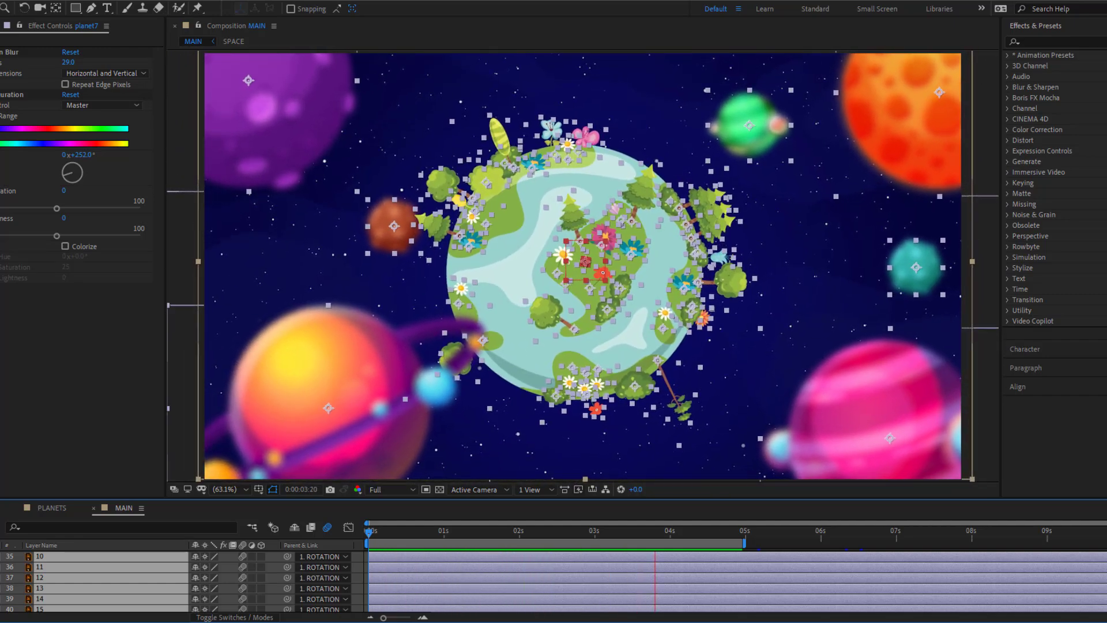
- Preview the finished spinning Earth animation full-size in the maximised Composition panel
key(grave)
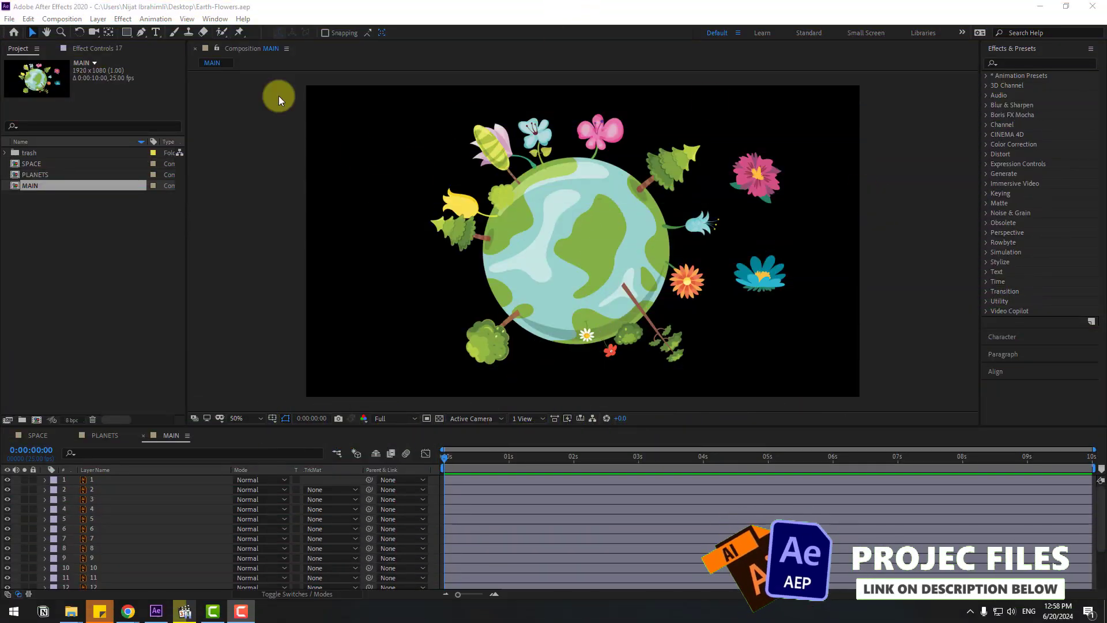
- Open the Animation Composer 3 panel, move it off the planet, and duplicate the small white flower
click(209, 19)
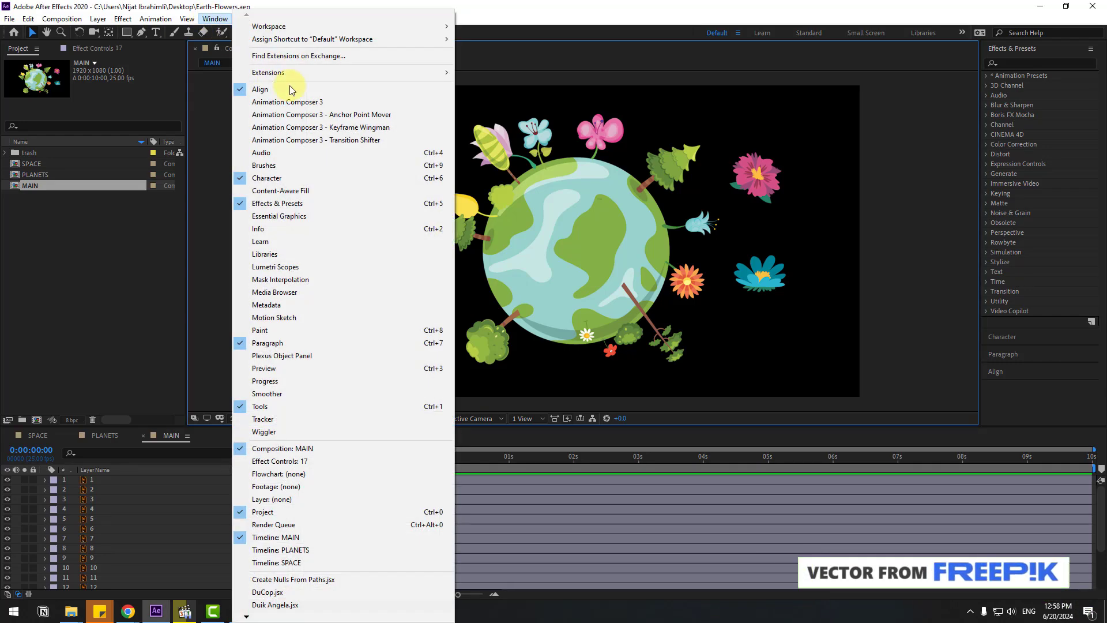
click(332, 103)
drag(450, 326, 482, 215)
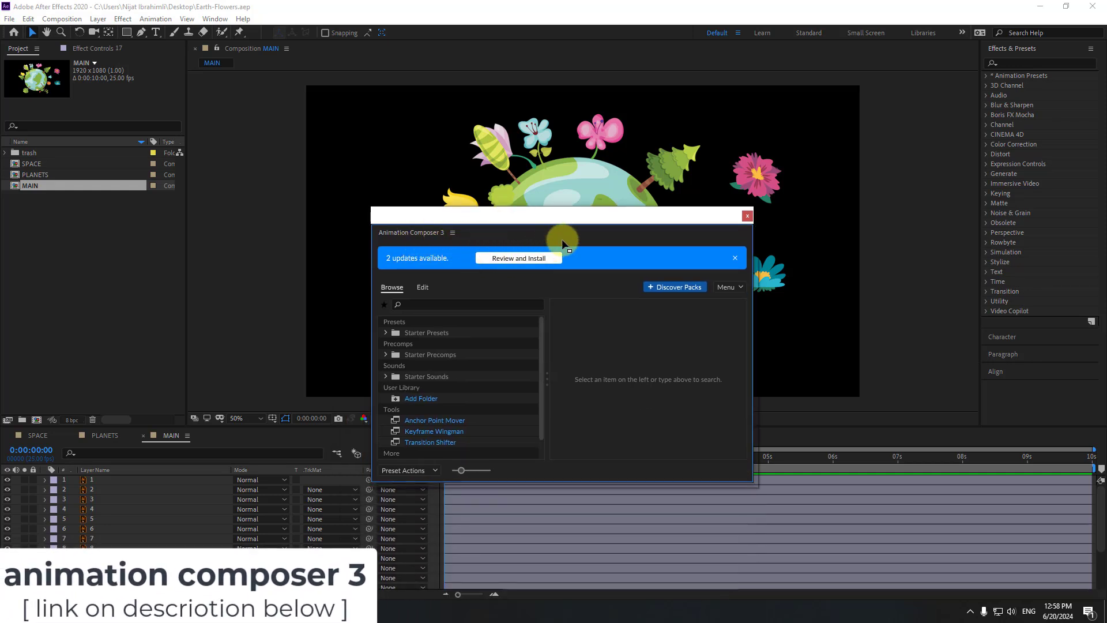
drag(551, 219, 445, 359)
drag(537, 357, 536, 380)
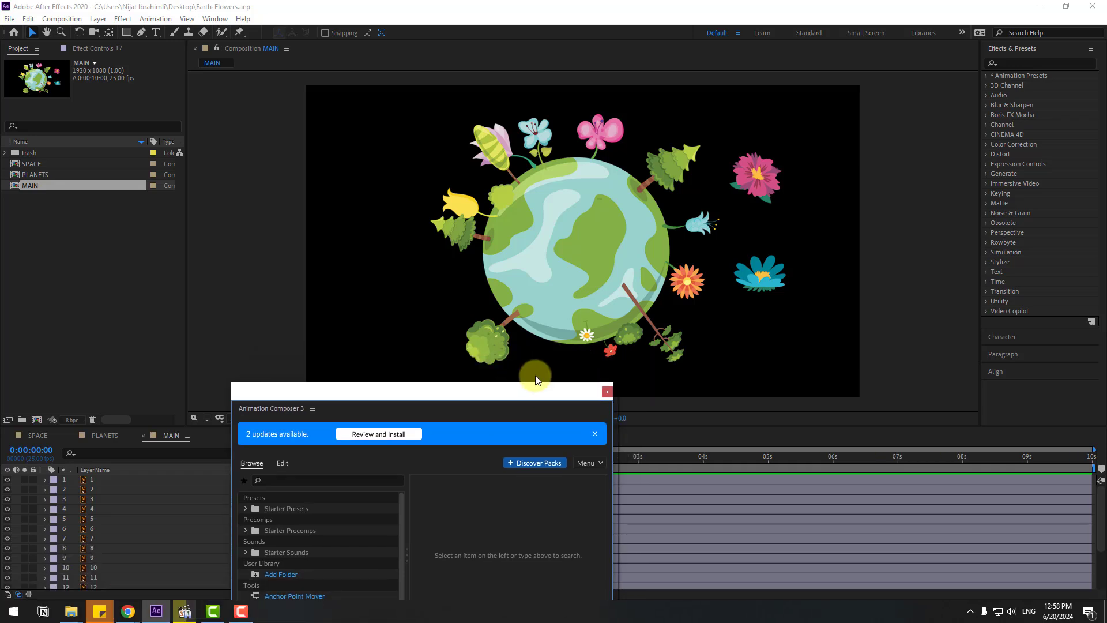
click(582, 342)
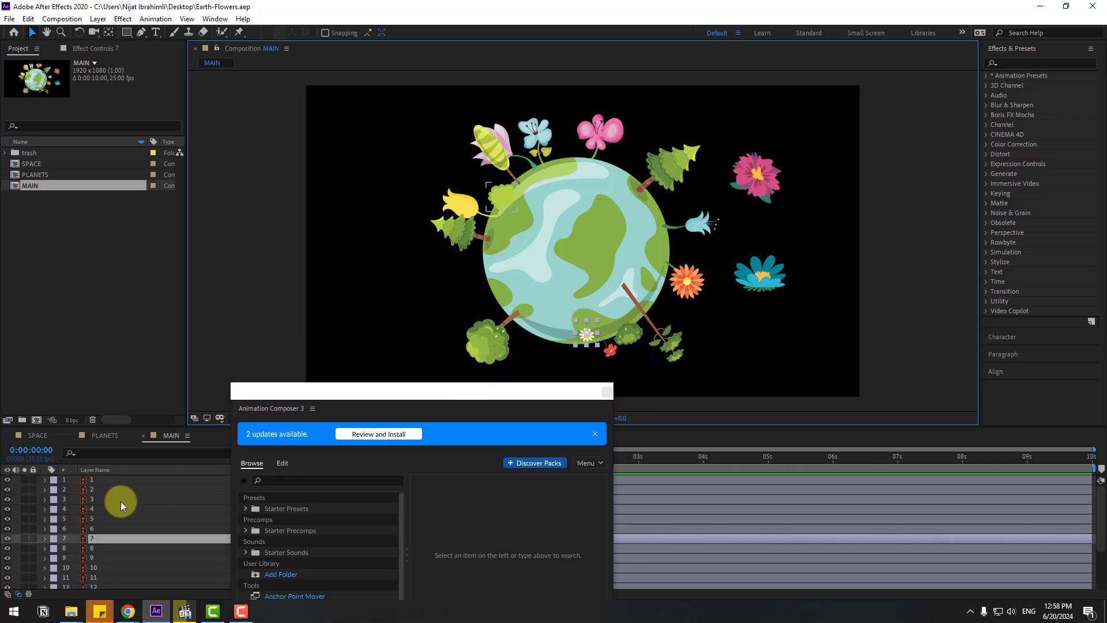
key(ctrl+d)
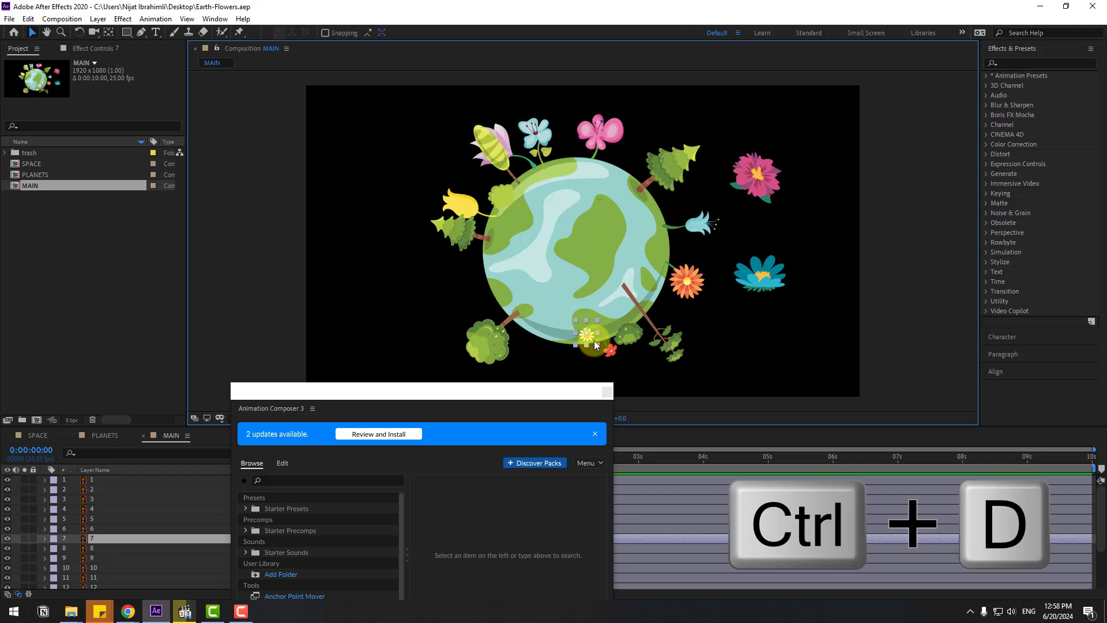
- Move the copied white flower onto the Earth's land and rotate it to -168°
drag(590, 337, 593, 257)
scroll(592, 257, up, 4)
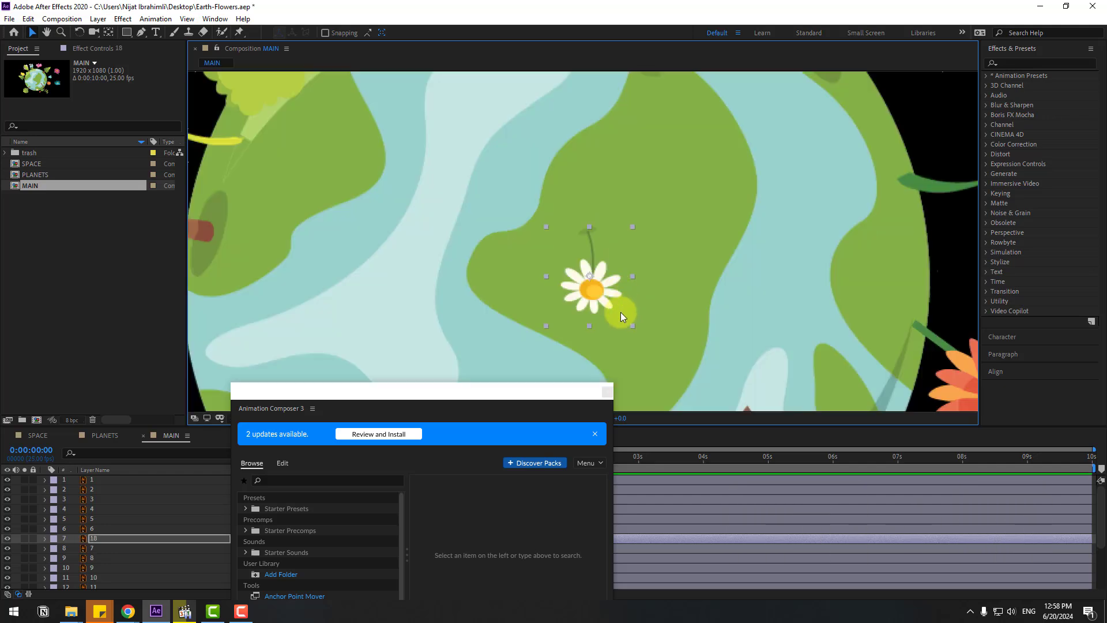
key(r)
drag(327, 391, 526, 398)
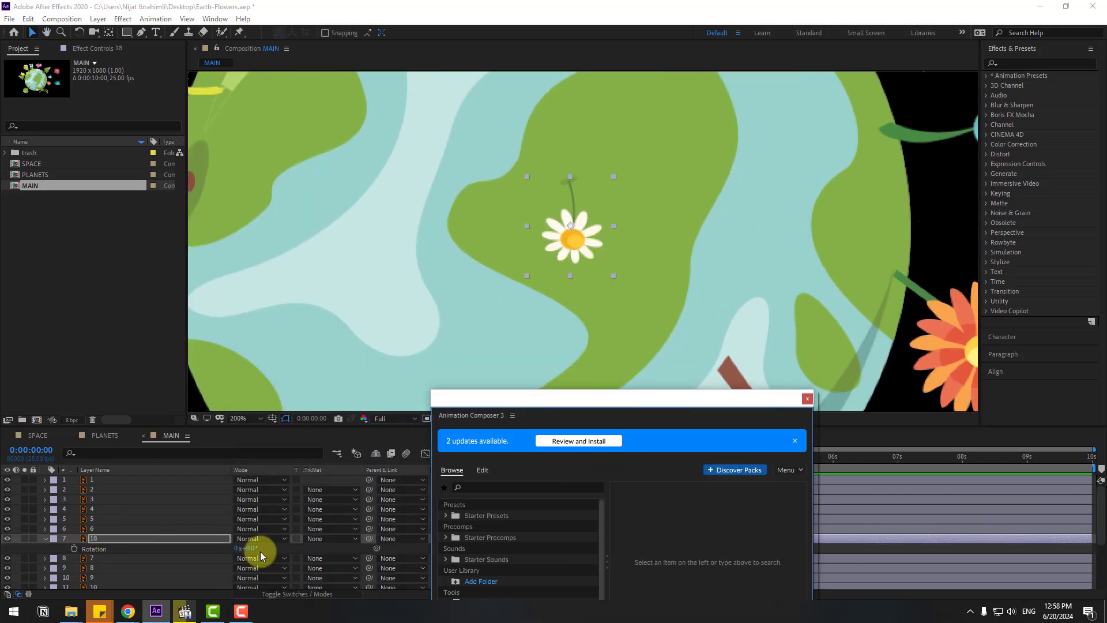
drag(249, 548, 153, 549)
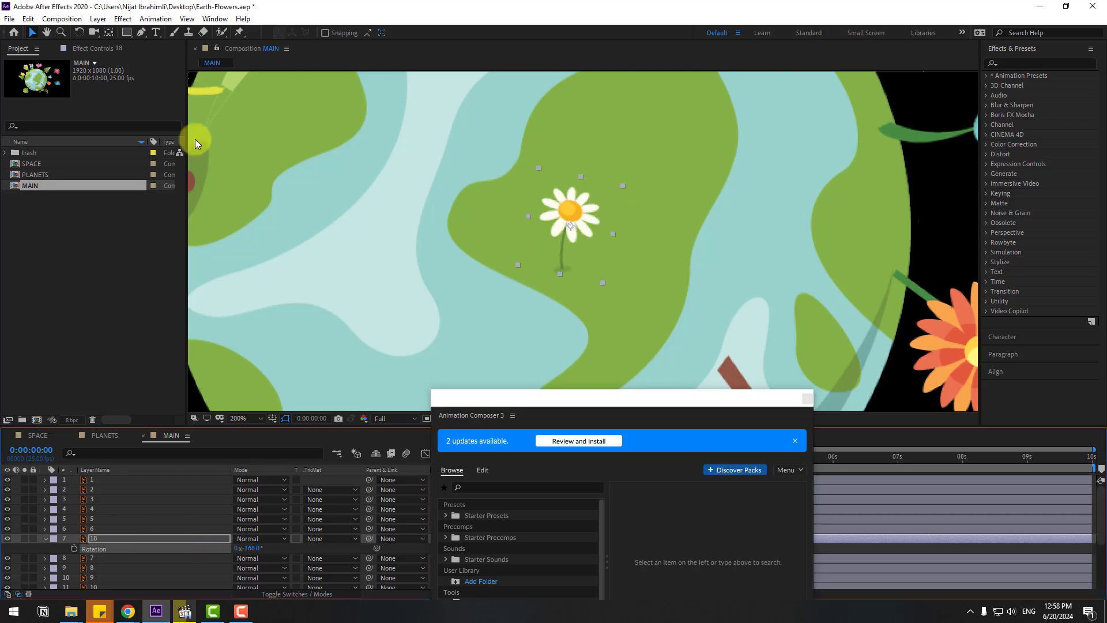
- Move the copied flower's anchor point down onto its stem with the Pan Behind tool
click(107, 35)
drag(574, 230, 564, 273)
click(32, 32)
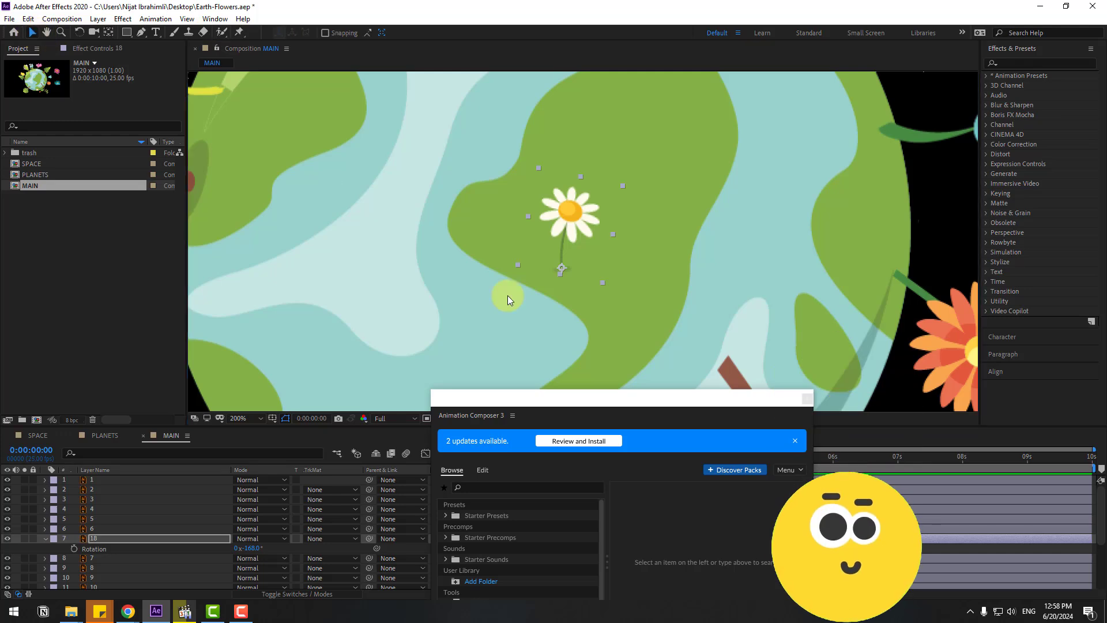
scroll(594, 268, down, 2)
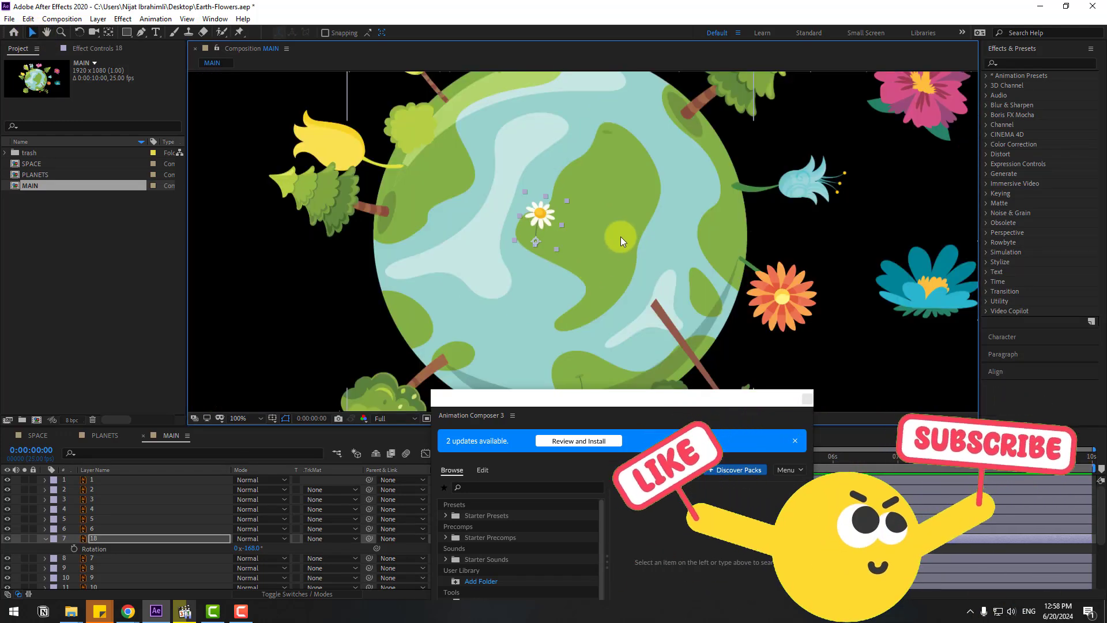
drag(620, 236, 563, 230)
click(849, 141)
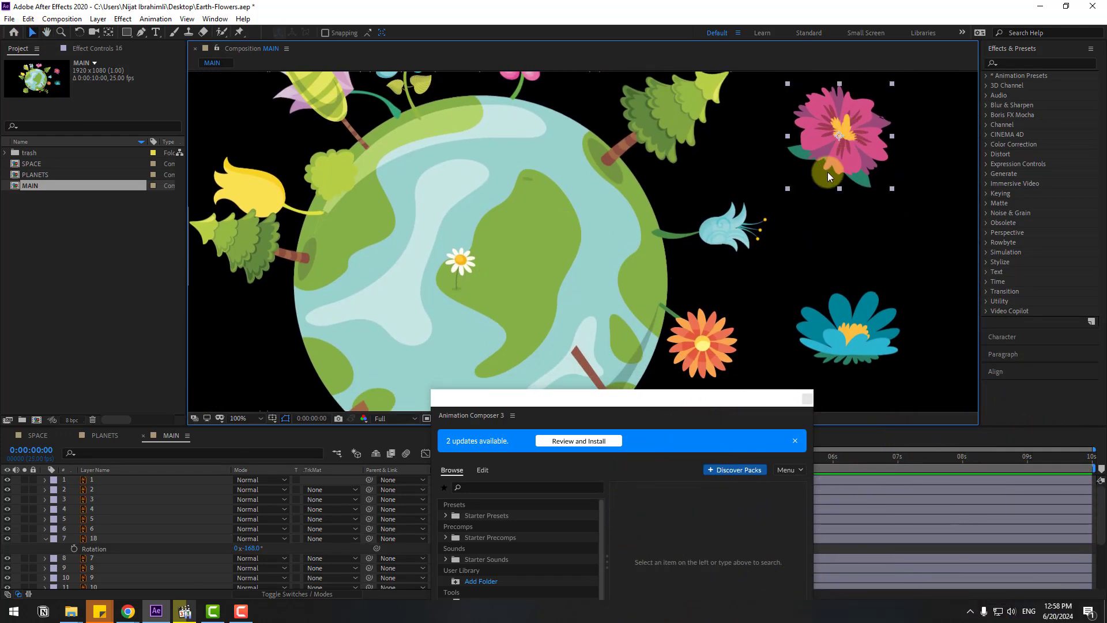
scroll(74, 583, down, 3)
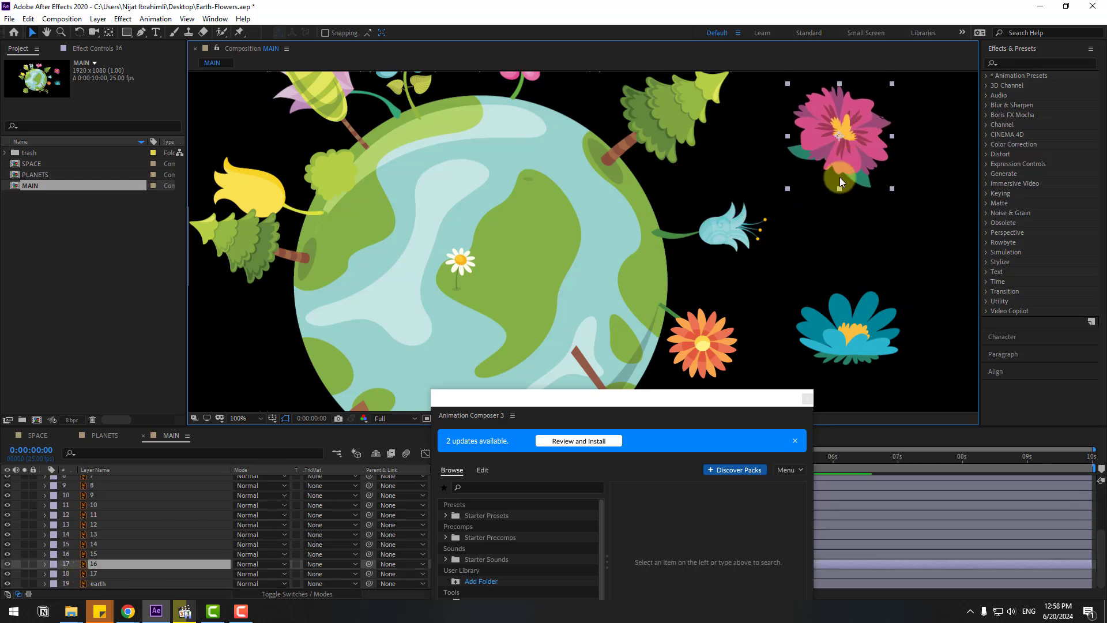
- Duplicate the pink flower, place it on the Earth's land and shrink it to 44%
key(ctrl+d)
drag(812, 184, 507, 282)
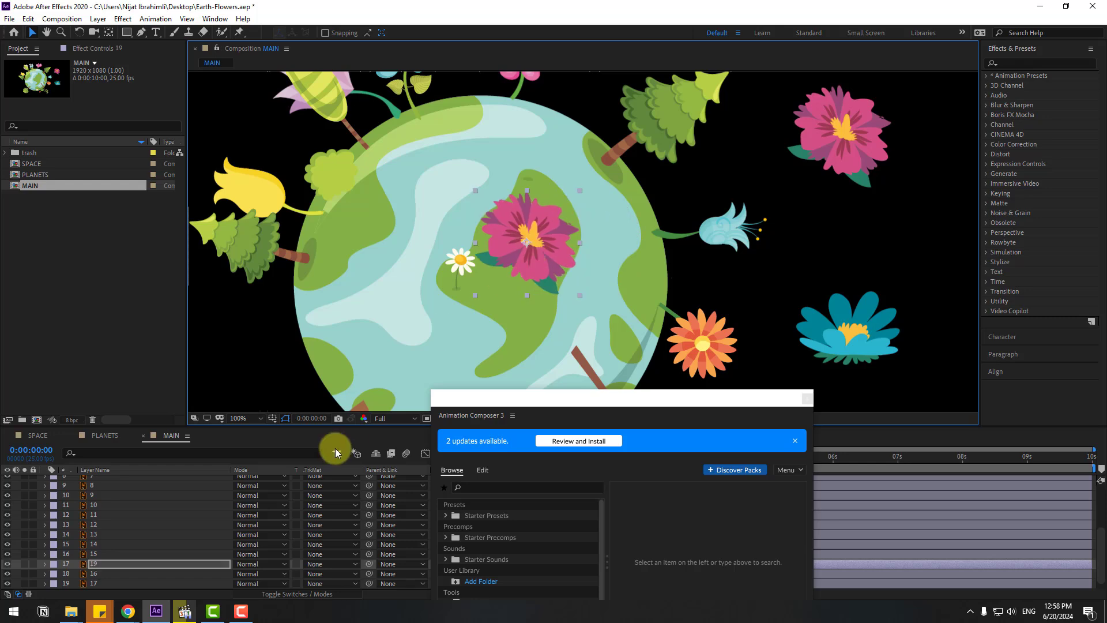
click(173, 563)
key(s)
drag(251, 578, 210, 574)
scroll(588, 243, up, 1)
drag(467, 229, 452, 193)
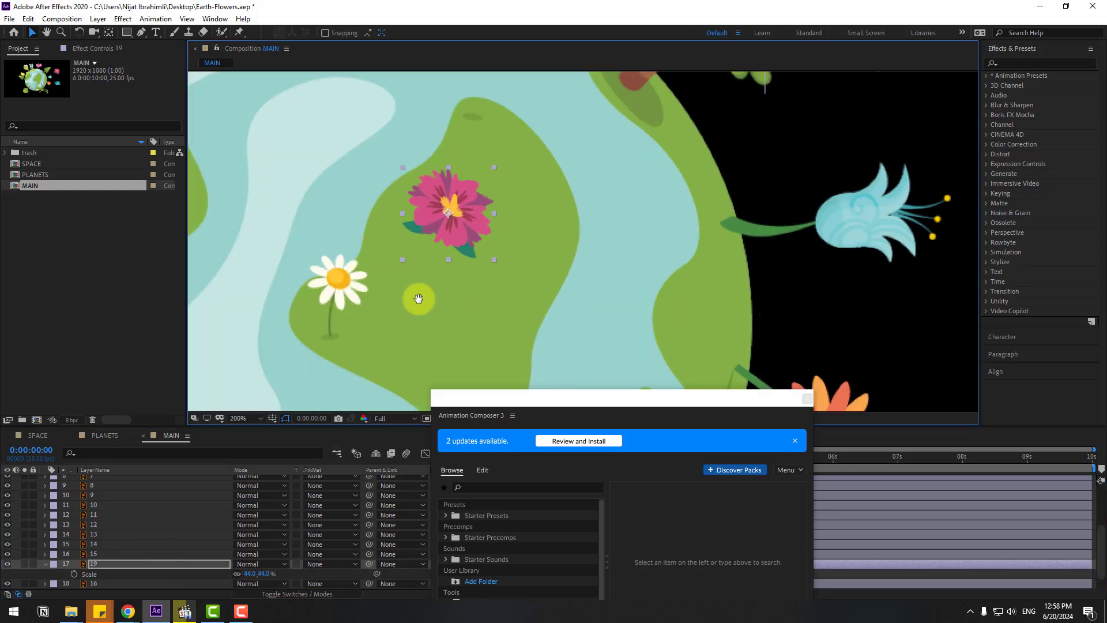
drag(415, 299, 434, 250)
scroll(574, 146, down, 1)
- Place a copy of the blue flower on the Earth and shrink it to 36%
click(801, 272)
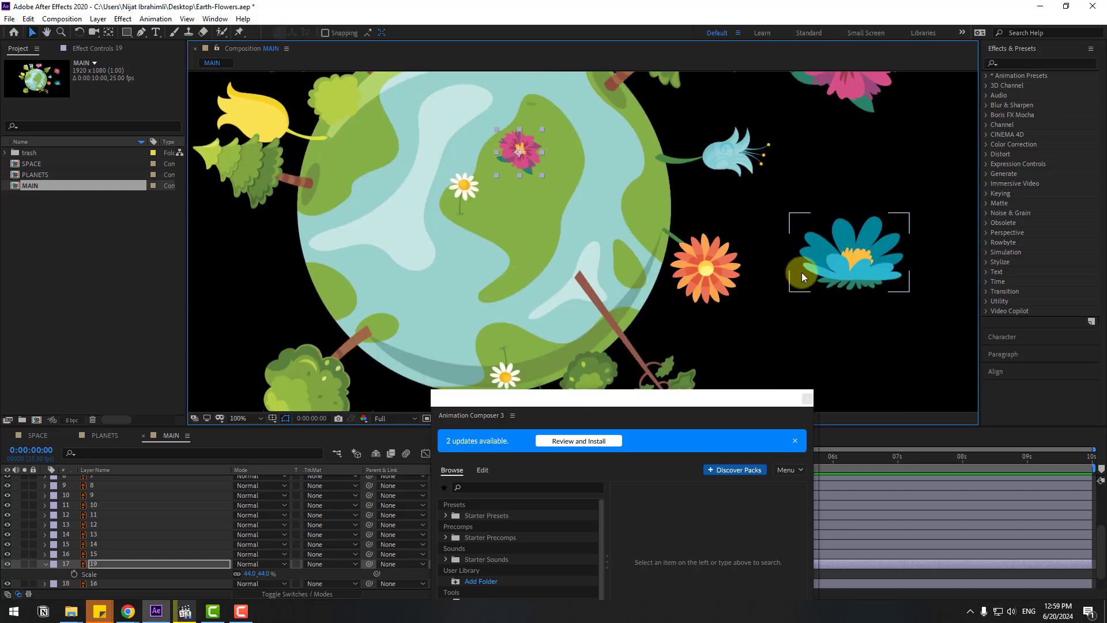
drag(846, 274, 550, 211)
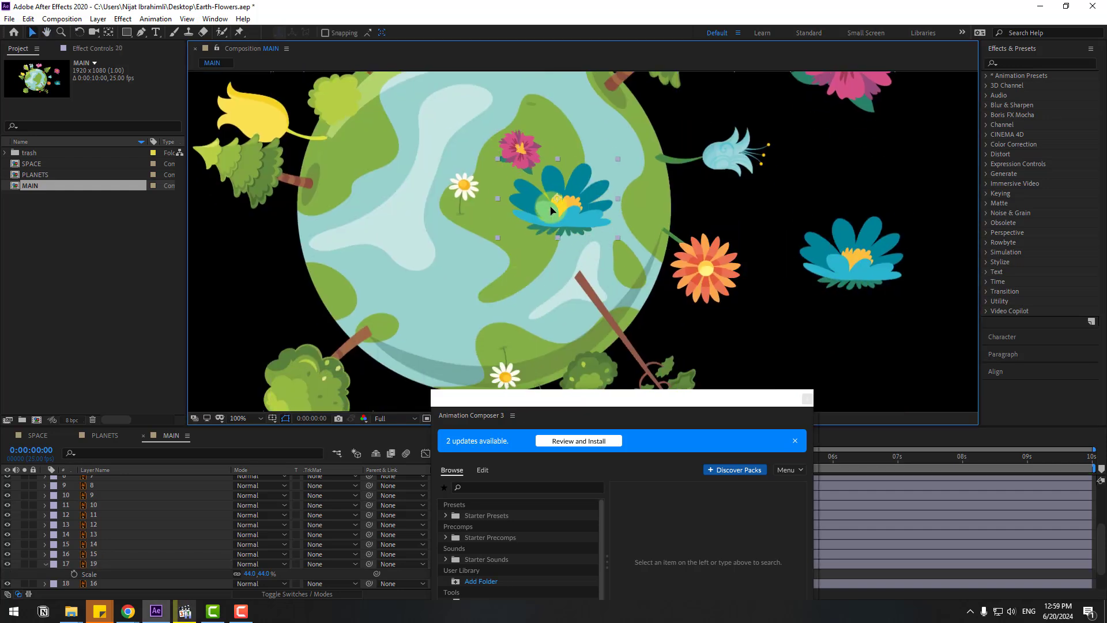
scroll(178, 514, down, 2)
key(s)
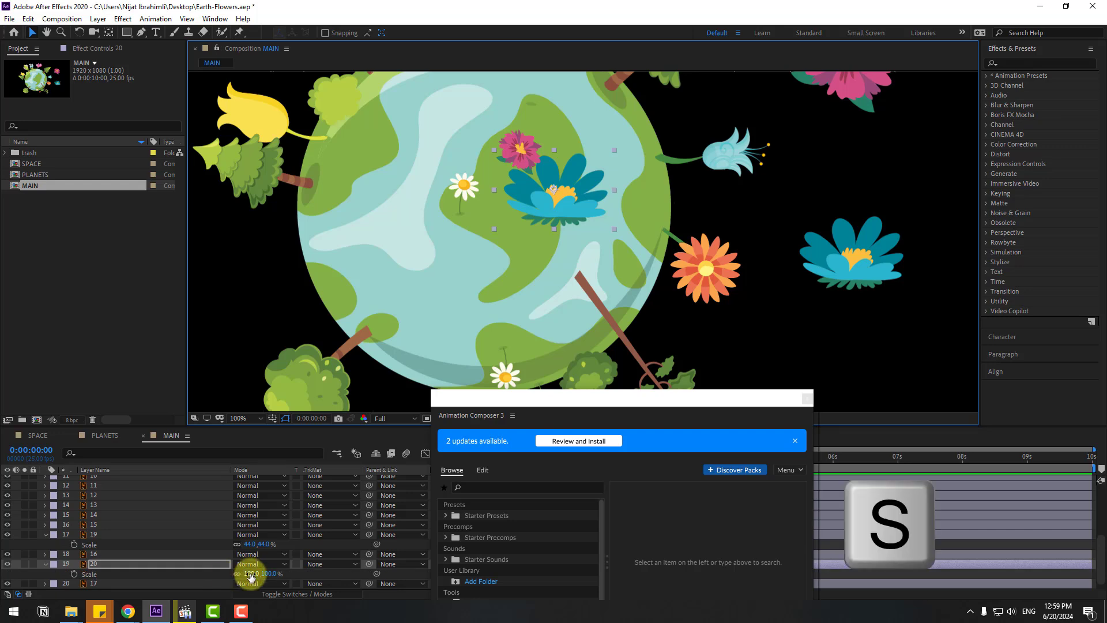
drag(246, 573, 210, 574)
drag(450, 278, 426, 352)
click(535, 273)
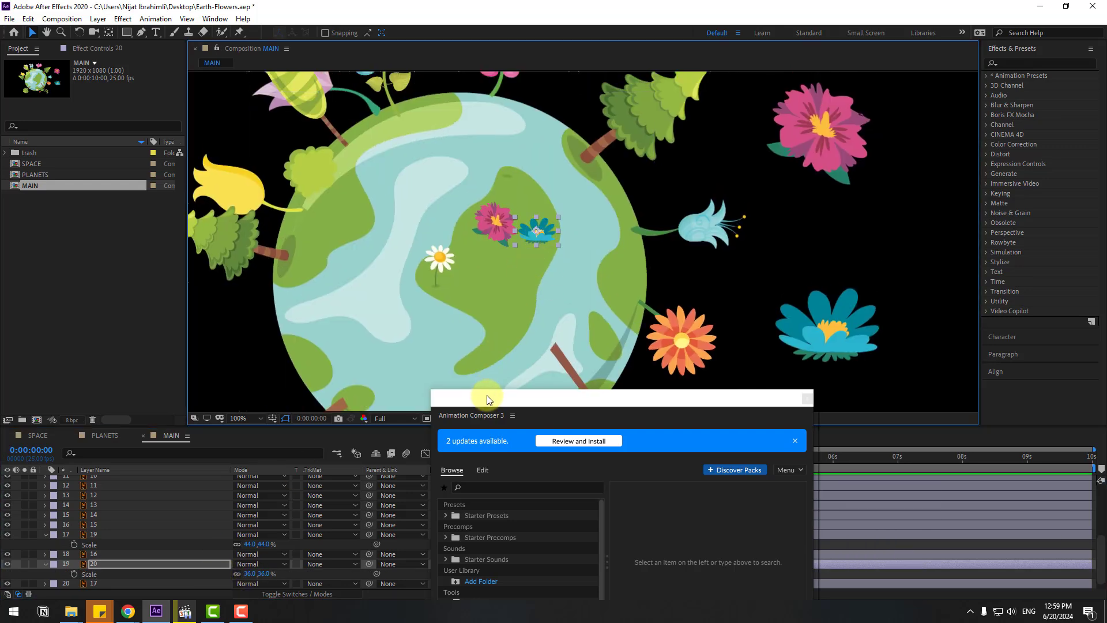
drag(455, 340, 437, 224)
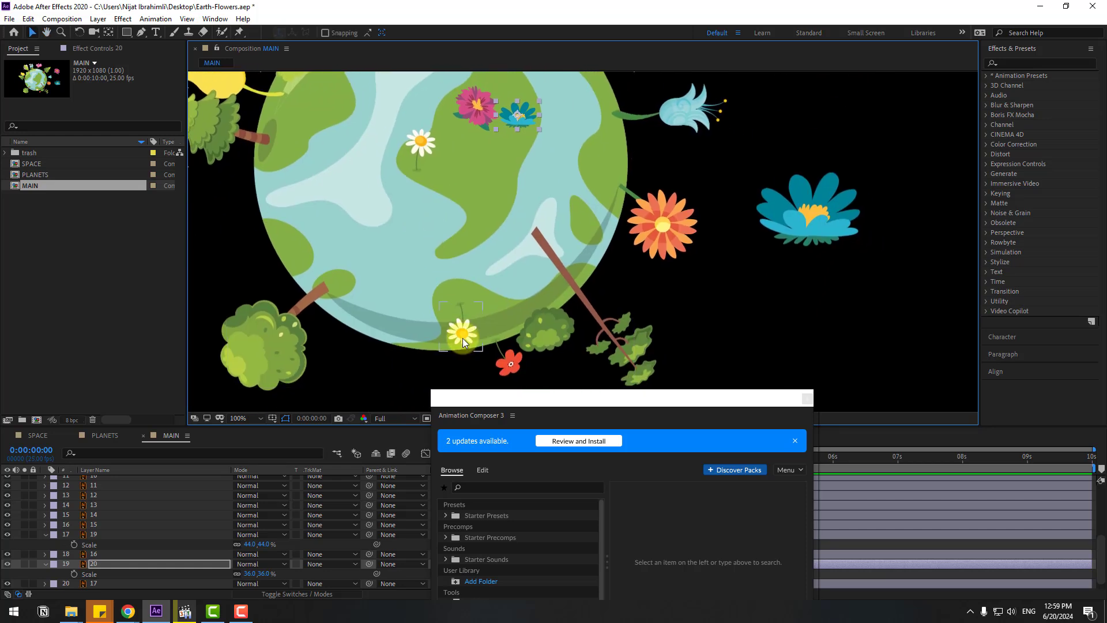
- Move a copy of the small red flower onto the Earth and rotate it to -118°
click(511, 364)
drag(167, 501, 296, 447)
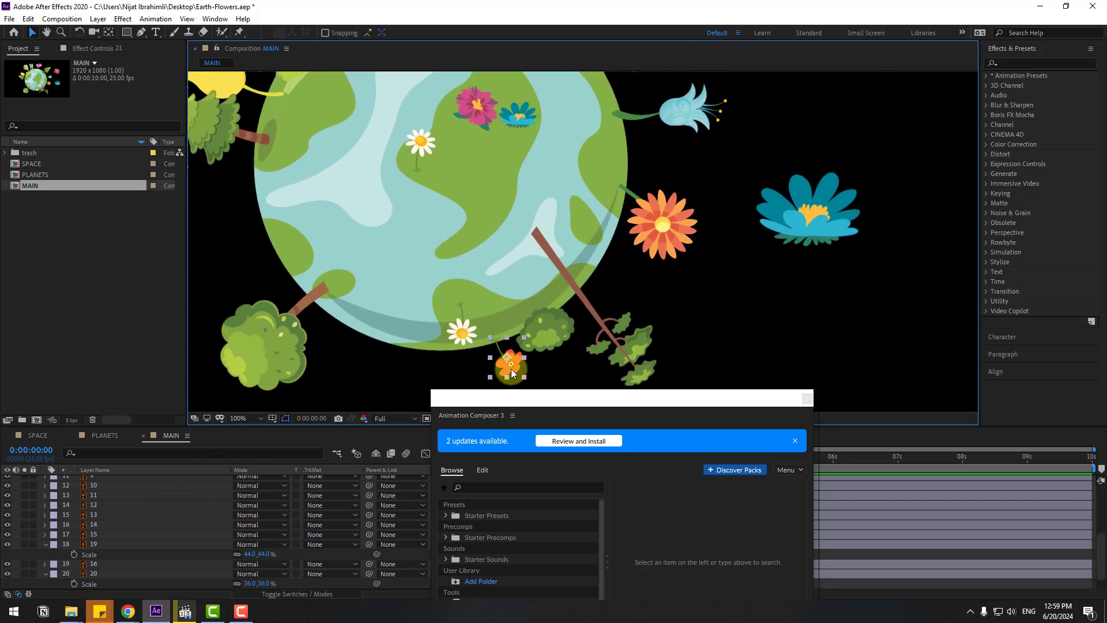
drag(512, 372, 483, 175)
key(r)
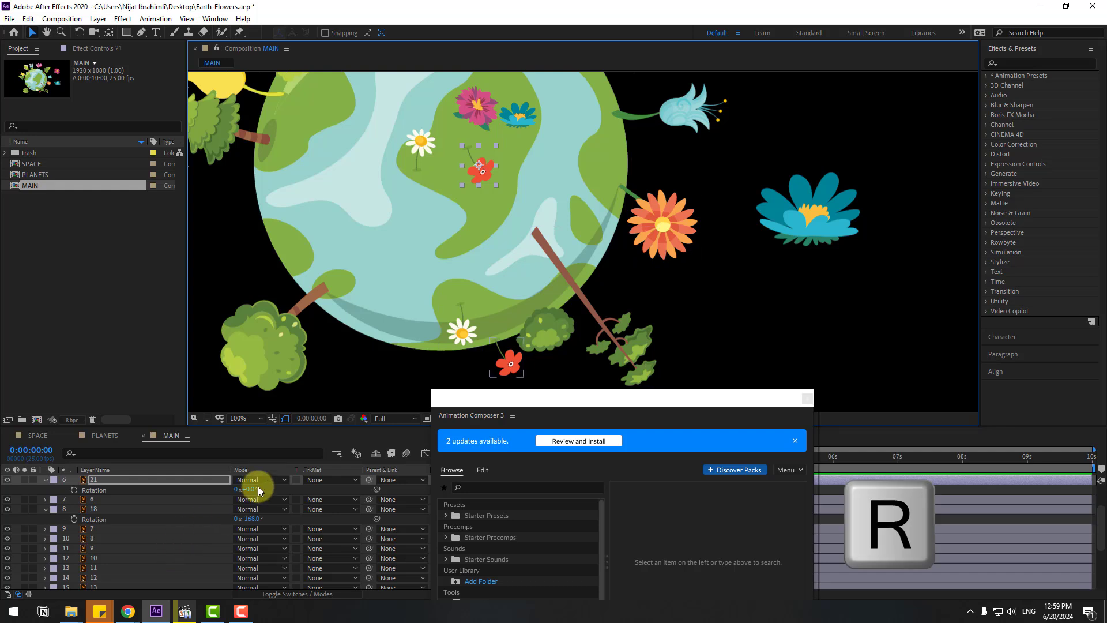
drag(257, 487, 205, 498)
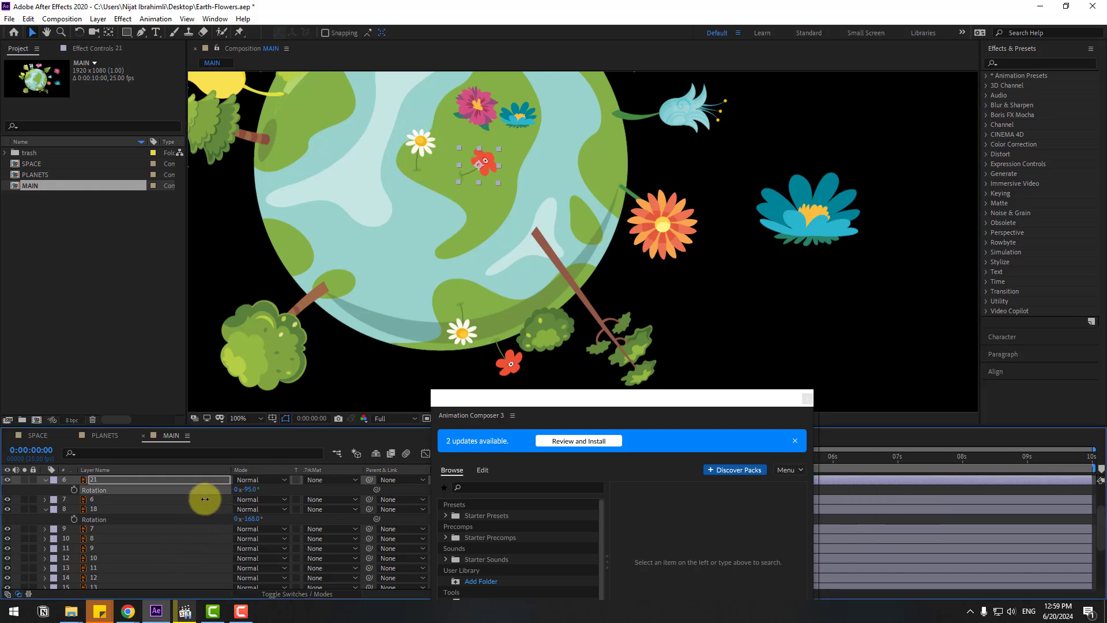
- Move the red flower's anchor point down to its stem with the Pan Behind tool
click(108, 32)
click(497, 160)
drag(481, 165, 464, 192)
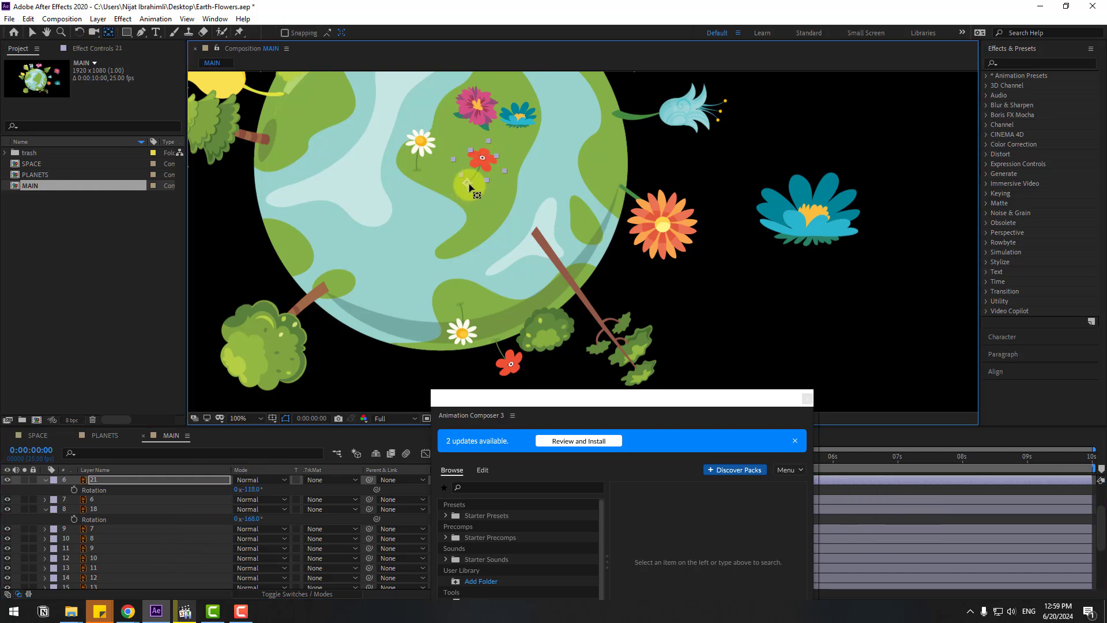
click(15, 36)
click(29, 36)
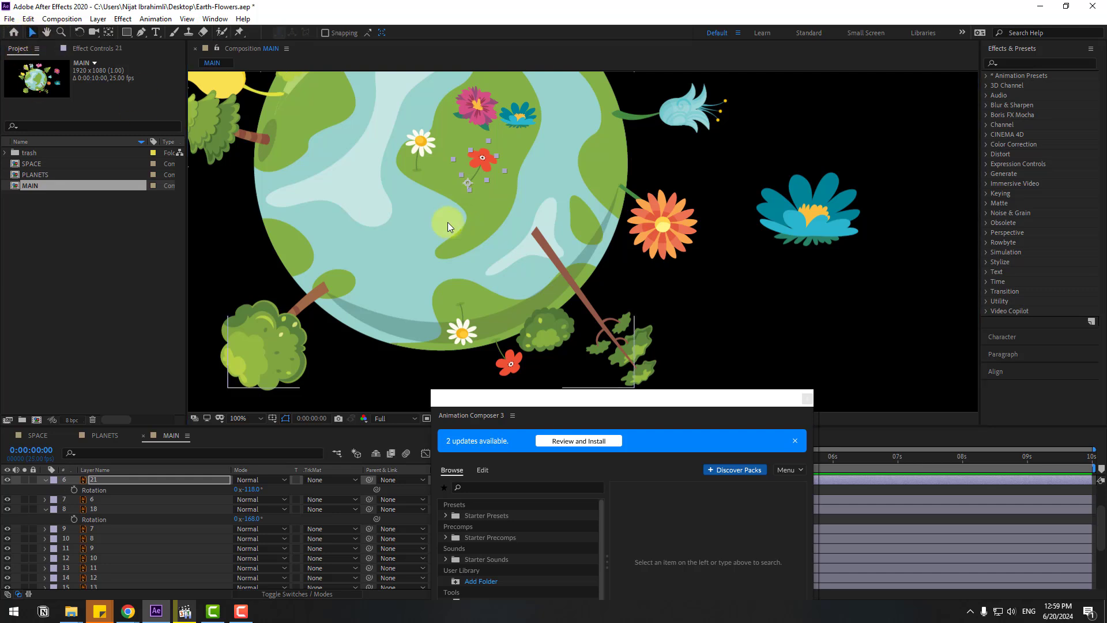
scroll(447, 239, up, 3)
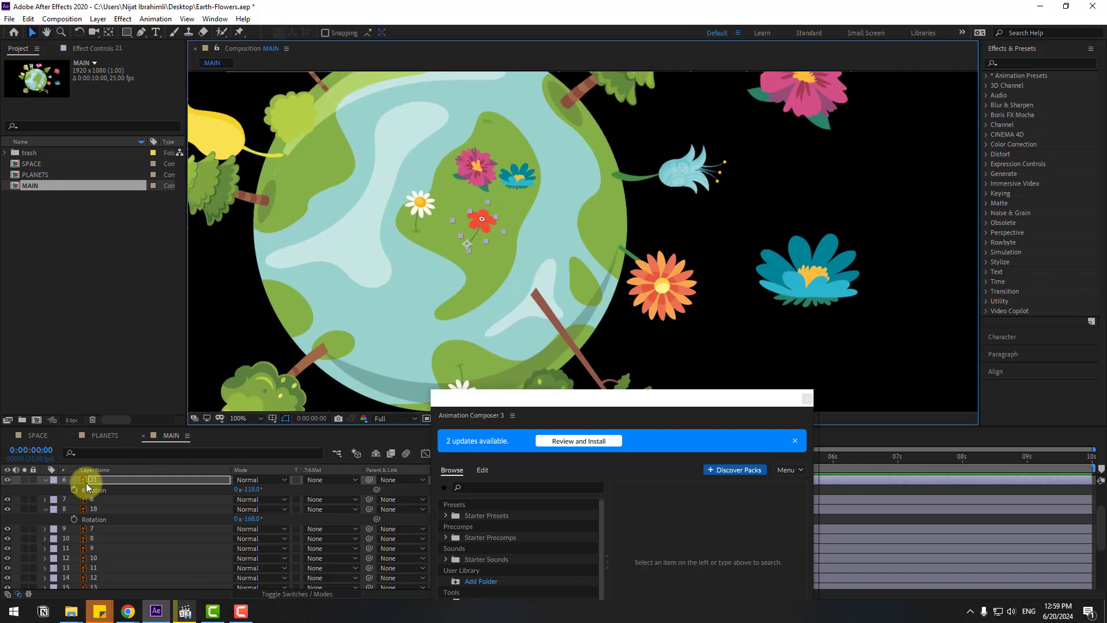
key(ctrl+a)
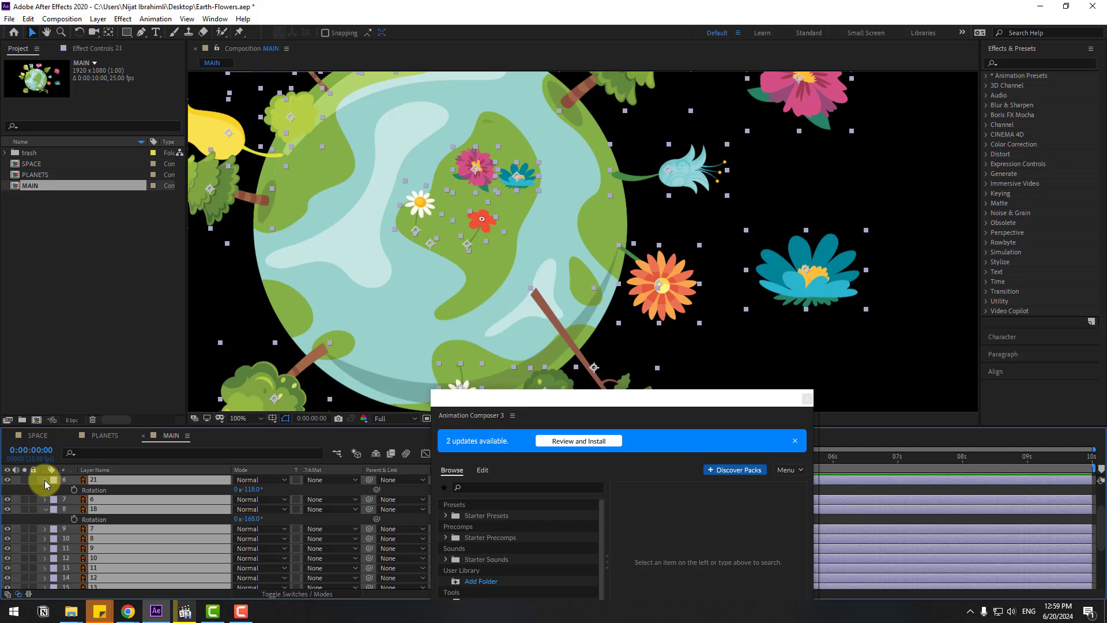
- Add a new null object layer and rename it CAMERA
click(43, 479)
scroll(222, 557, up, 1)
click(98, 18)
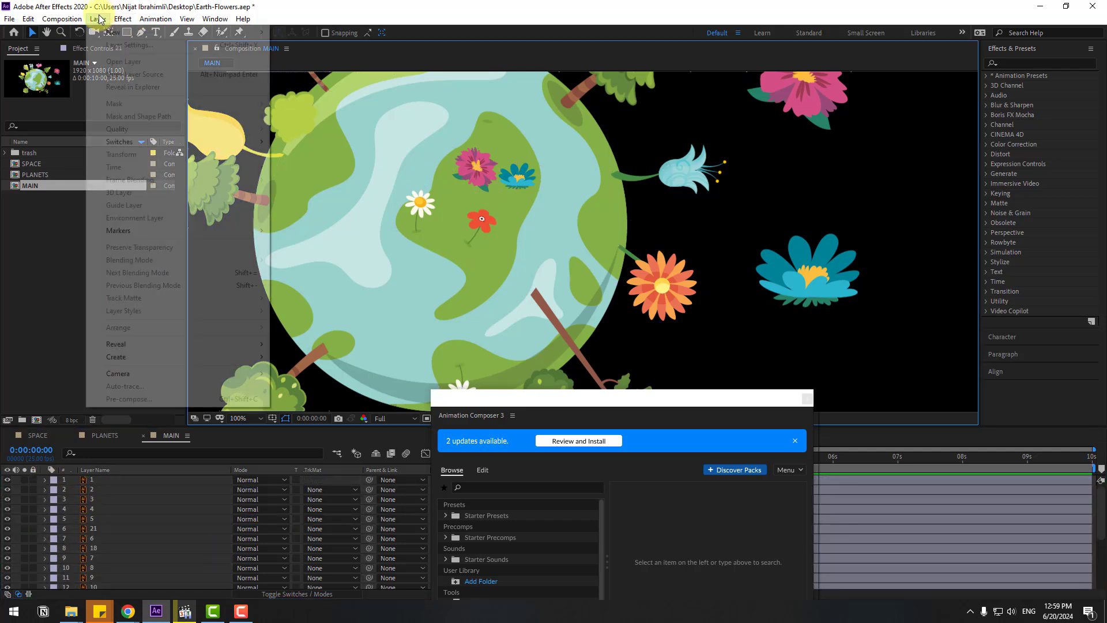
mouse_move(104, 33)
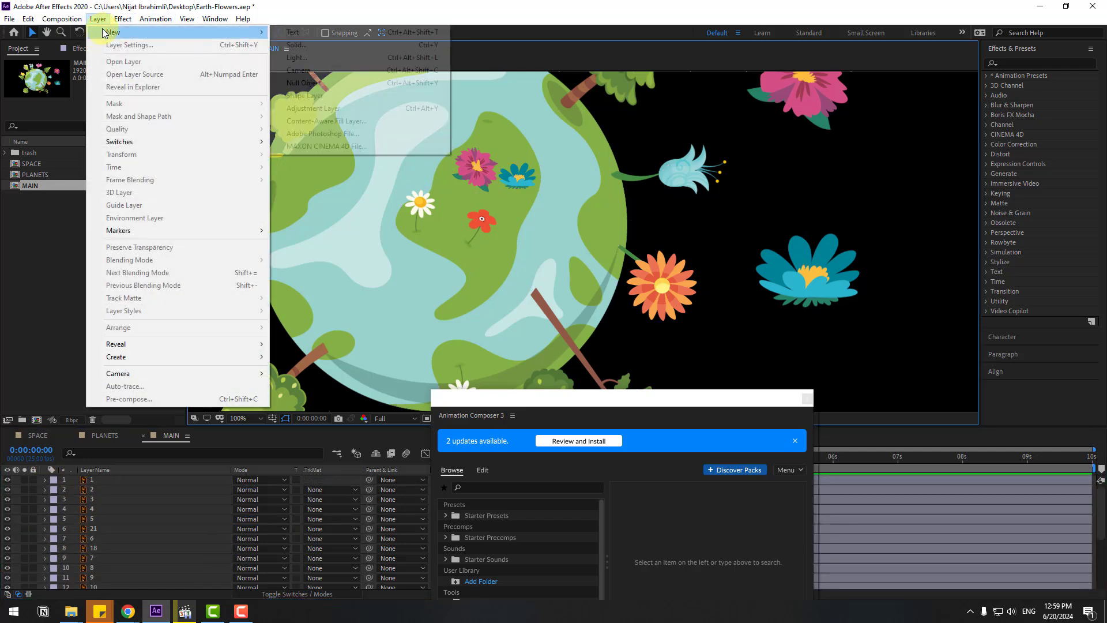
click(318, 82)
click(129, 484)
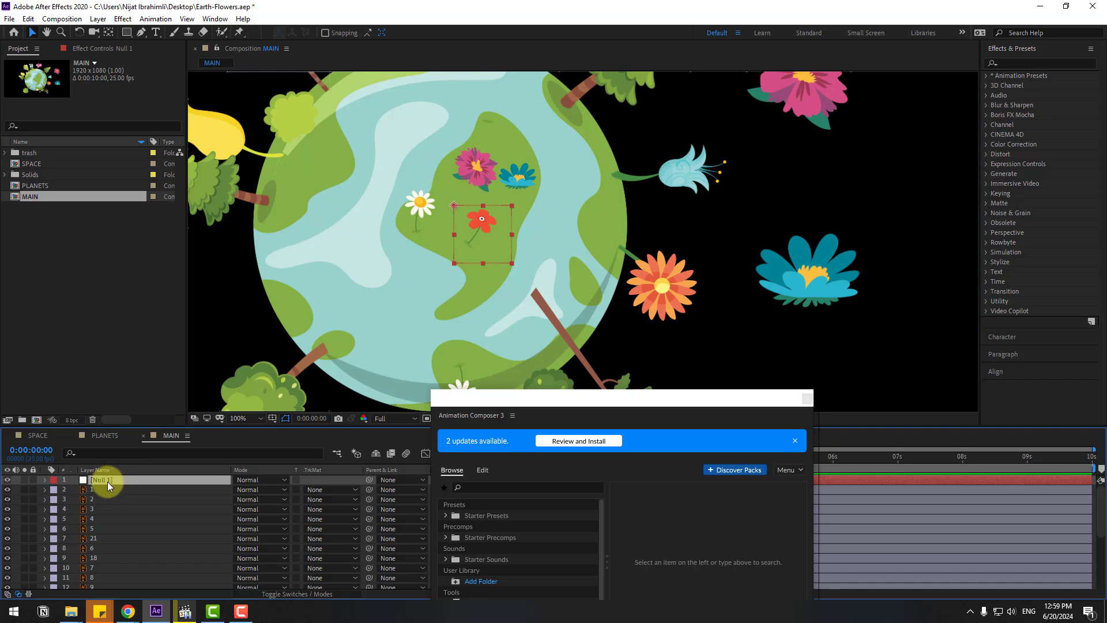
key(Return)
text(CAMERA)
key(Return)
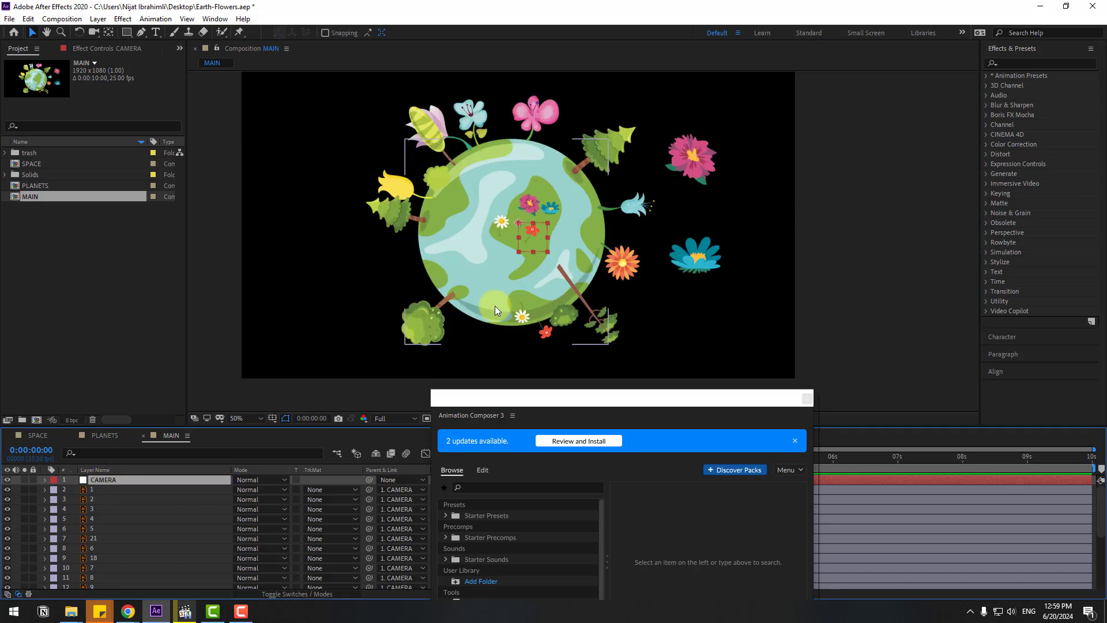
- Centre the CAMERA null's anchor point on its content
click(108, 32)
key(ctrl+alt+Home)
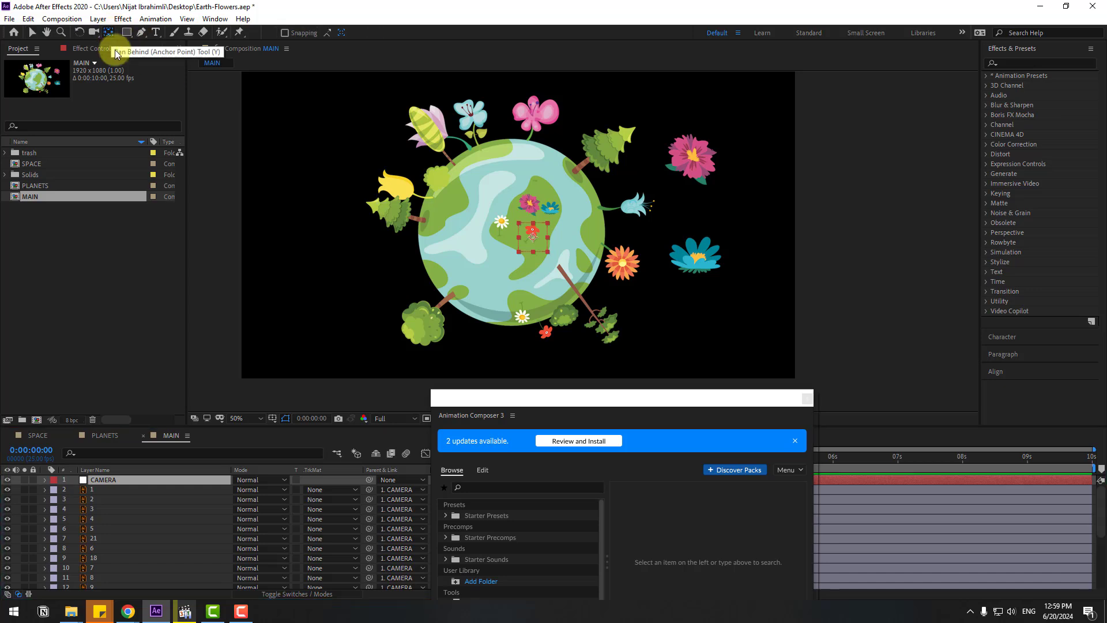
click(32, 33)
- Align the CAMERA null to the composition centre using the Align panel
click(215, 18)
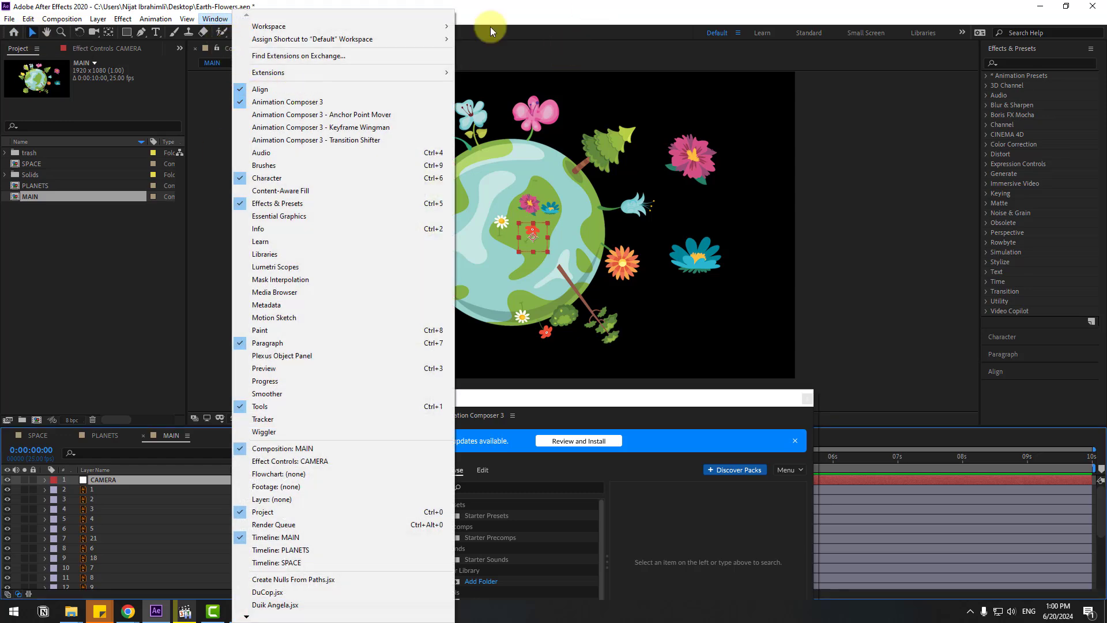
click(1002, 375)
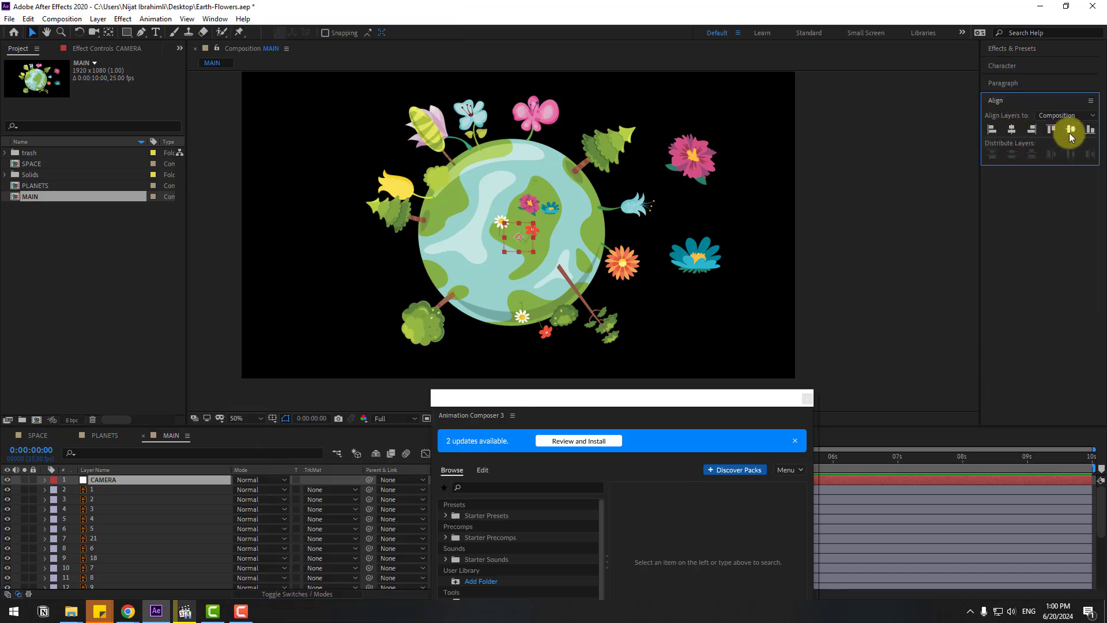
click(707, 296)
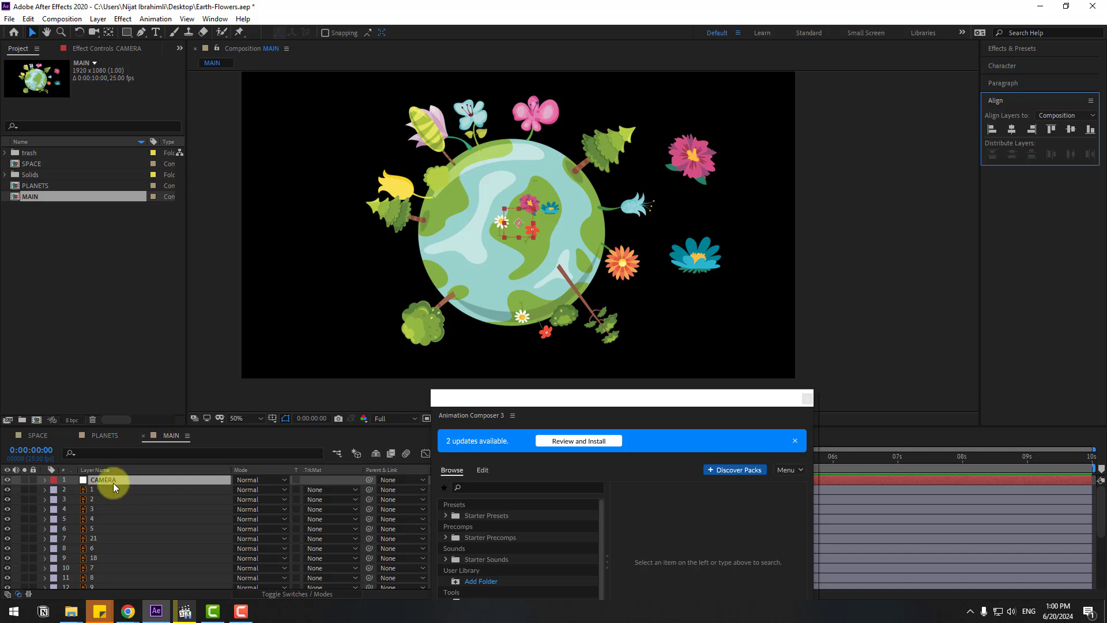
- Parent layers 1 through 23 to the CAMERA null
click(91, 489)
scroll(115, 542, down, 3)
shift+click(98, 584)
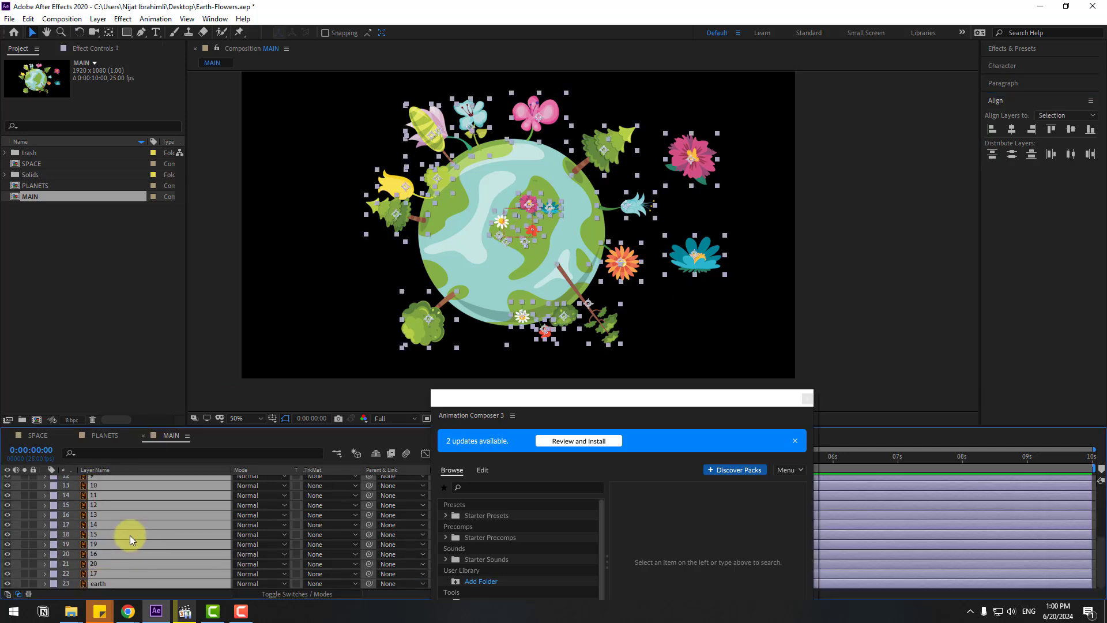
scroll(139, 527, up, 3)
drag(369, 489, 98, 481)
- Scale CAMERA up to 458% to zoom into the flowers
click(99, 483)
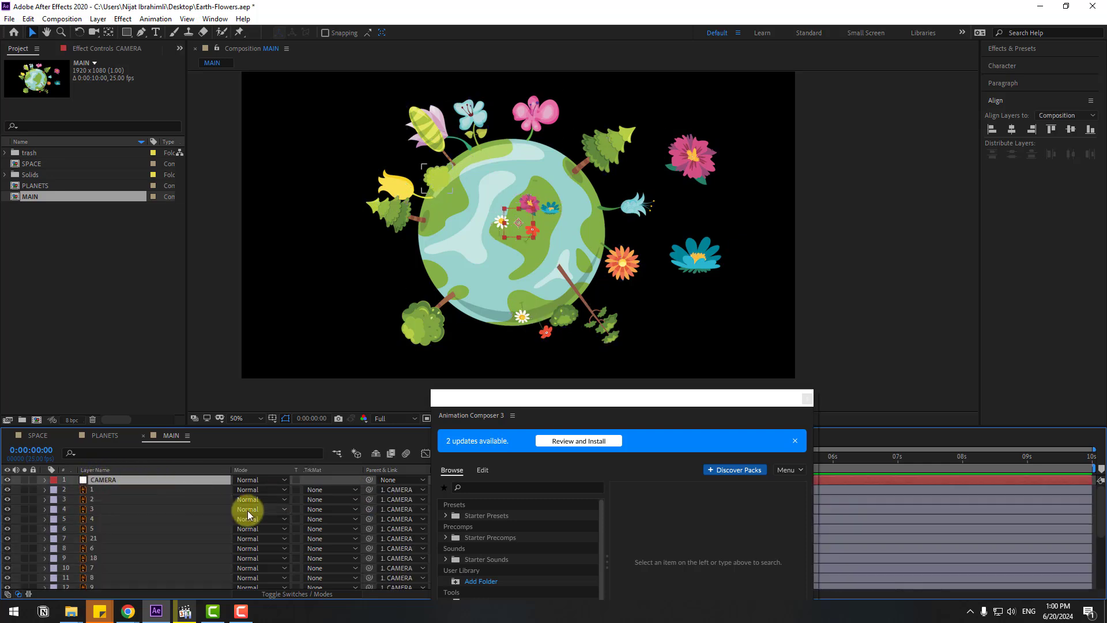
key(s)
drag(250, 490, 545, 355)
- Zoom CAMERA to 755% and give the daisy a slightly delayed Overshoot Scale From Anchor entrance
drag(492, 397, 670, 364)
click(372, 237)
click(606, 394)
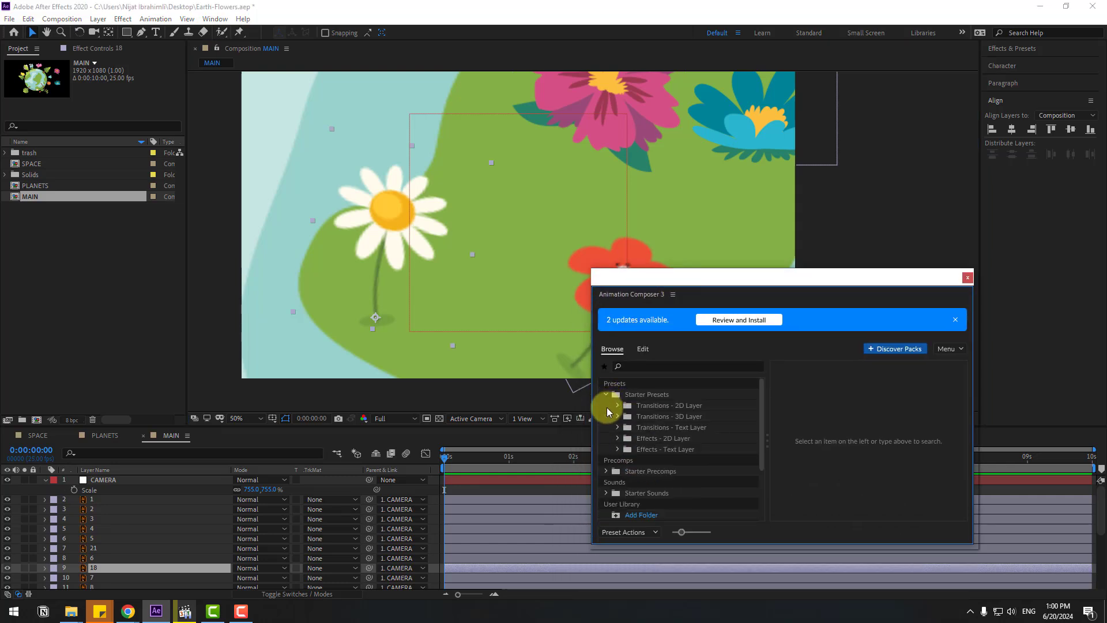
click(618, 406)
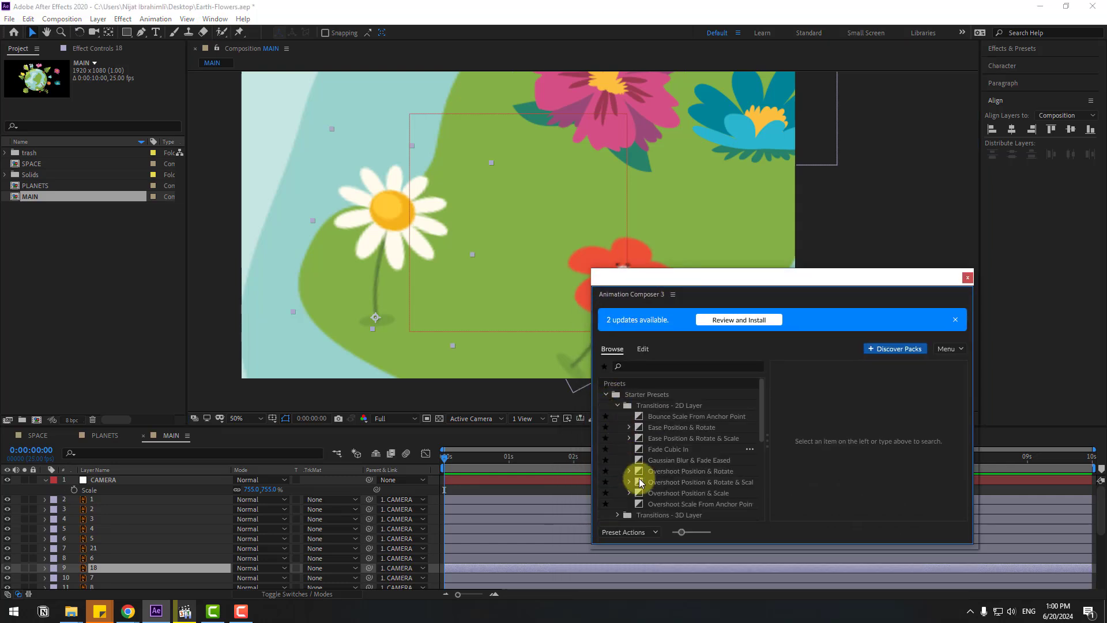
click(659, 505)
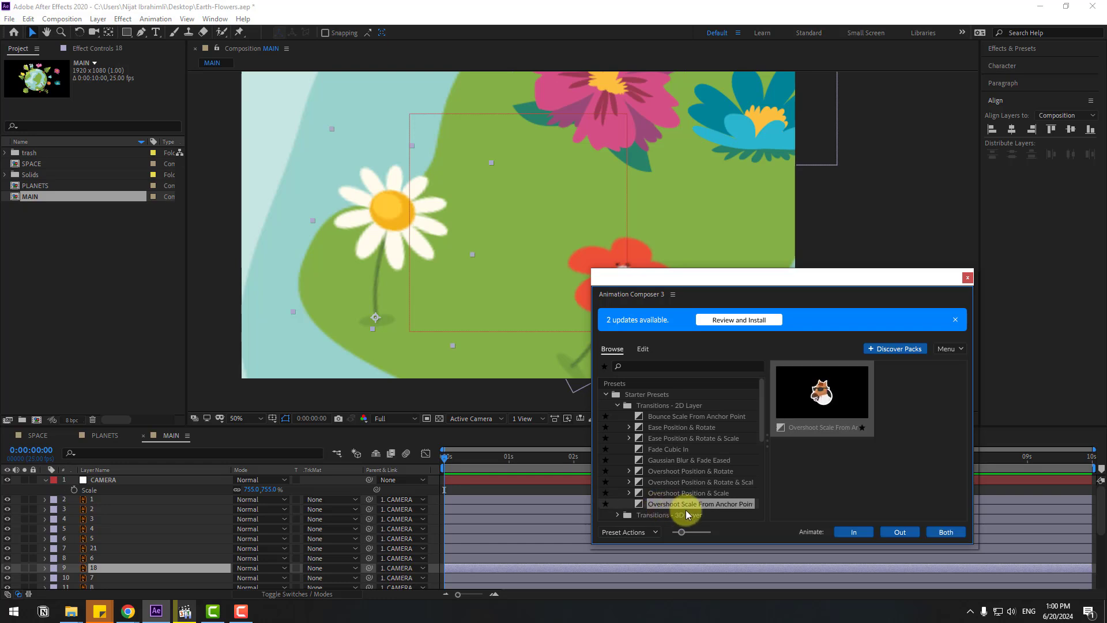
click(856, 532)
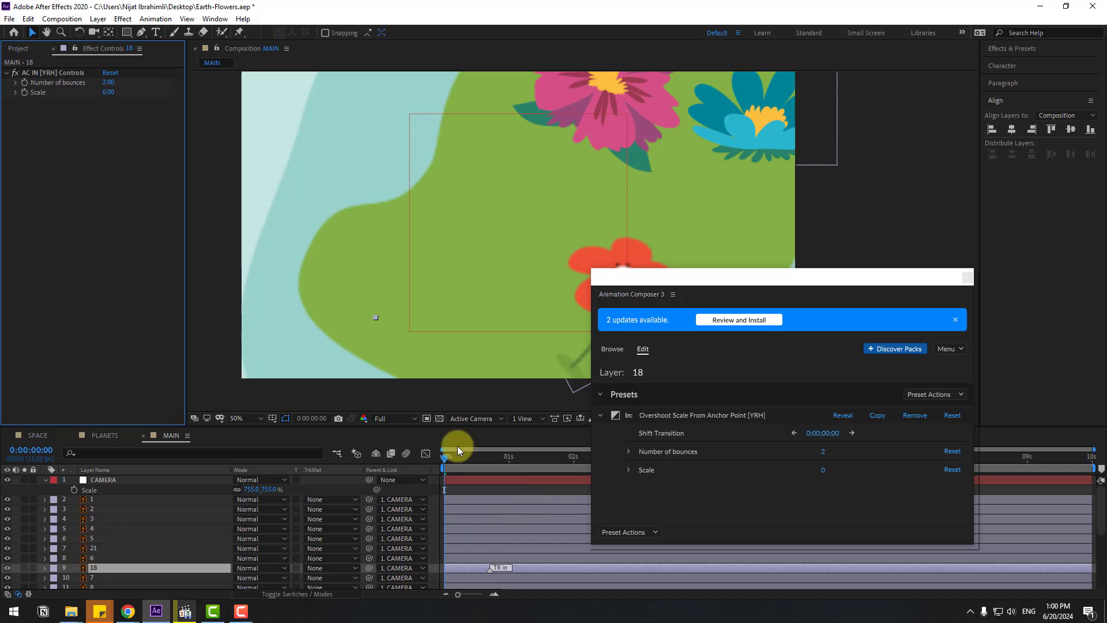
key(space)
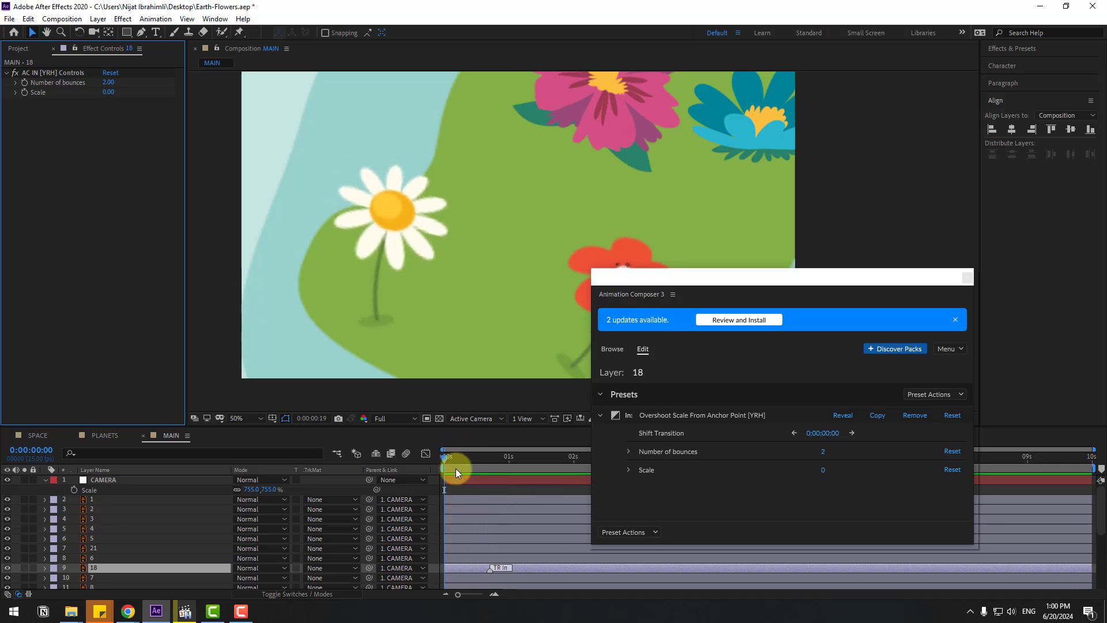
click(455, 467)
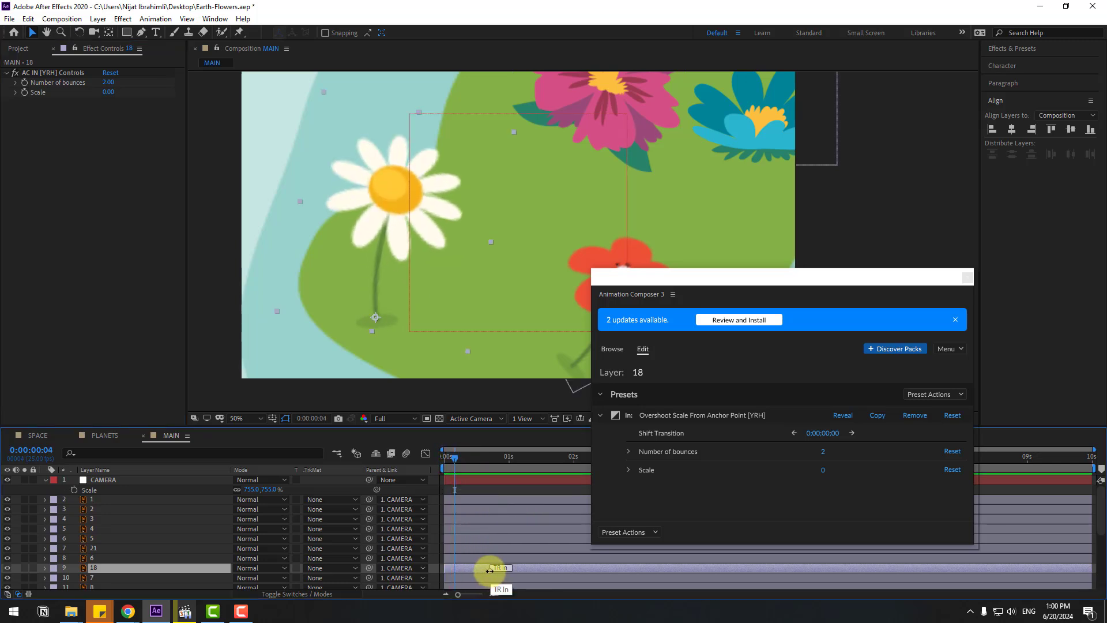
drag(489, 570, 542, 568)
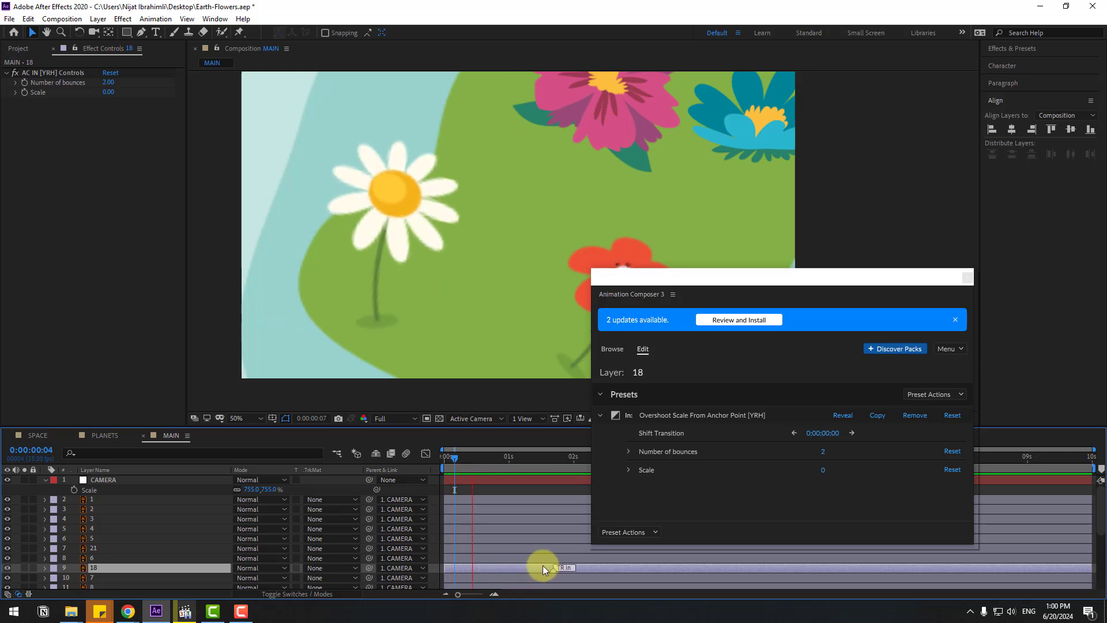
drag(486, 461, 369, 464)
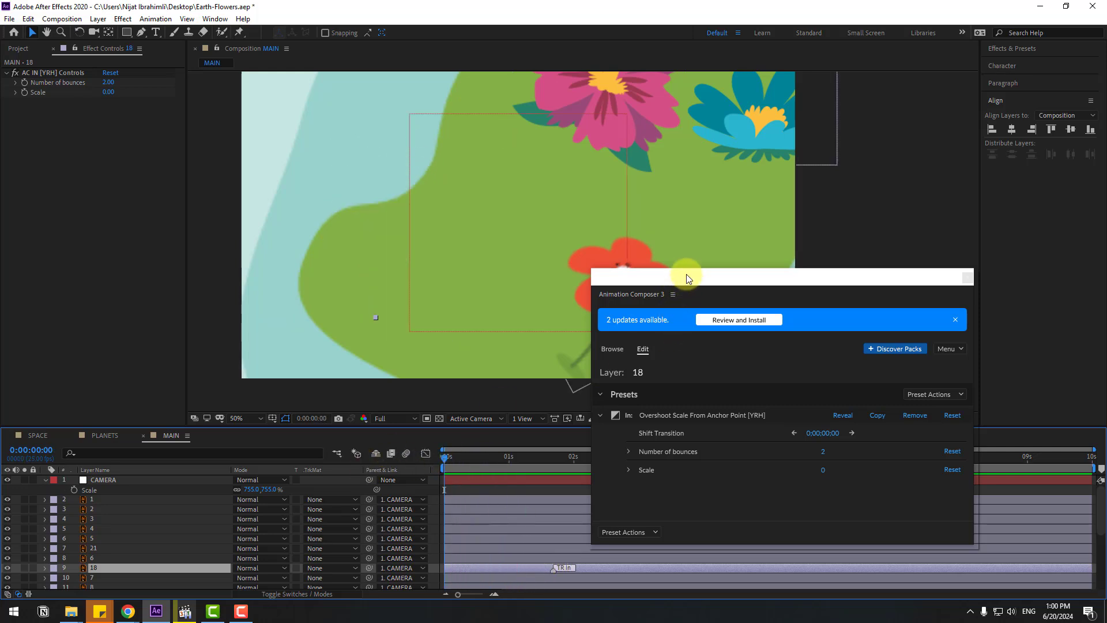
- Apply the same overshoot entrance to the red flower and shift it later in time
drag(687, 279, 719, 373)
click(657, 287)
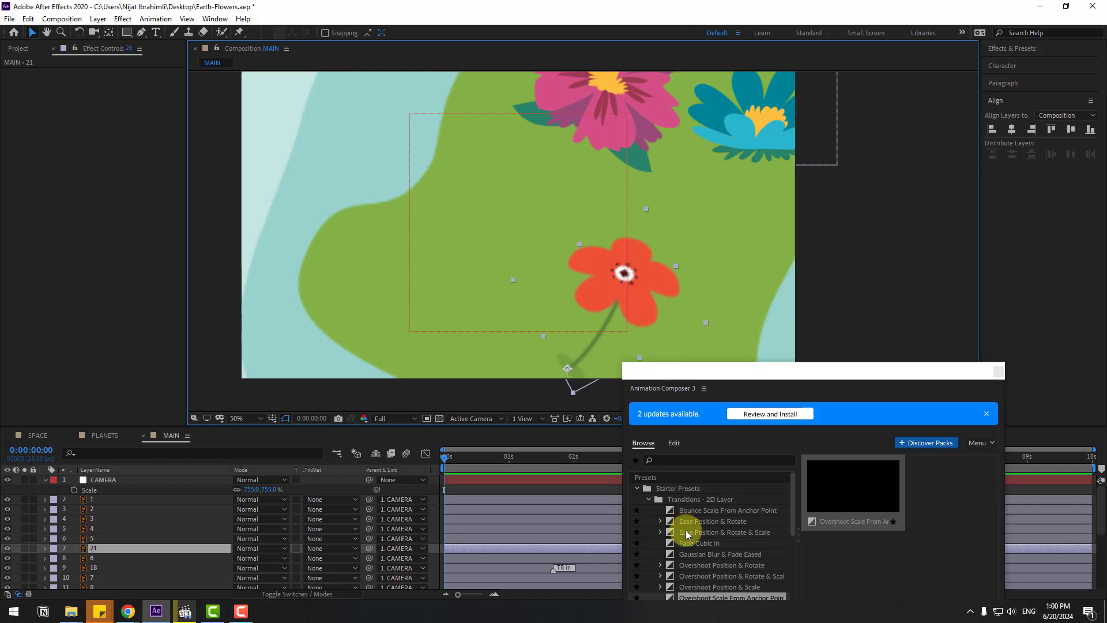
scroll(686, 539, down, 2)
drag(785, 368, 803, 257)
click(910, 516)
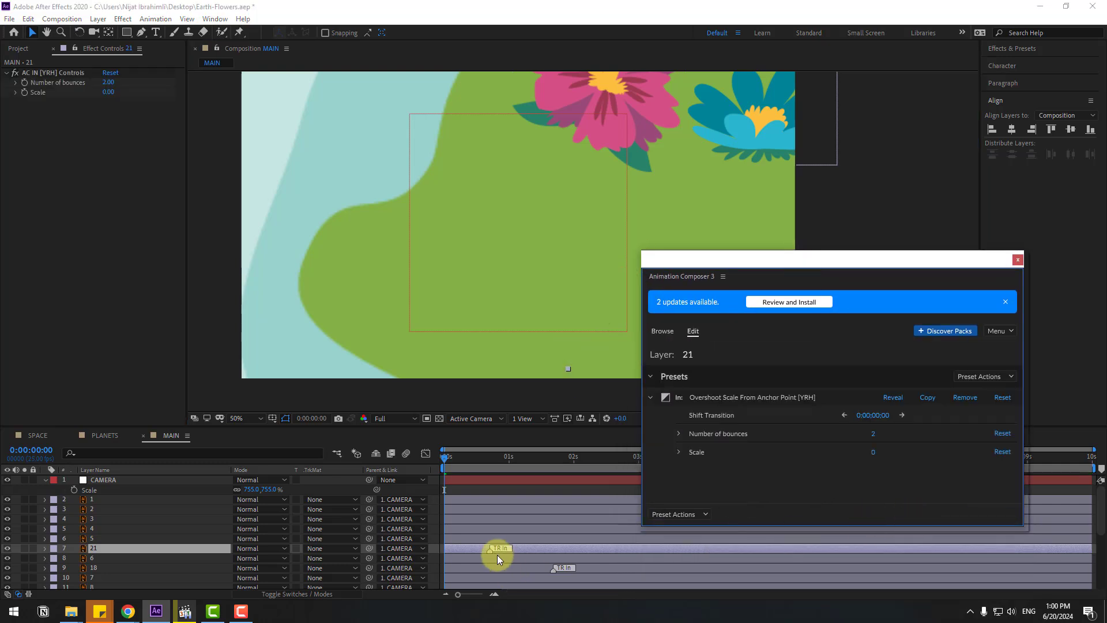
drag(499, 559, 543, 553)
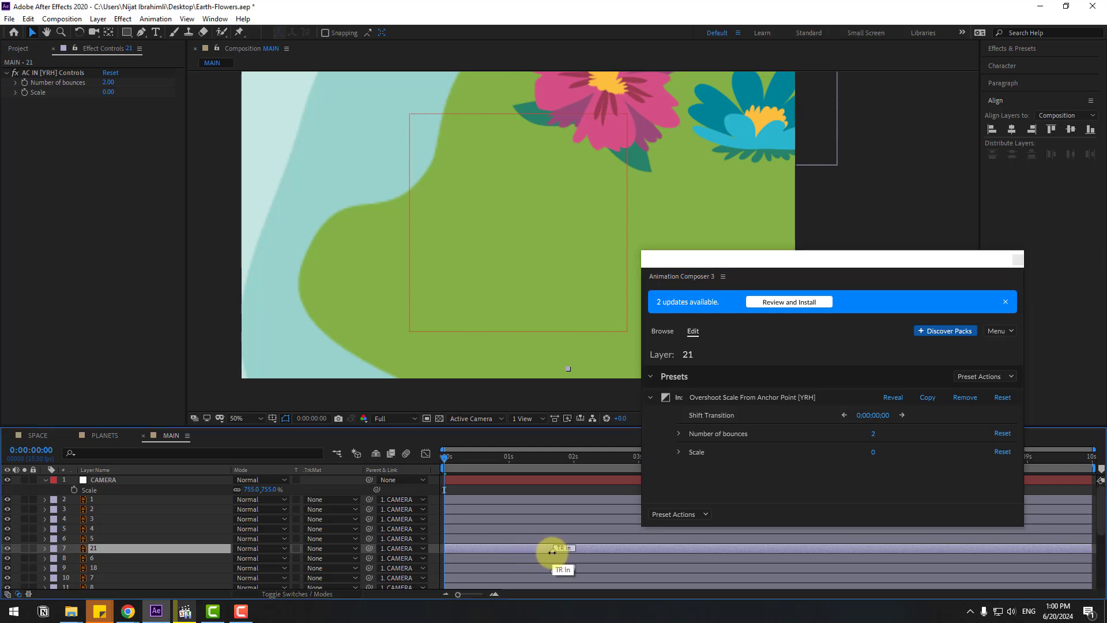
key(space)
key(space)
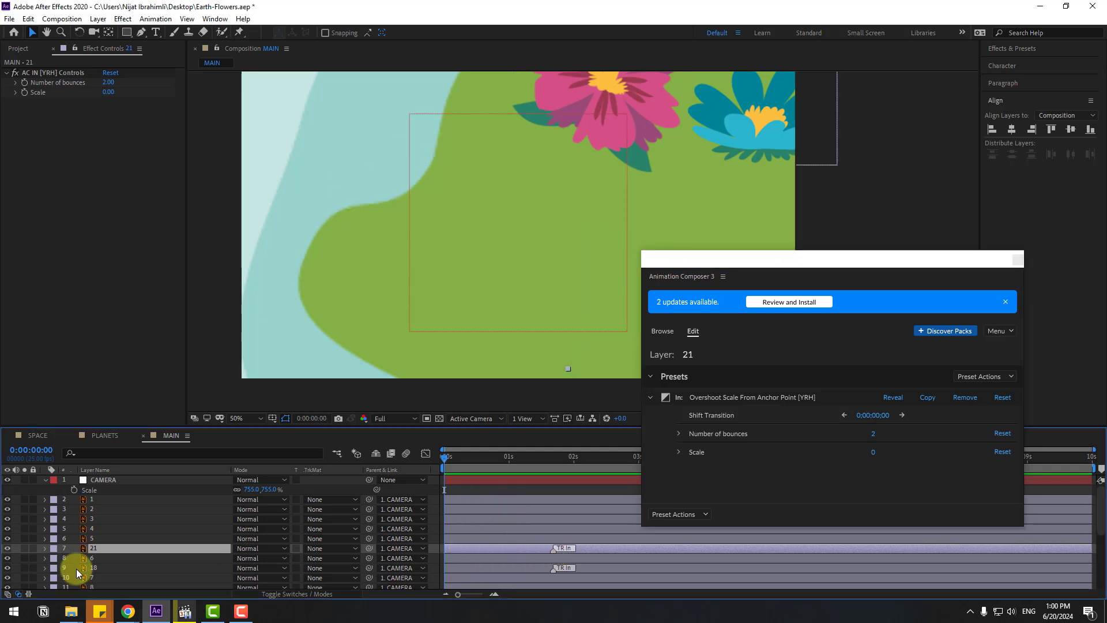
drag(468, 464, 534, 458)
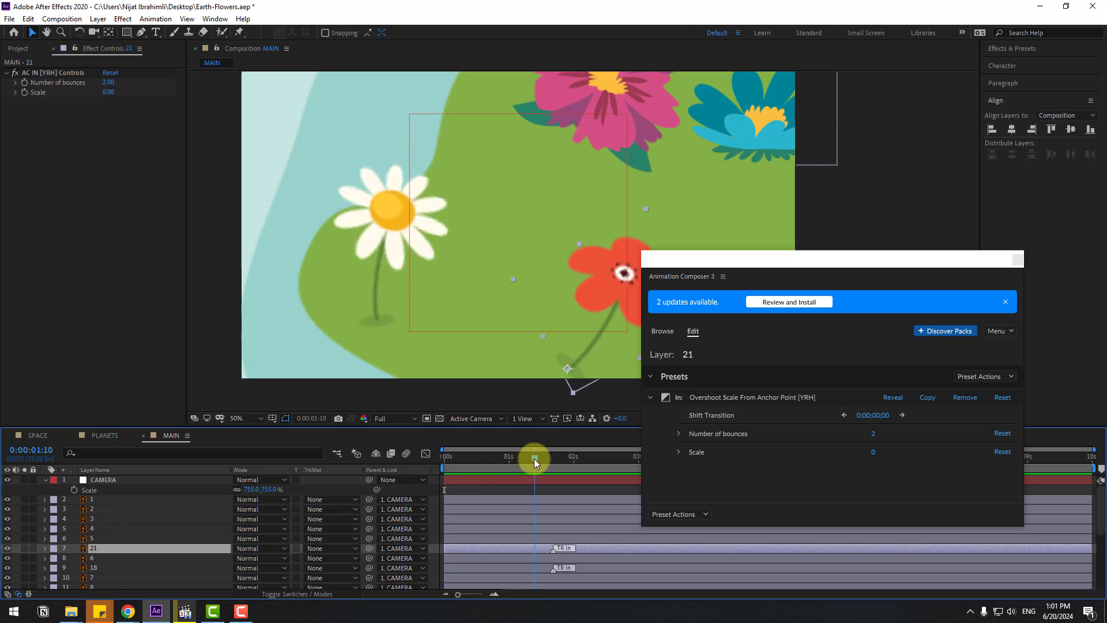
drag(461, 545, 479, 545)
click(506, 459)
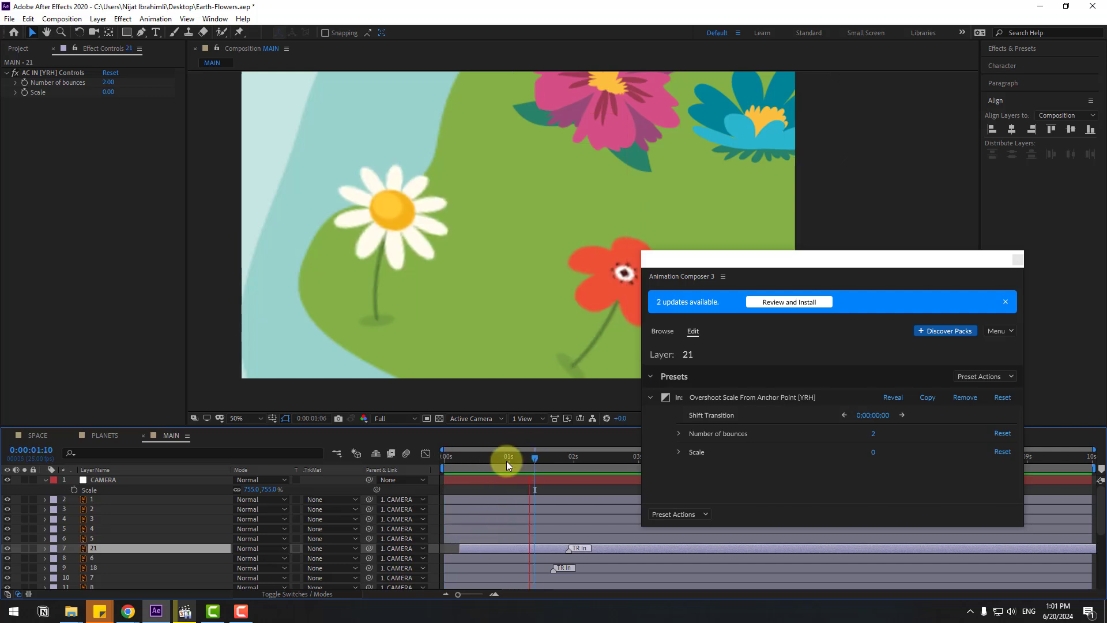
- Apply the overshoot entrance to the pink flower, pivot it at its base, and offset its timing
click(620, 96)
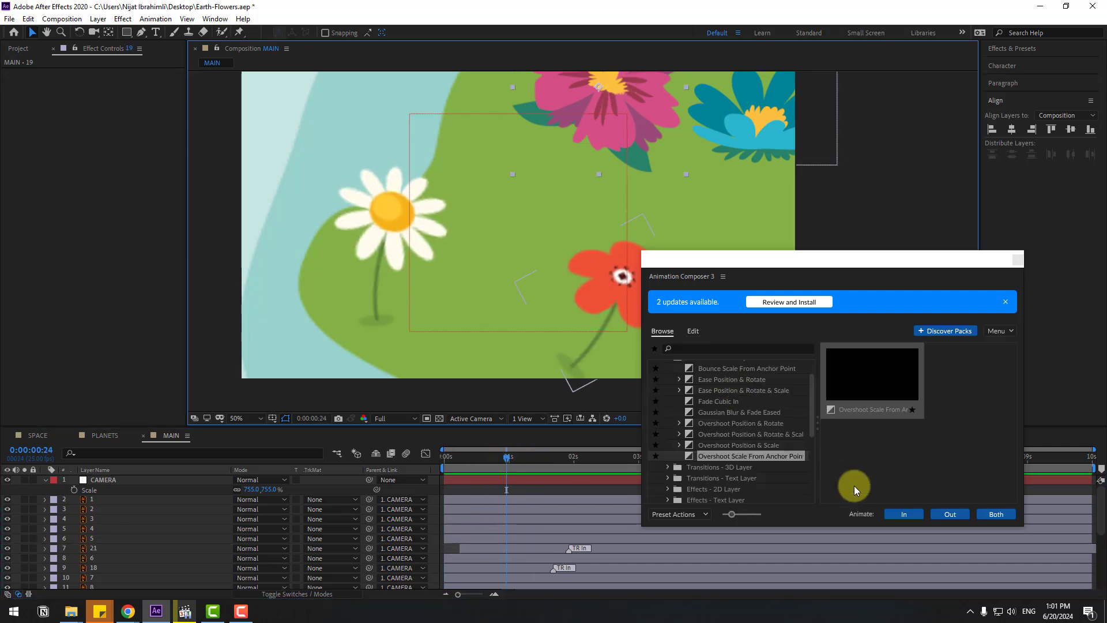
click(910, 515)
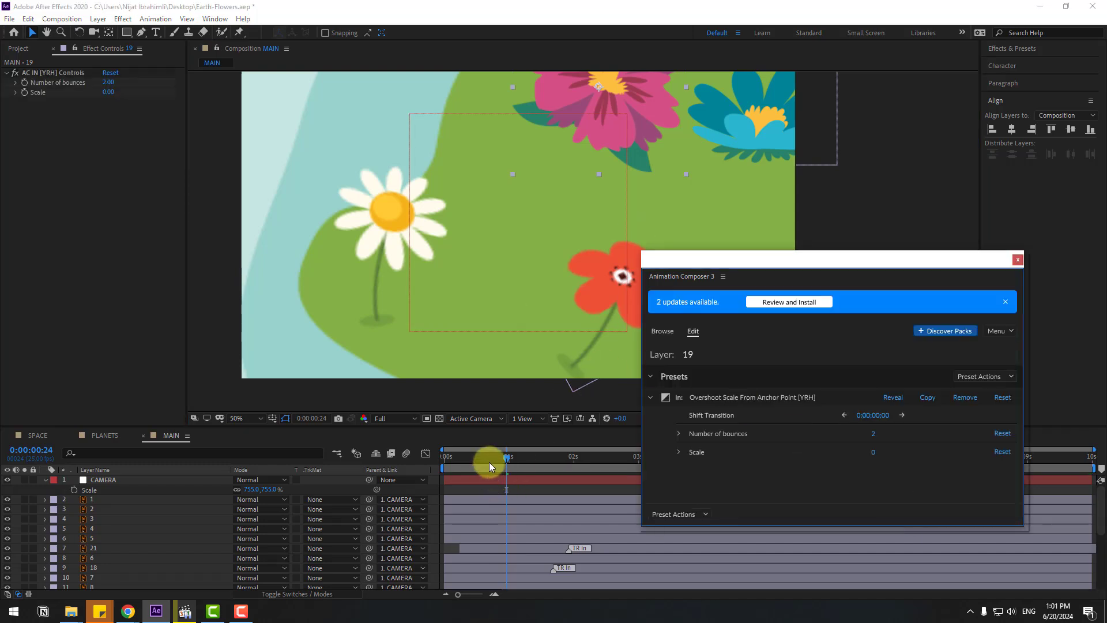
drag(489, 462, 525, 458)
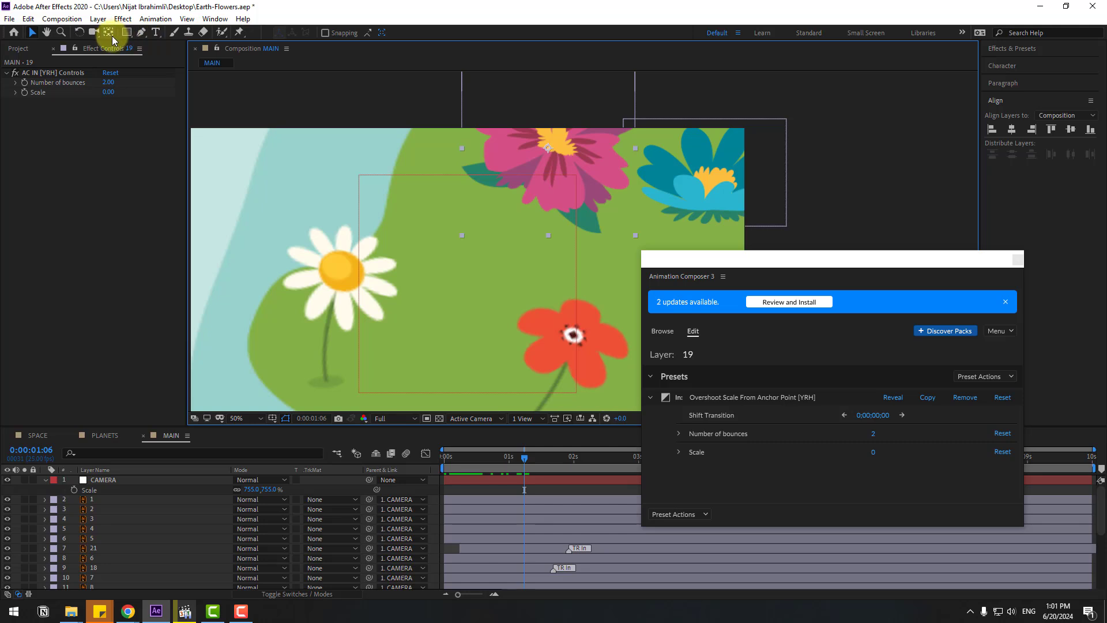
click(110, 35)
drag(538, 192, 499, 172)
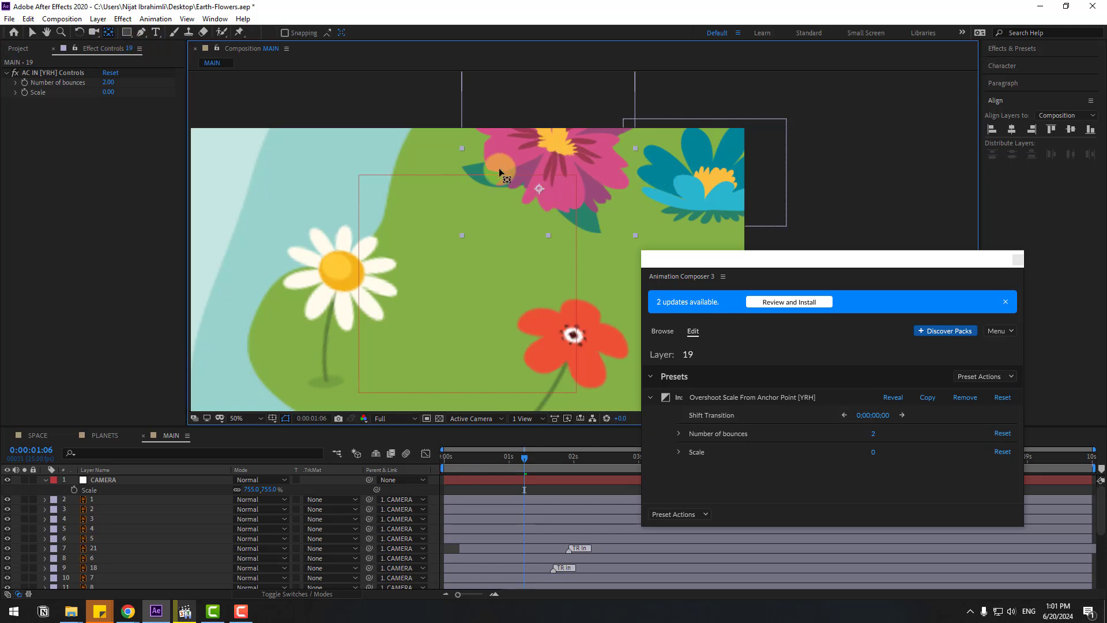
click(34, 33)
scroll(527, 543, down, 4)
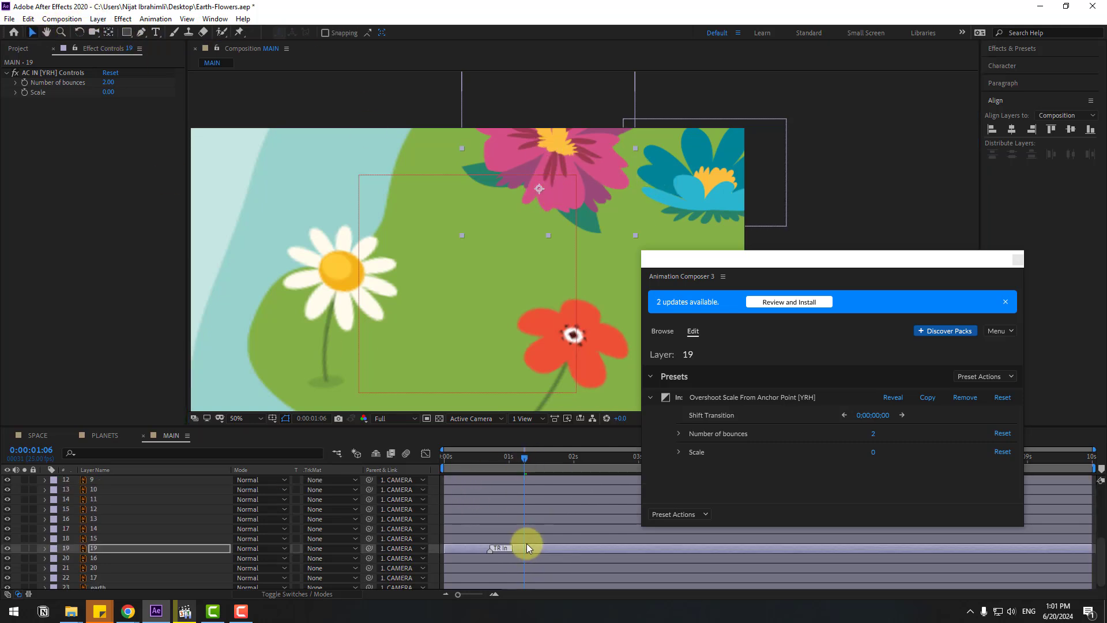
drag(458, 555, 553, 550)
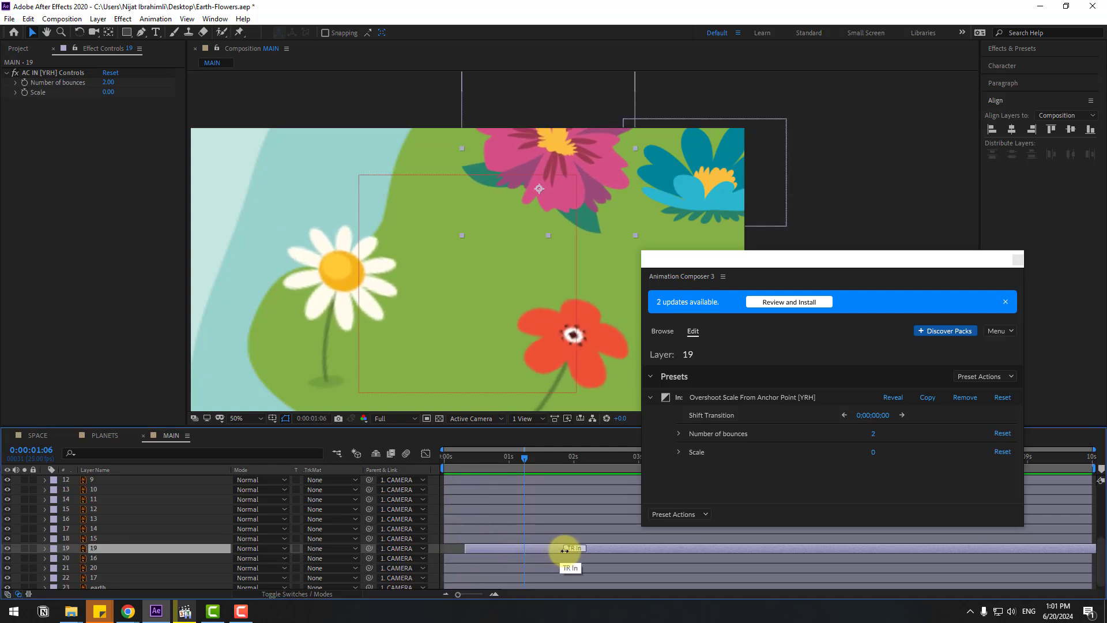
key(space)
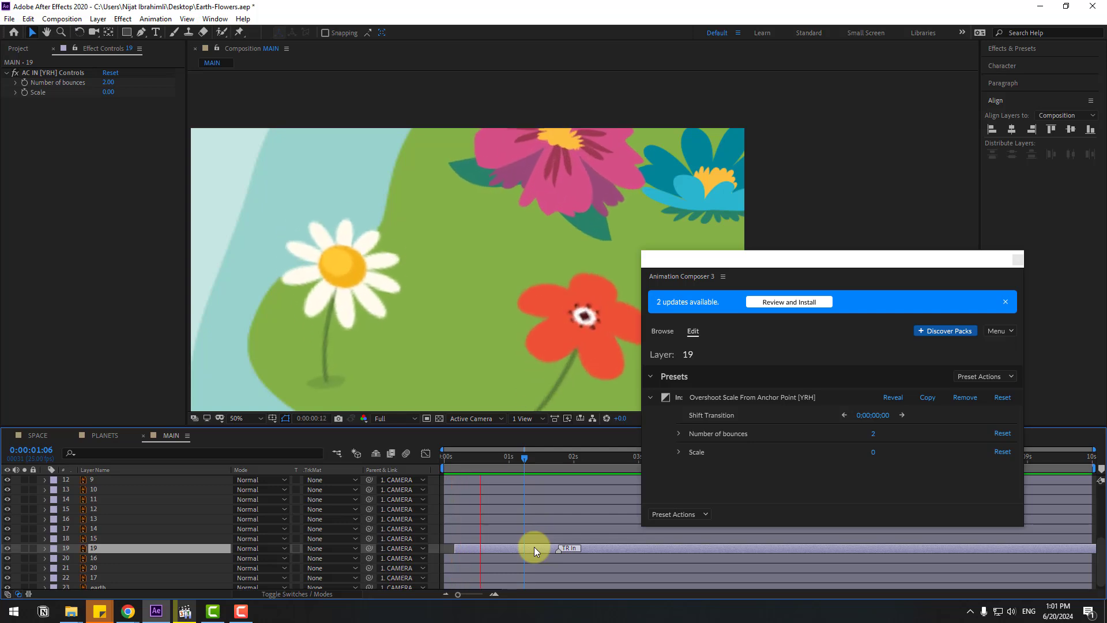
drag(533, 546, 526, 536)
click(500, 458)
- Give the blue flower the overshoot entrance from its base, slightly delayed, and preview
click(696, 194)
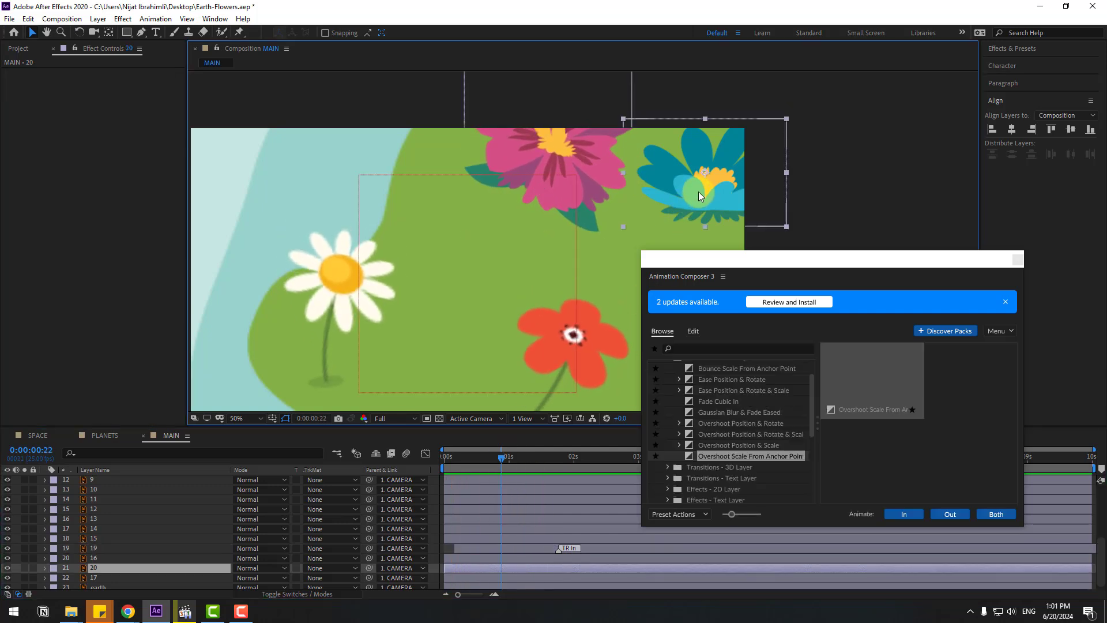
click(109, 32)
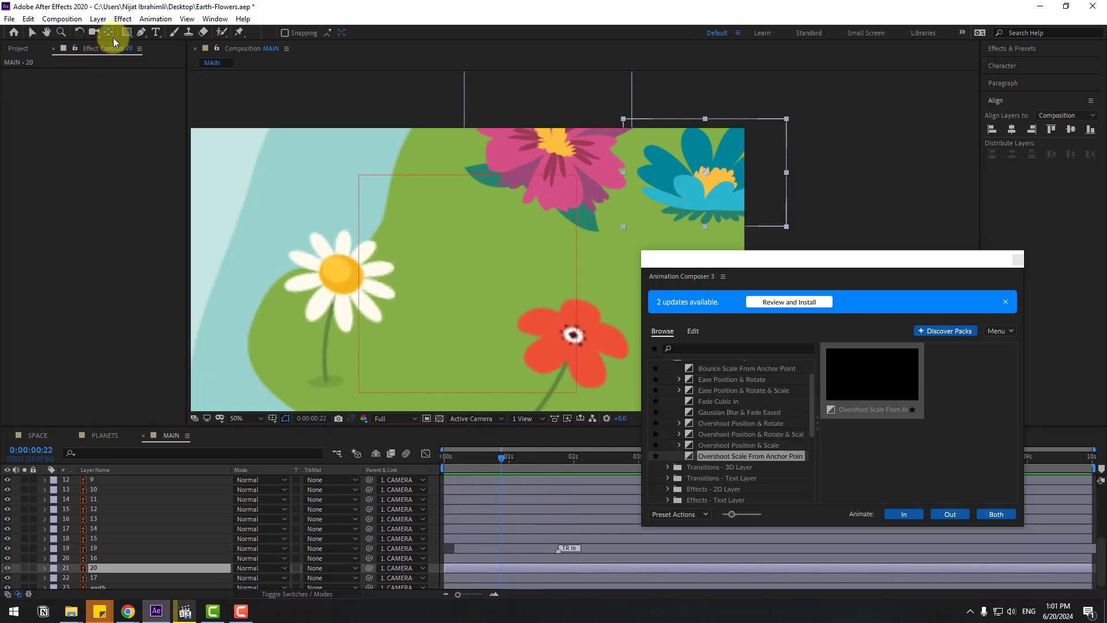
drag(706, 167, 713, 209)
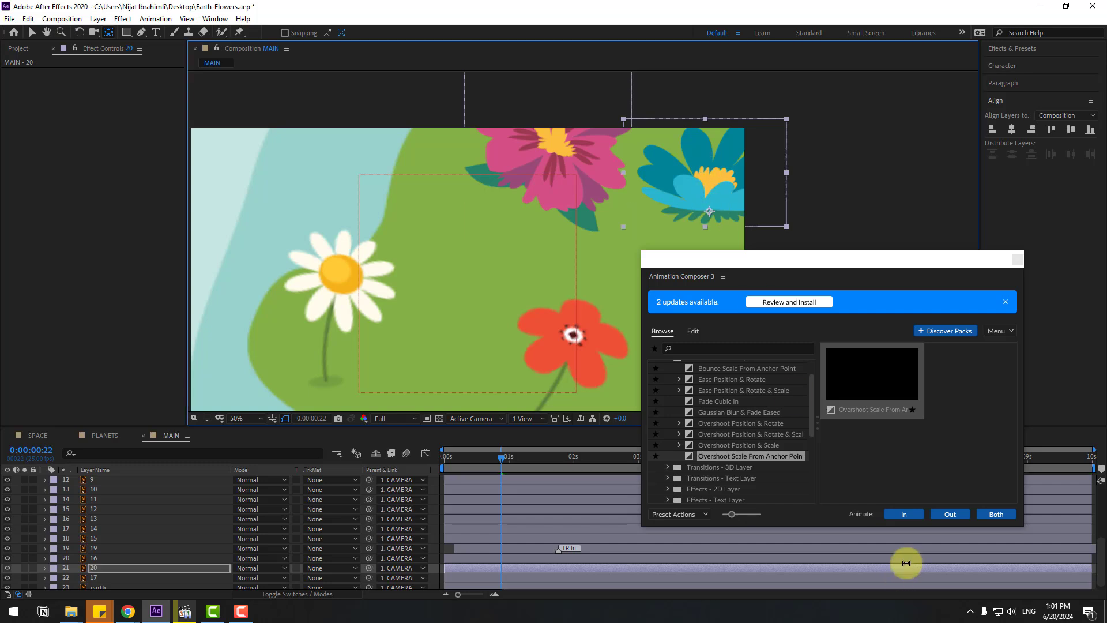
click(906, 515)
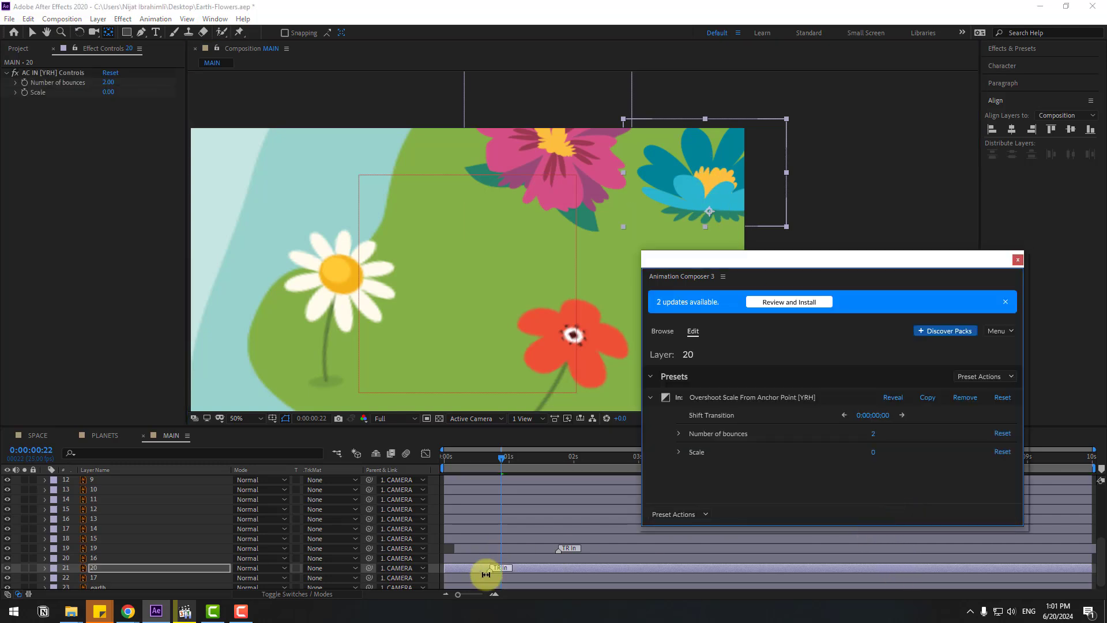
key(v)
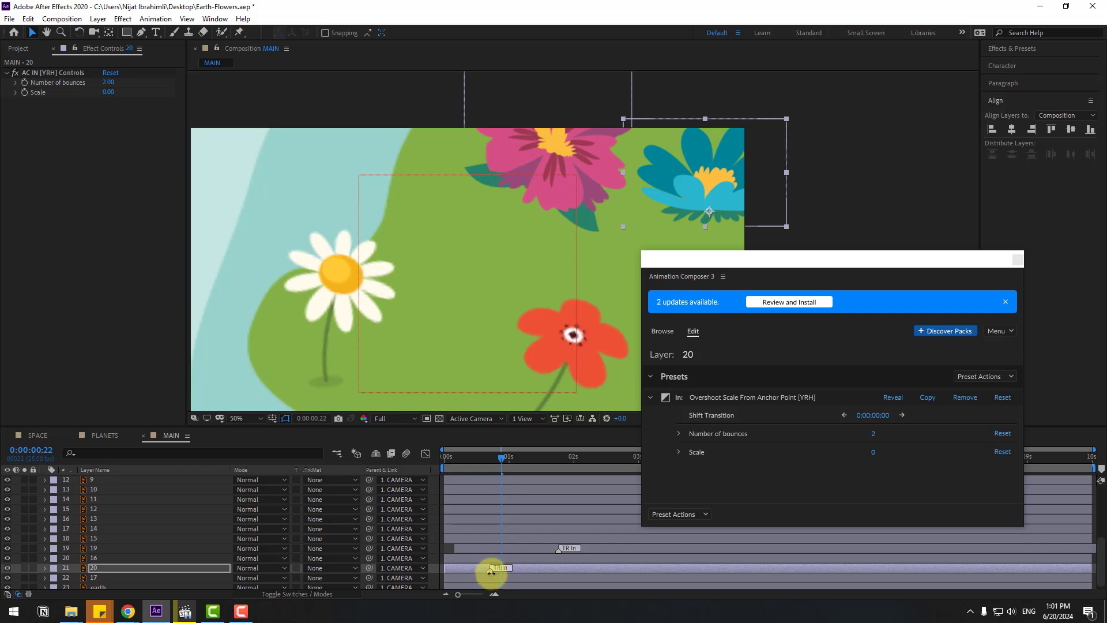
drag(488, 570, 540, 570)
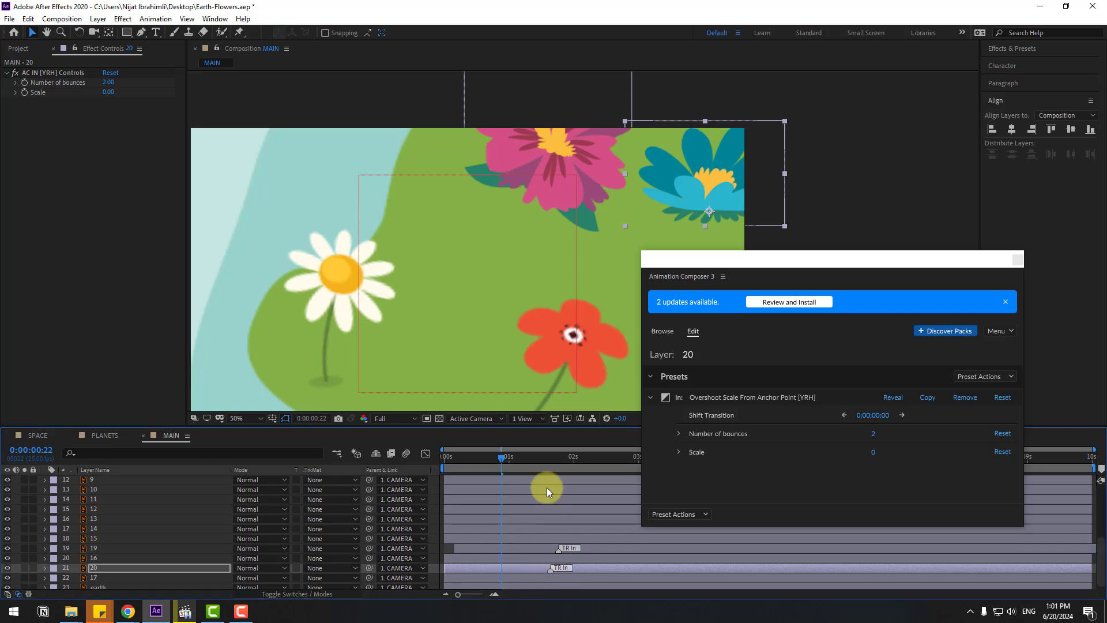
key(space)
key(space)
key(KP_1)
key(s)
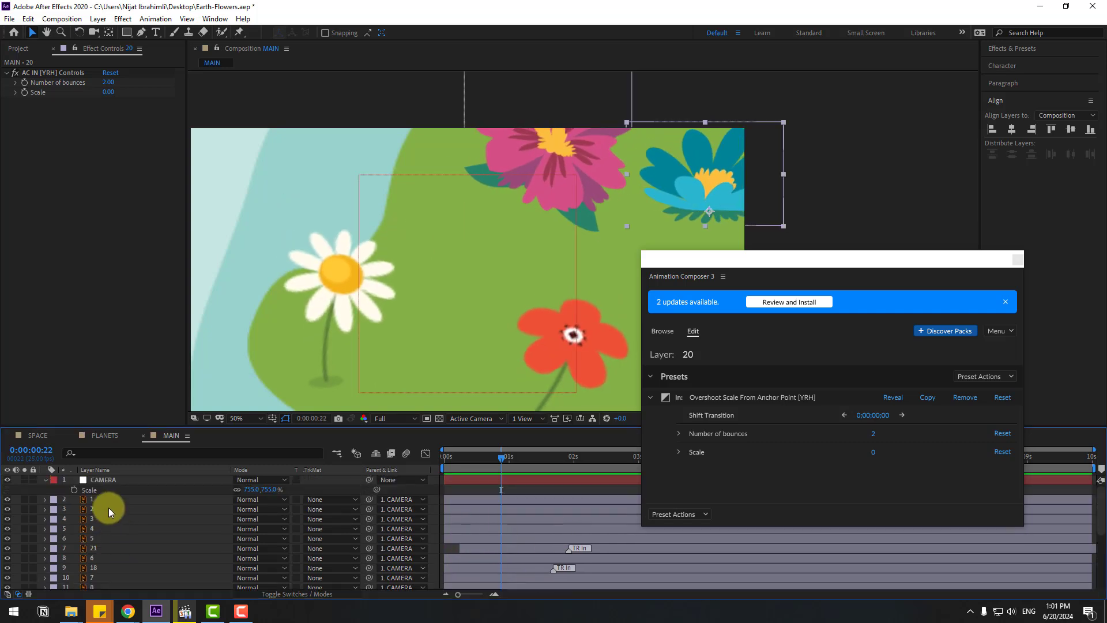
click(102, 478)
- Keyframe CAMERA Scale at 755% at the start and 100% at 0:00:01:10
drag(501, 462, 446, 458)
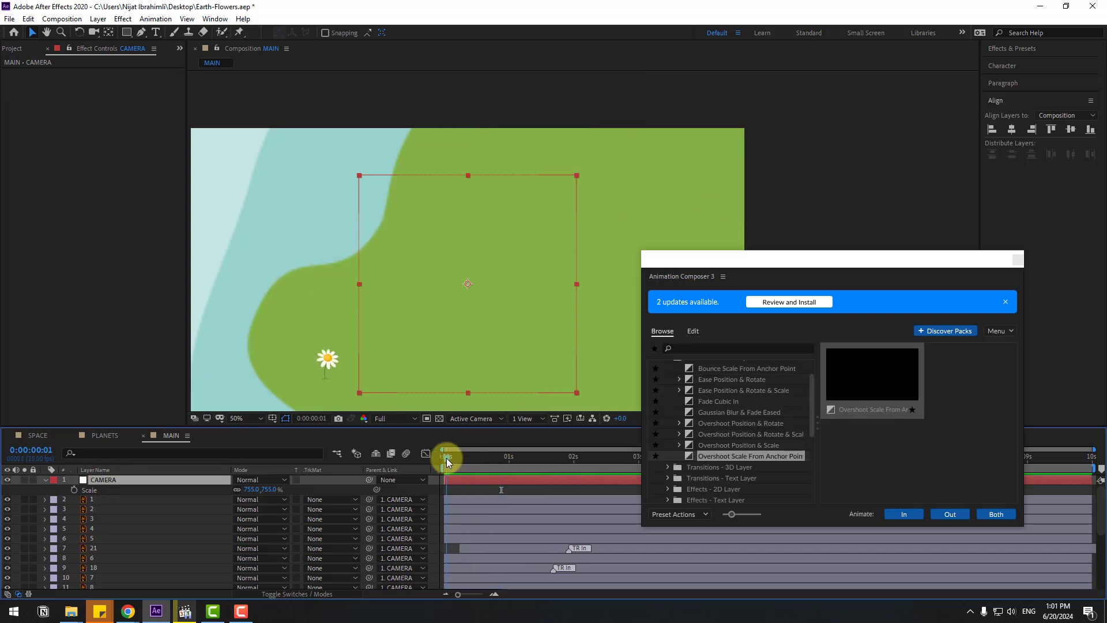
click(487, 472)
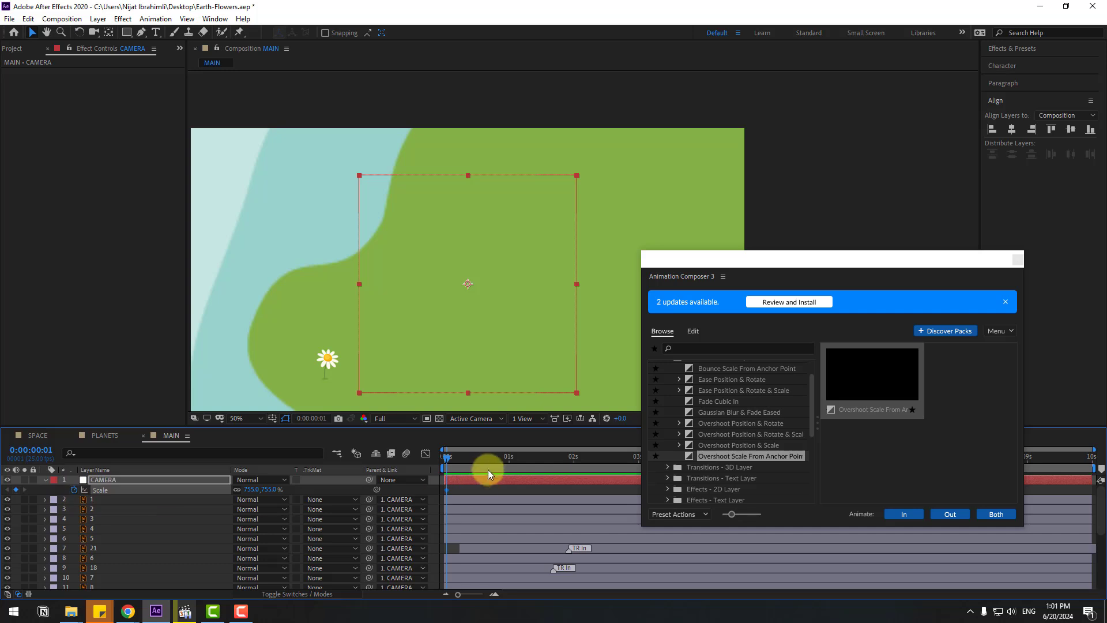
drag(490, 458, 534, 459)
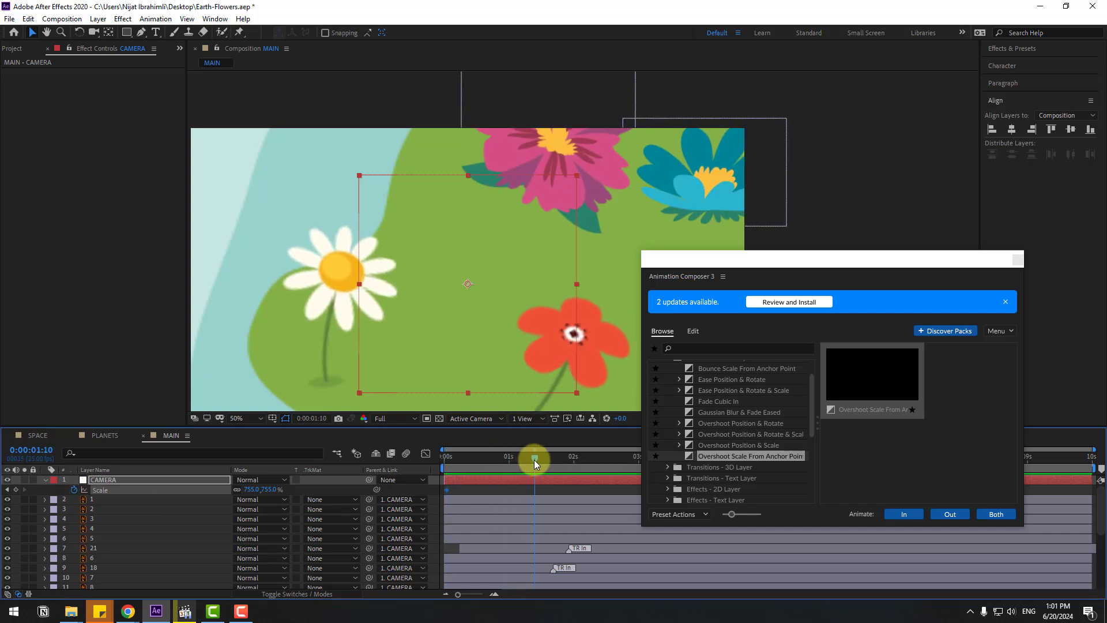
drag(257, 490, 252, 491)
text(100)
key(Return)
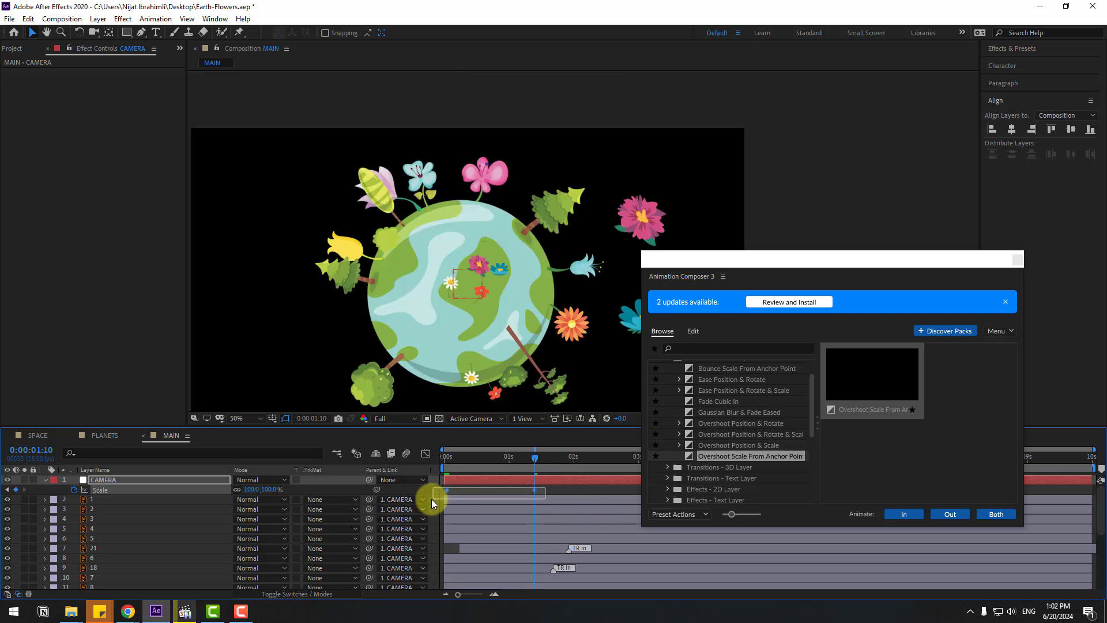
- Apply Easy Ease to both CAMERA Scale keyframes and make the zoom start slower
right_click(445, 490)
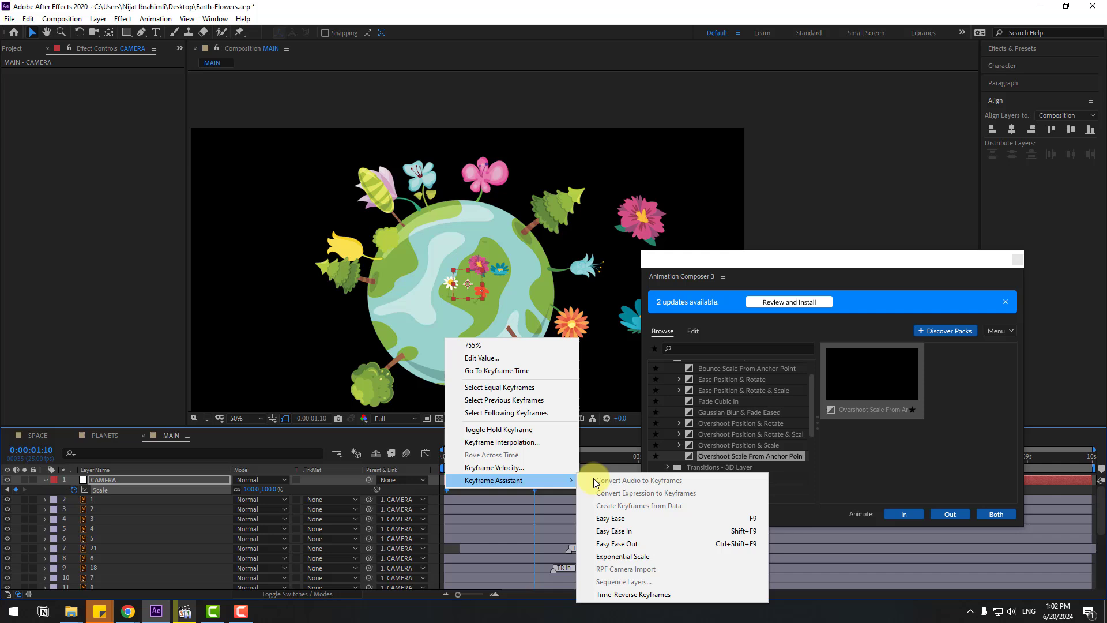
click(605, 518)
click(426, 453)
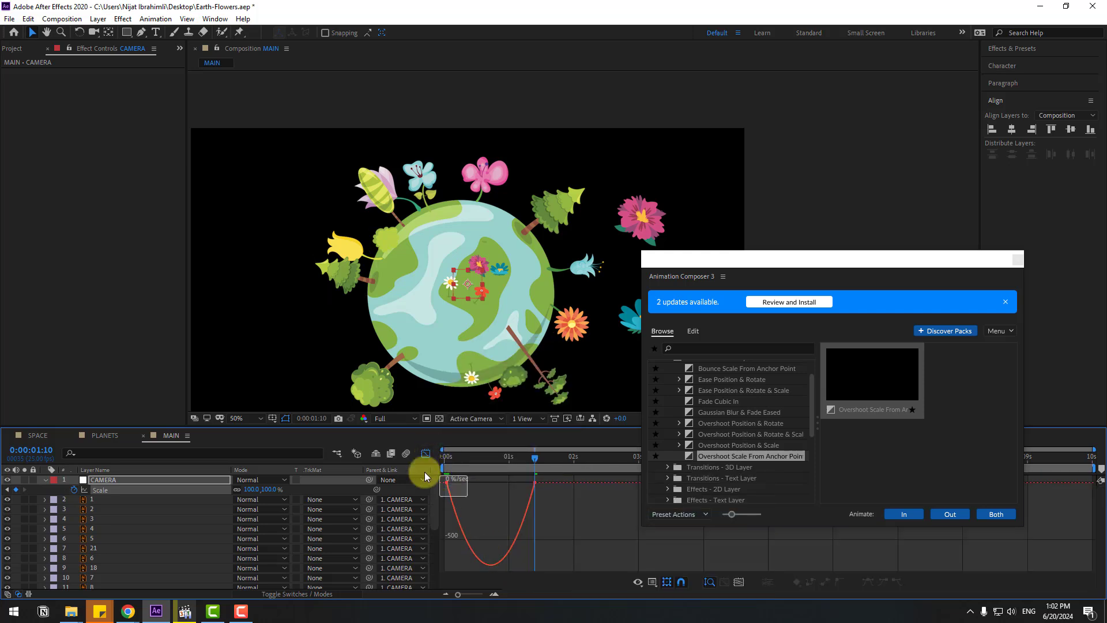
drag(462, 483, 479, 480)
key(space)
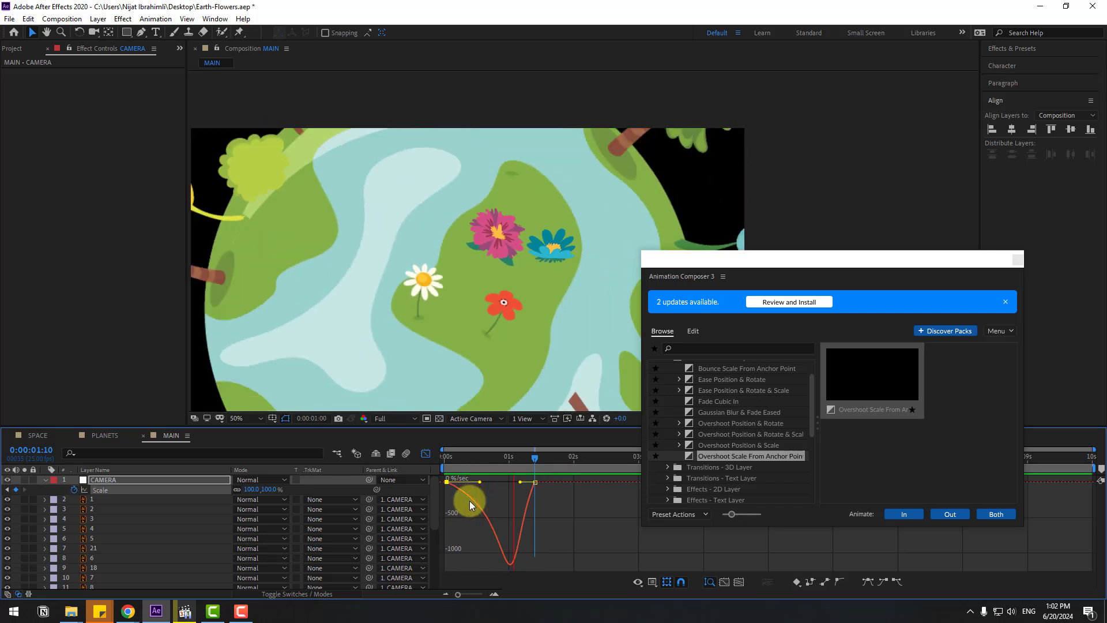
click(426, 452)
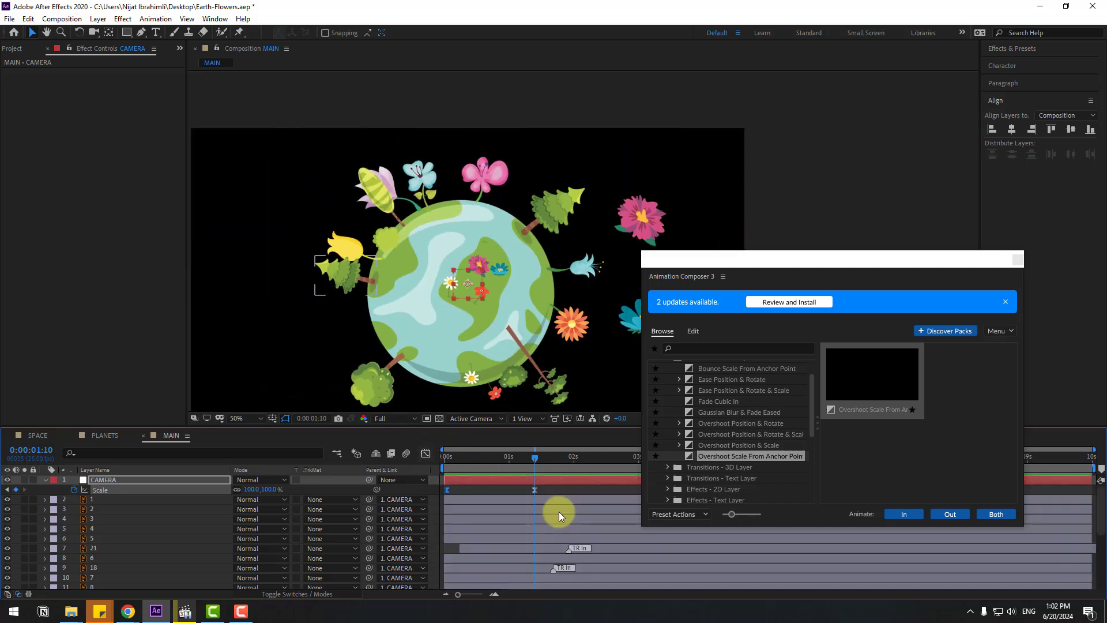
- Move the end Scale keyframe later and lengthen its ease-in to about 74% influence
drag(533, 490, 586, 490)
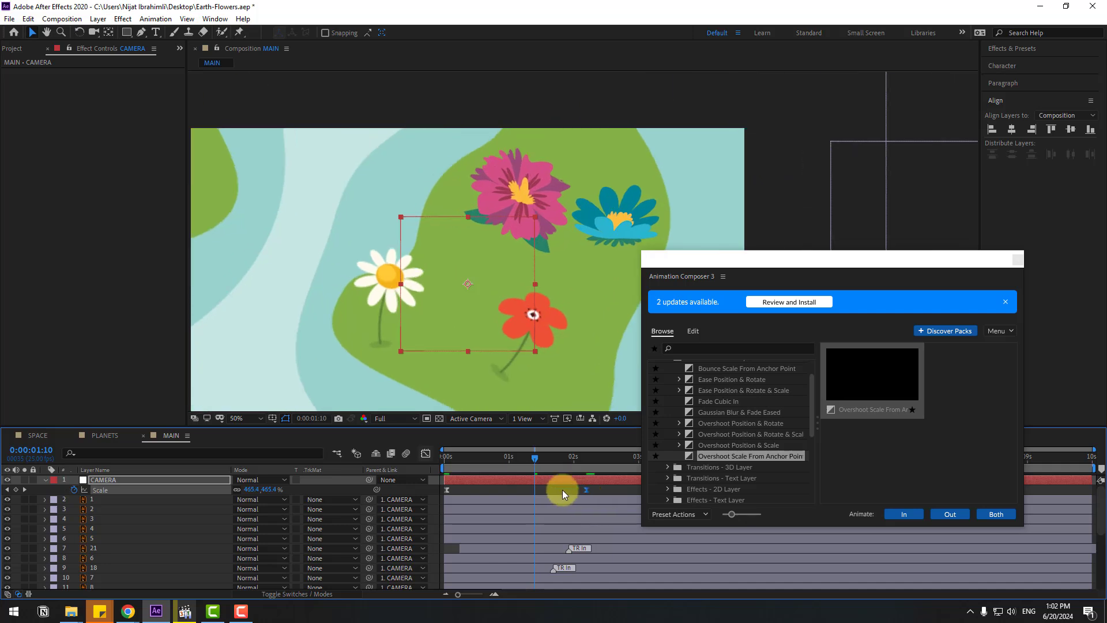
click(425, 453)
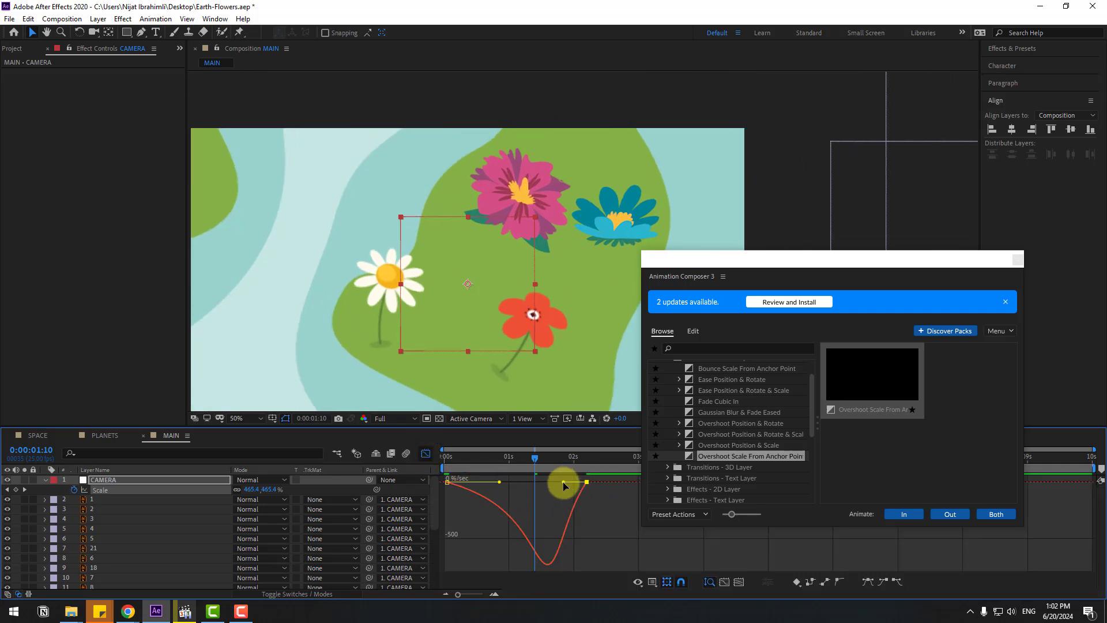
drag(563, 483, 542, 481)
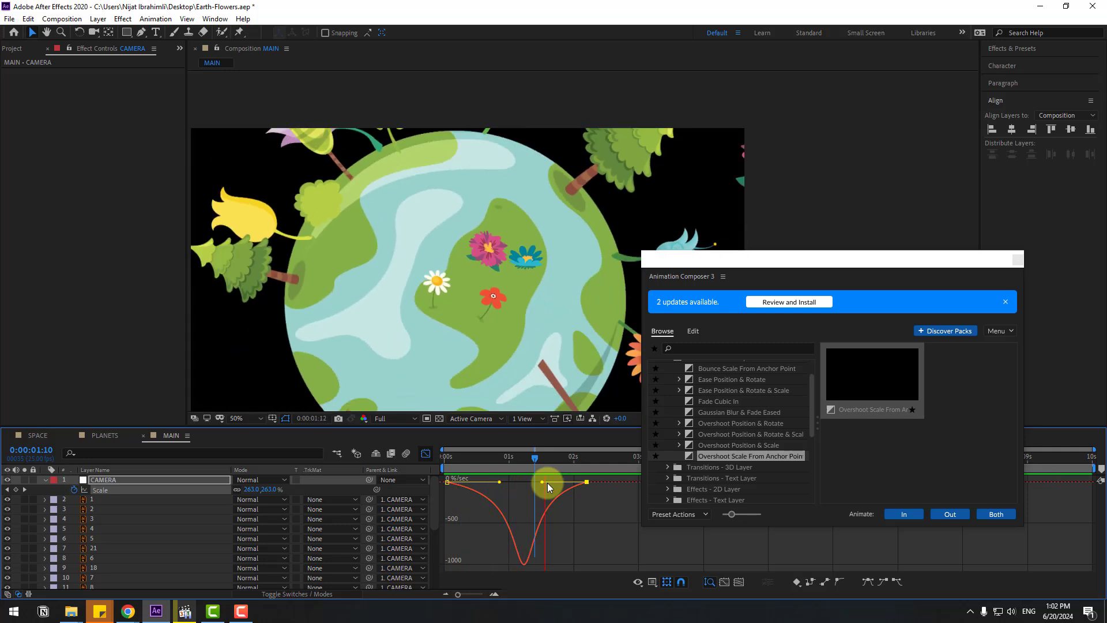
key(space)
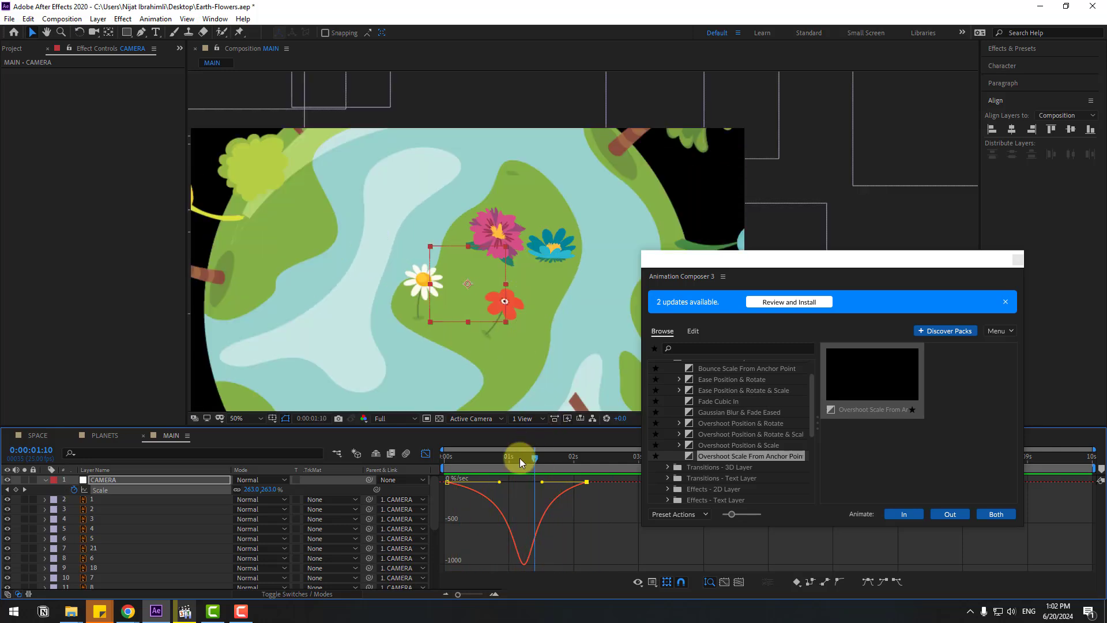
drag(543, 483, 623, 490)
click(426, 457)
key(space)
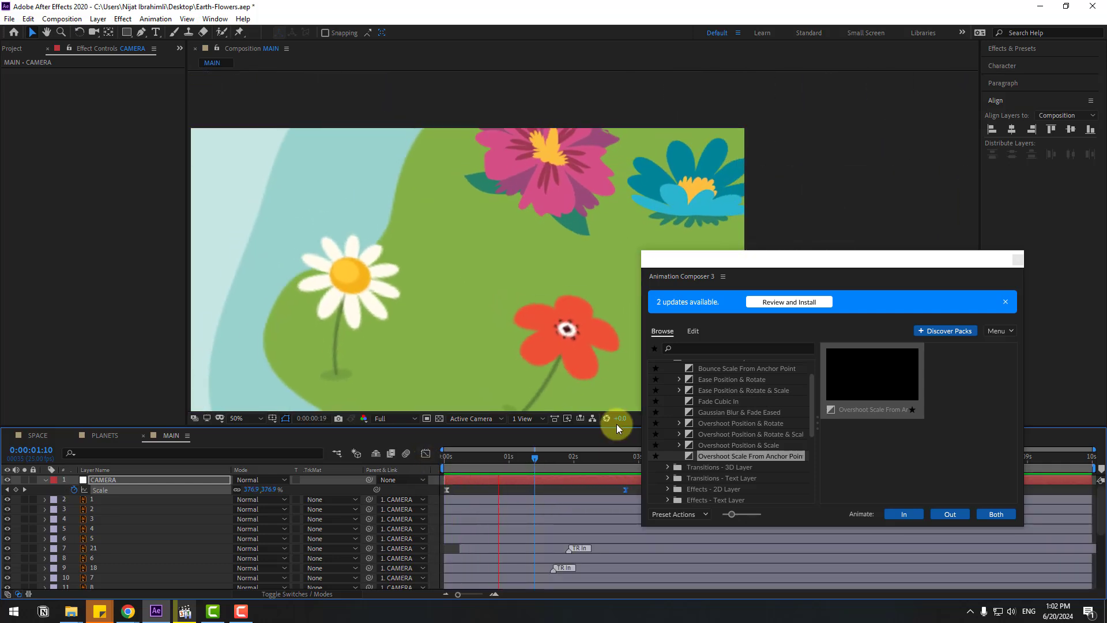
scroll(517, 296, down, 2)
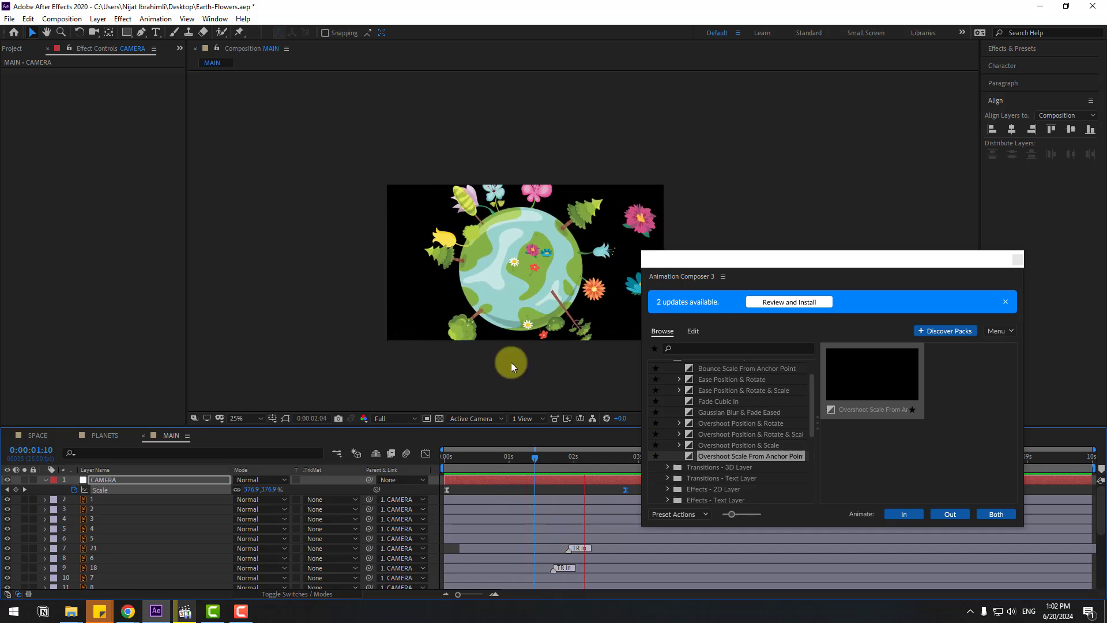
- Add a wiggle(1,7) expression to the CAMERA layer's Position and preview the shake
key(space)
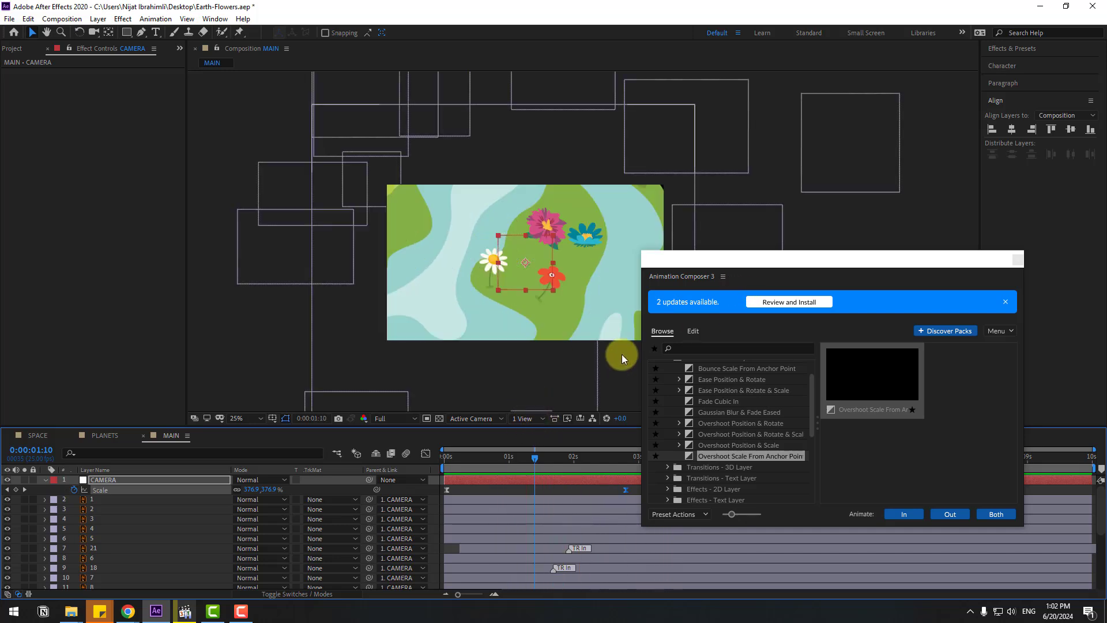
drag(756, 256, 791, 262)
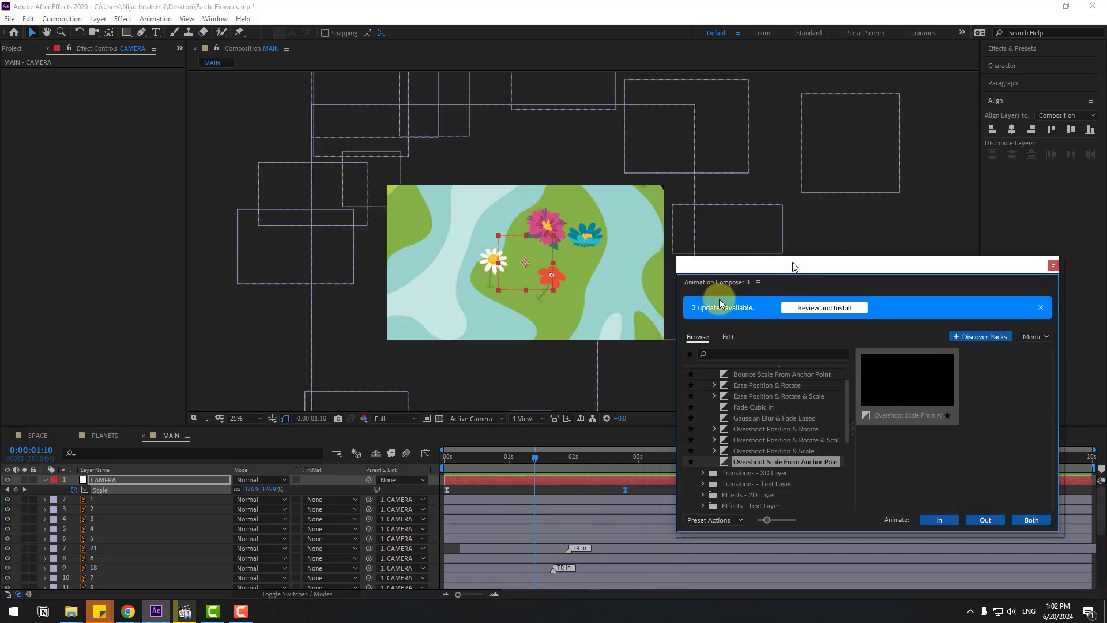
click(99, 479)
key(shift+p)
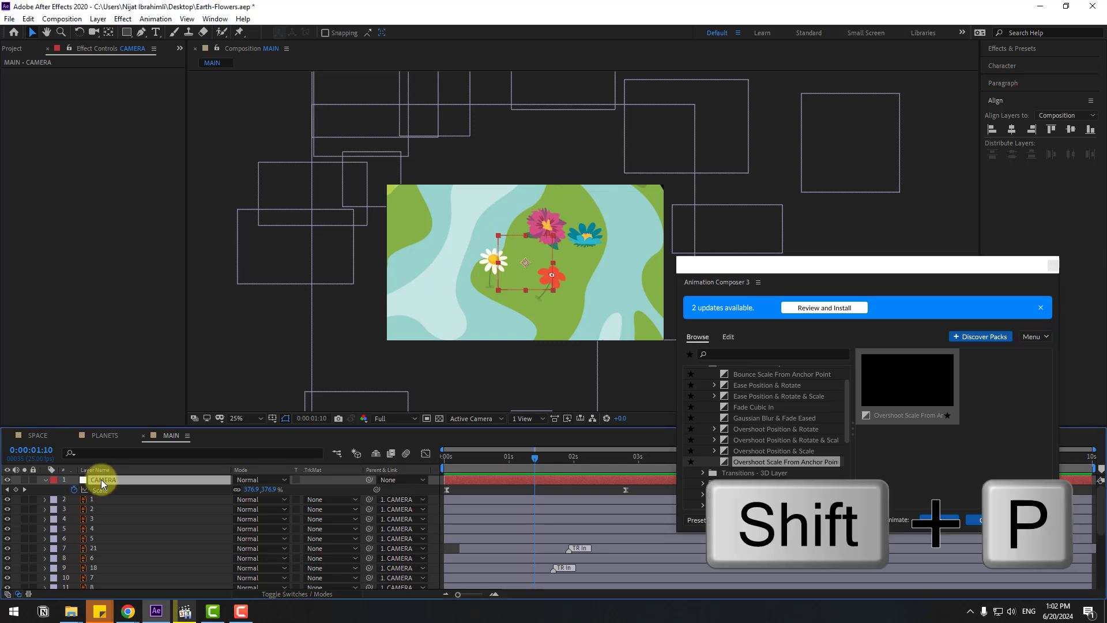
drag(485, 456, 431, 455)
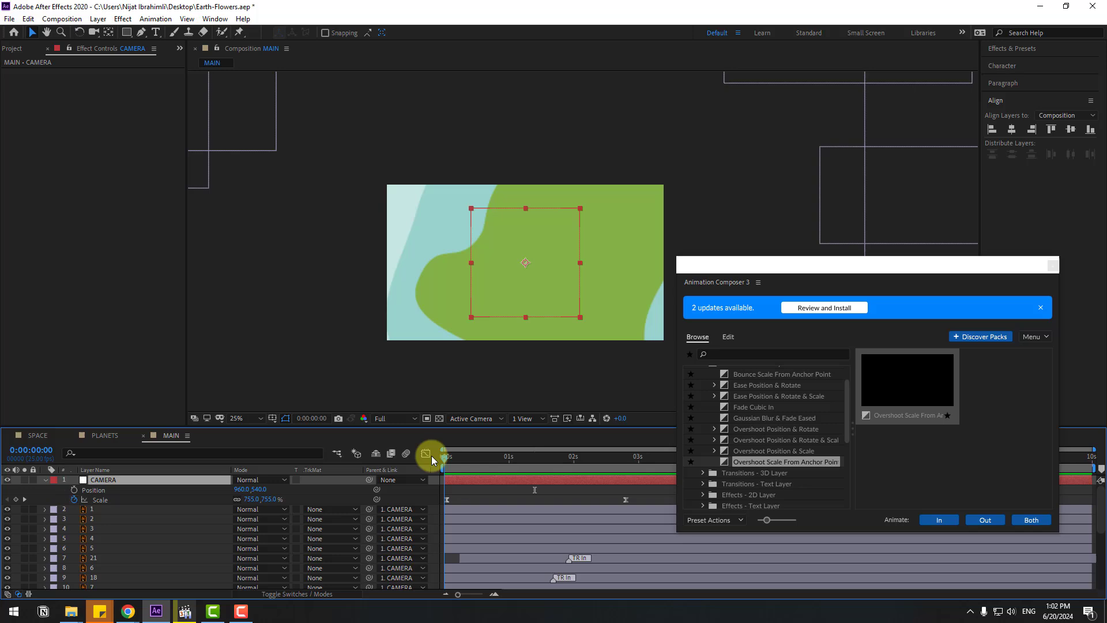
alt+click(74, 489)
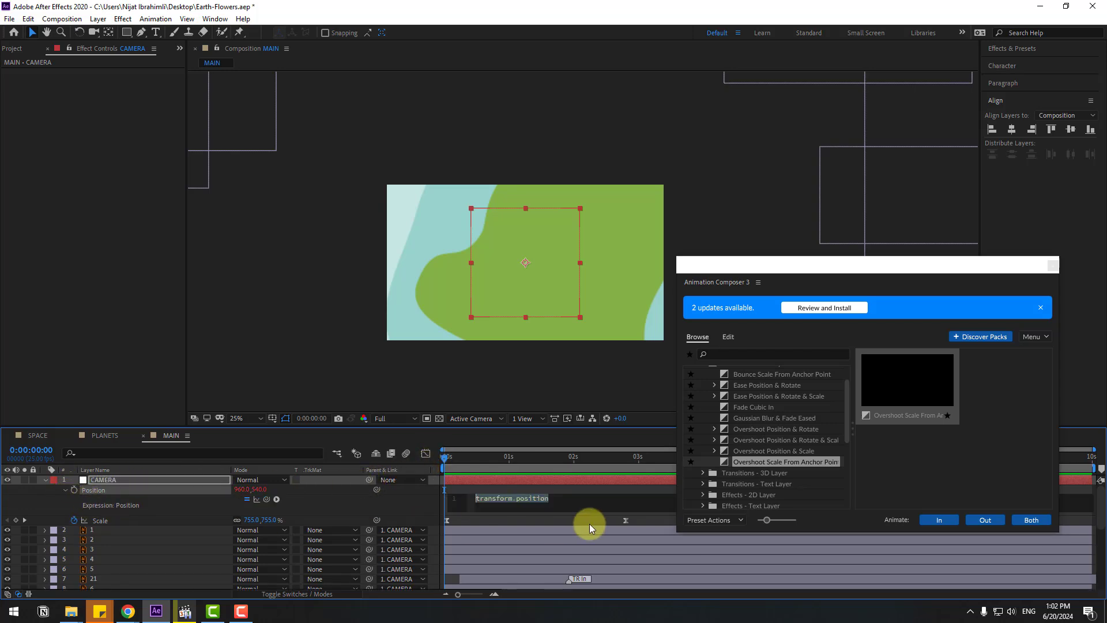
drag(559, 499, 464, 496)
text(wiggle)
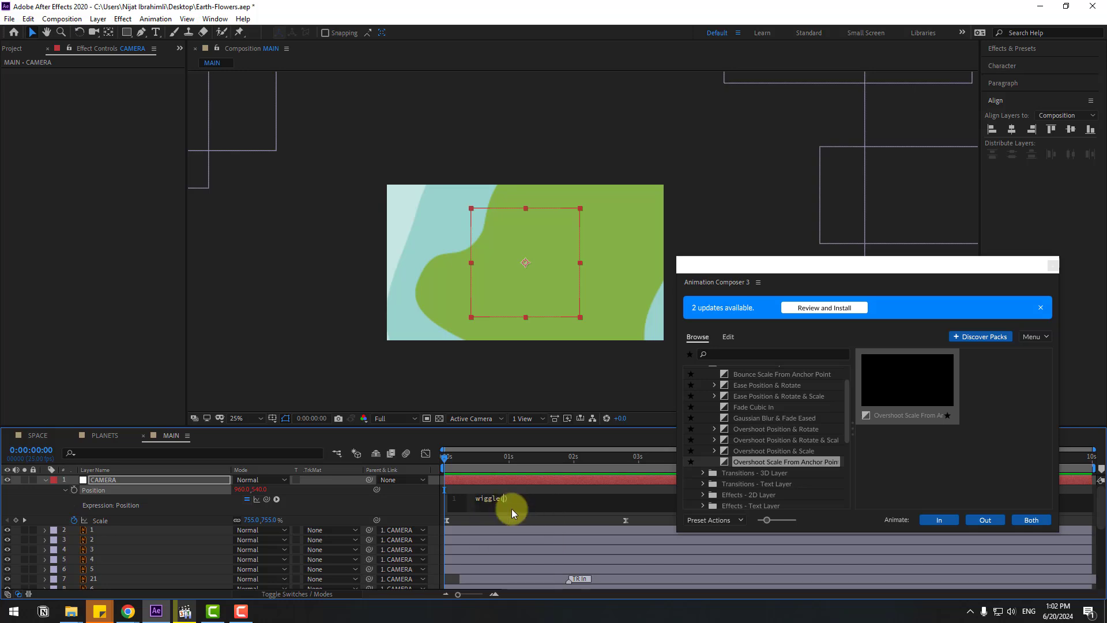
text((1,7))
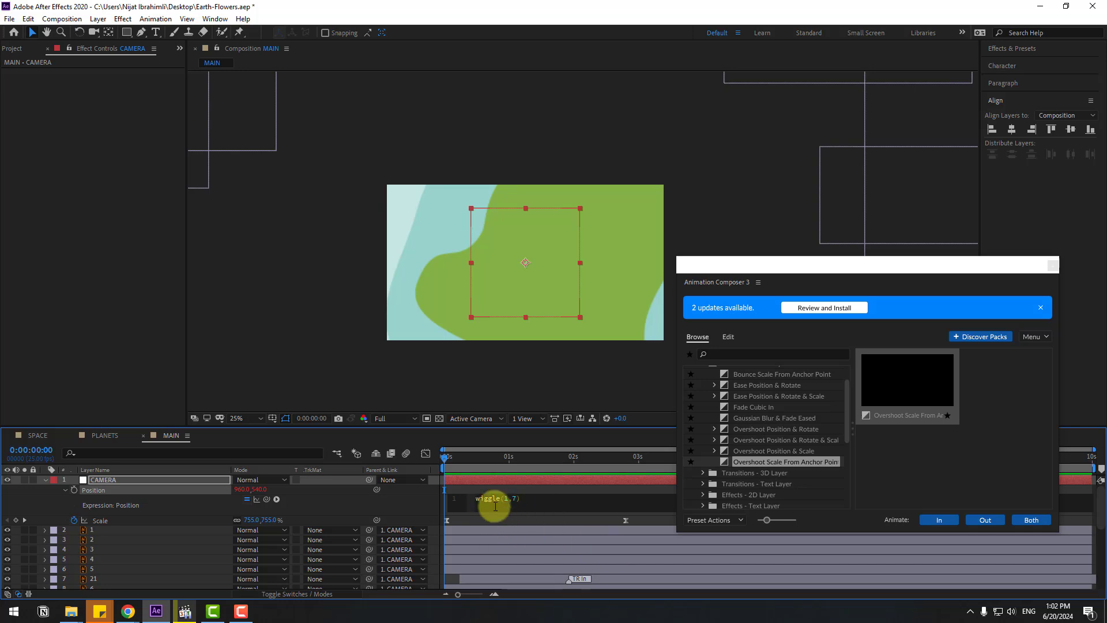
click(501, 487)
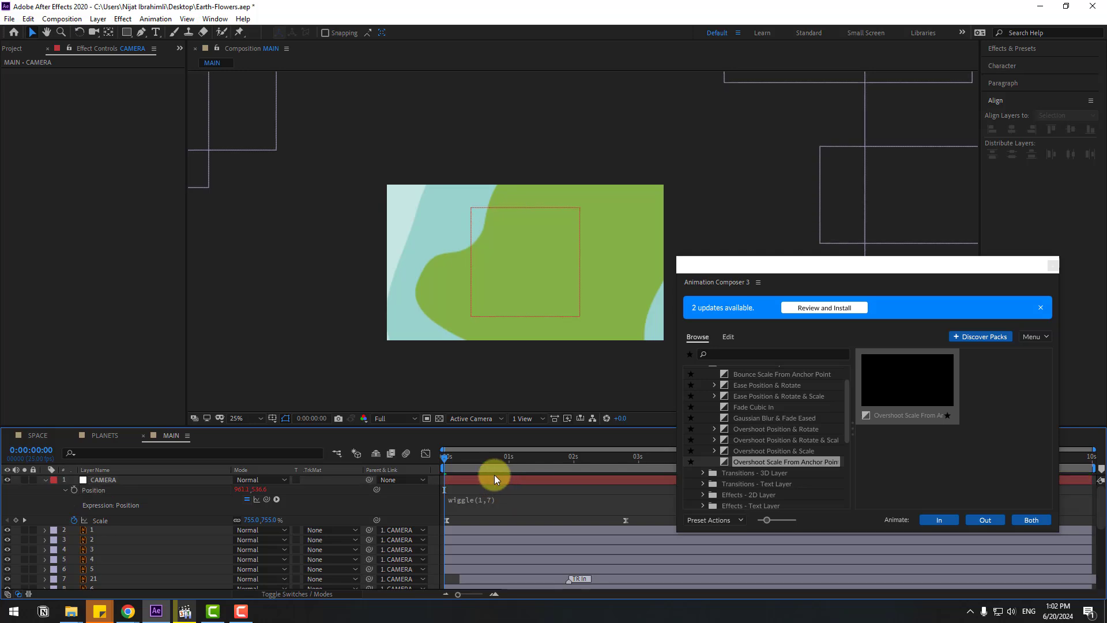
key(space)
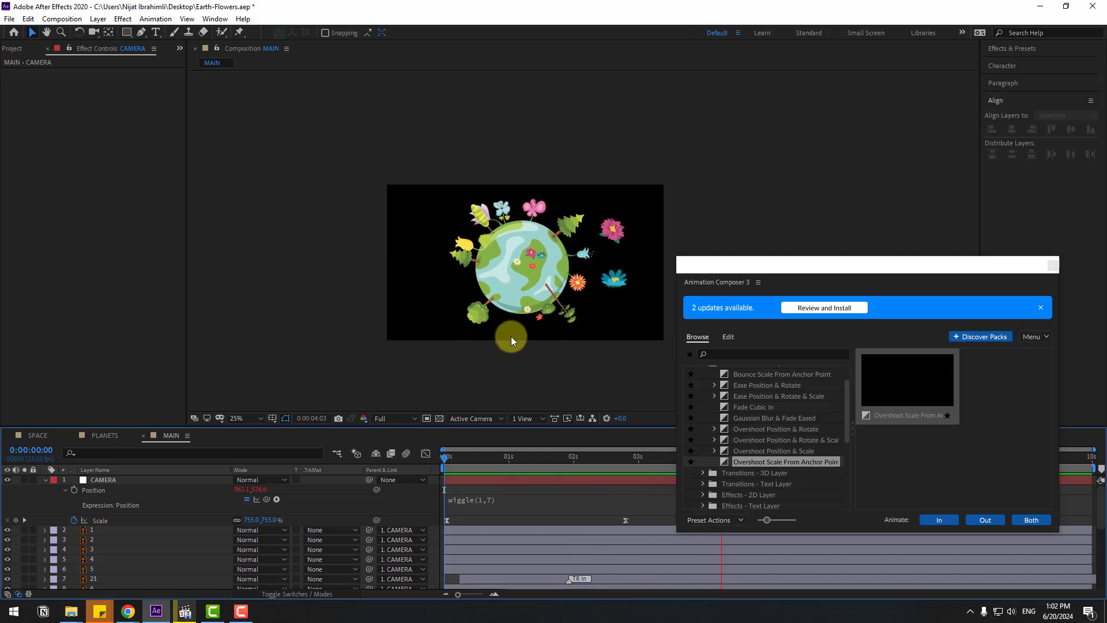
- Change the CAMERA Position expression to wiggle(1,10) and preview the faster shake
scroll(511, 337, up, 2)
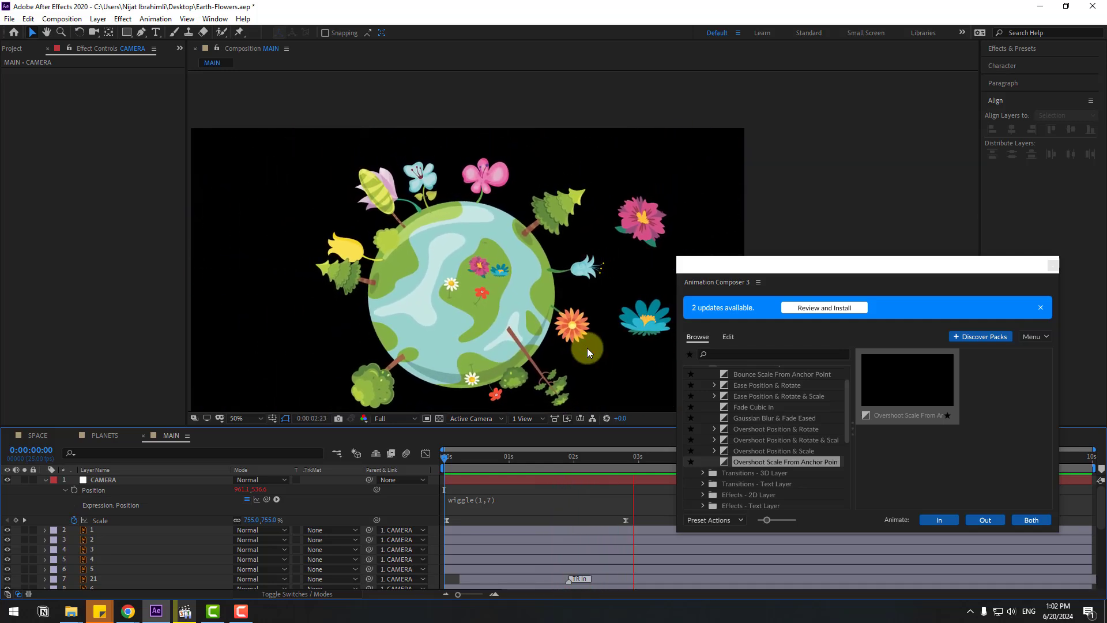
click(638, 454)
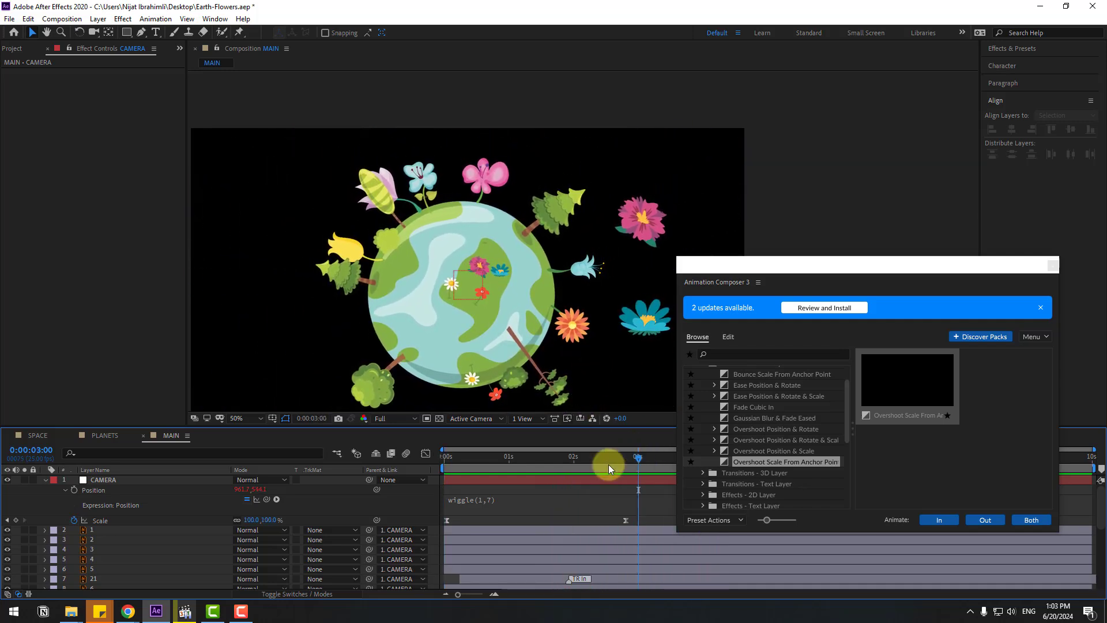
click(489, 499)
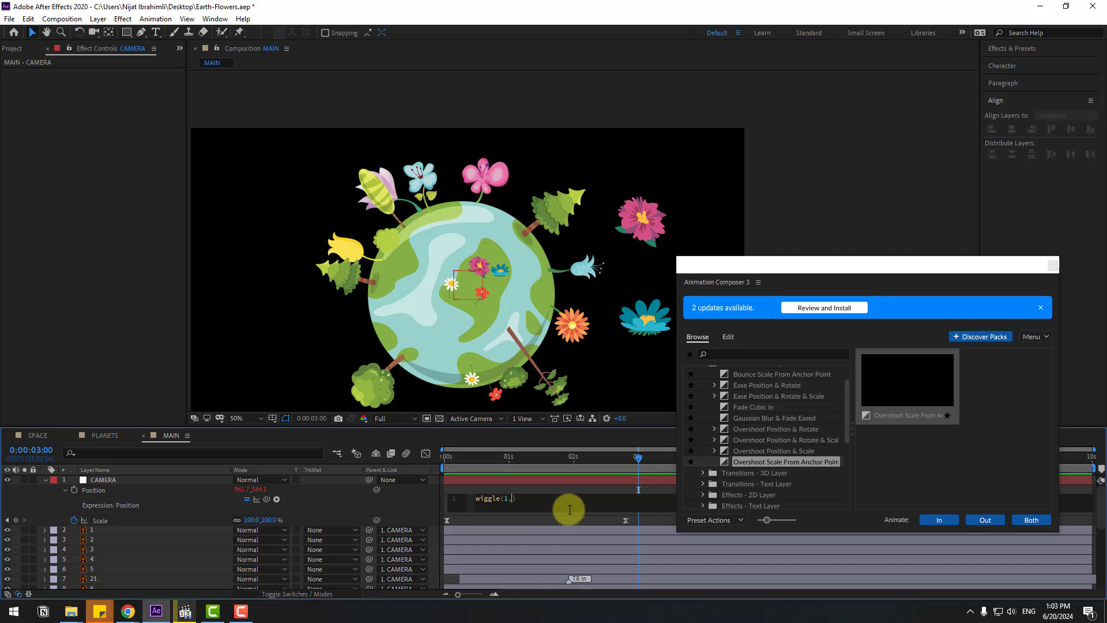
text(0)
click(517, 489)
key(space)
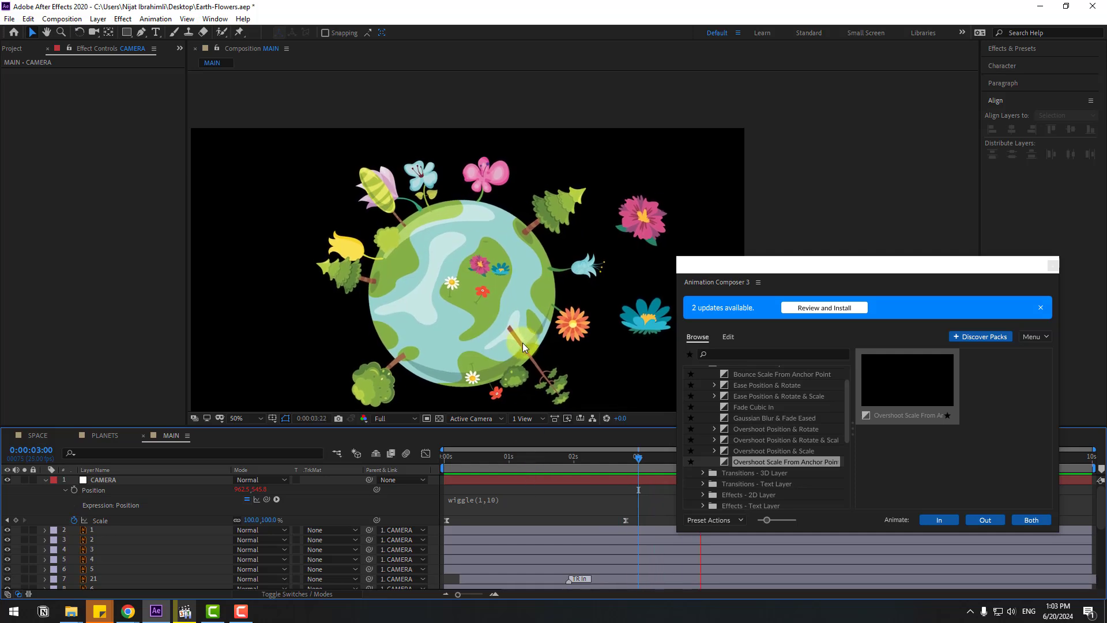
scroll(536, 341, down, 2)
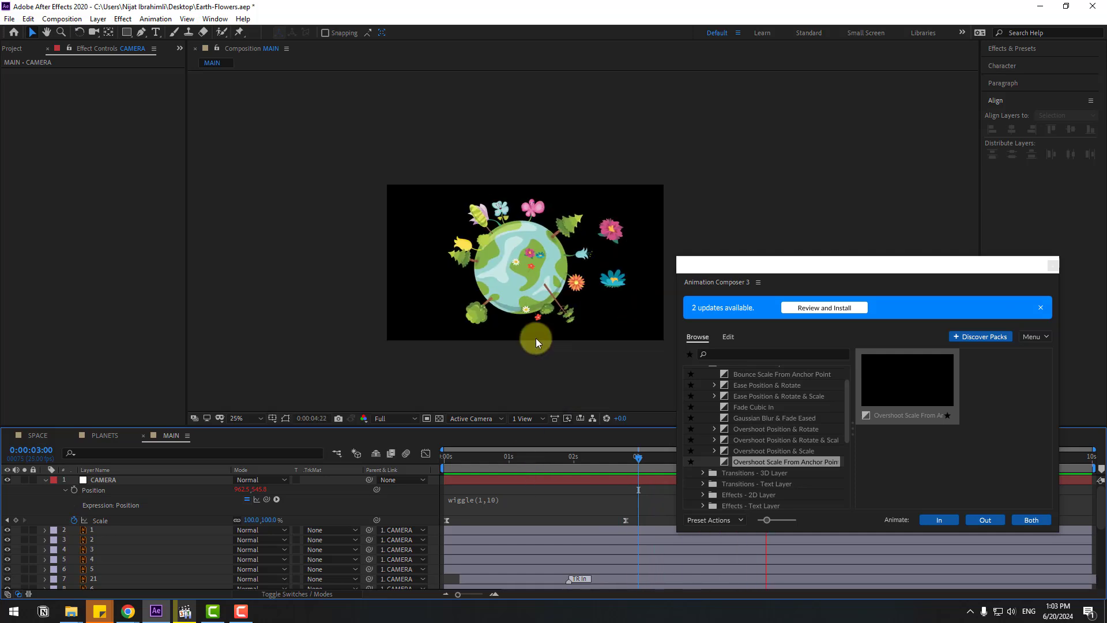
click(531, 456)
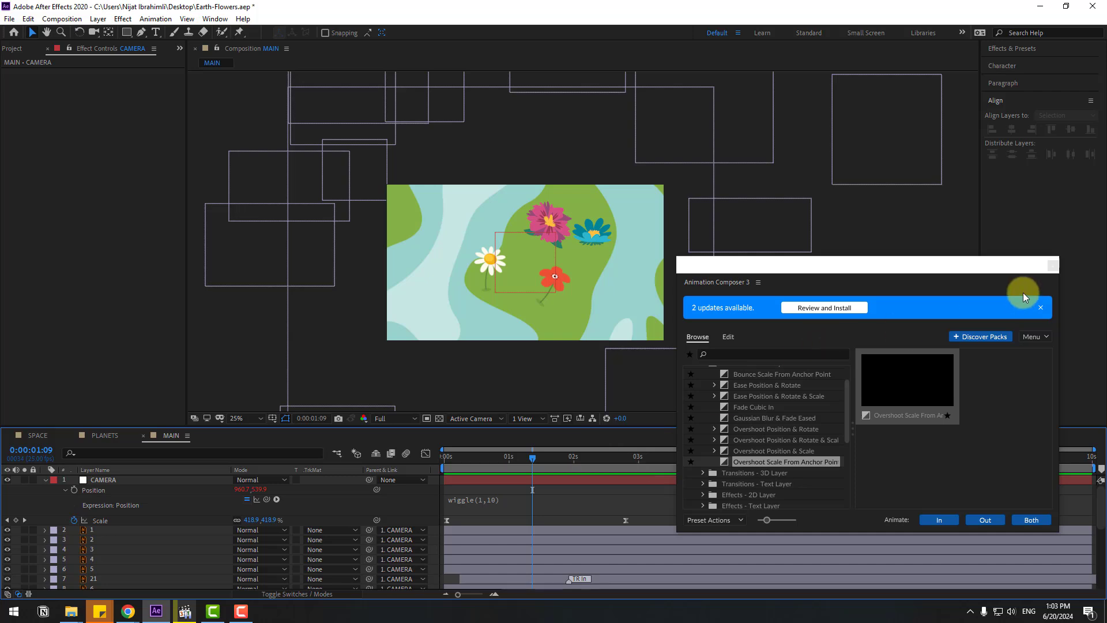
- Close the Animation Composer panel and move the time to 2 seconds 14 frames
click(1053, 265)
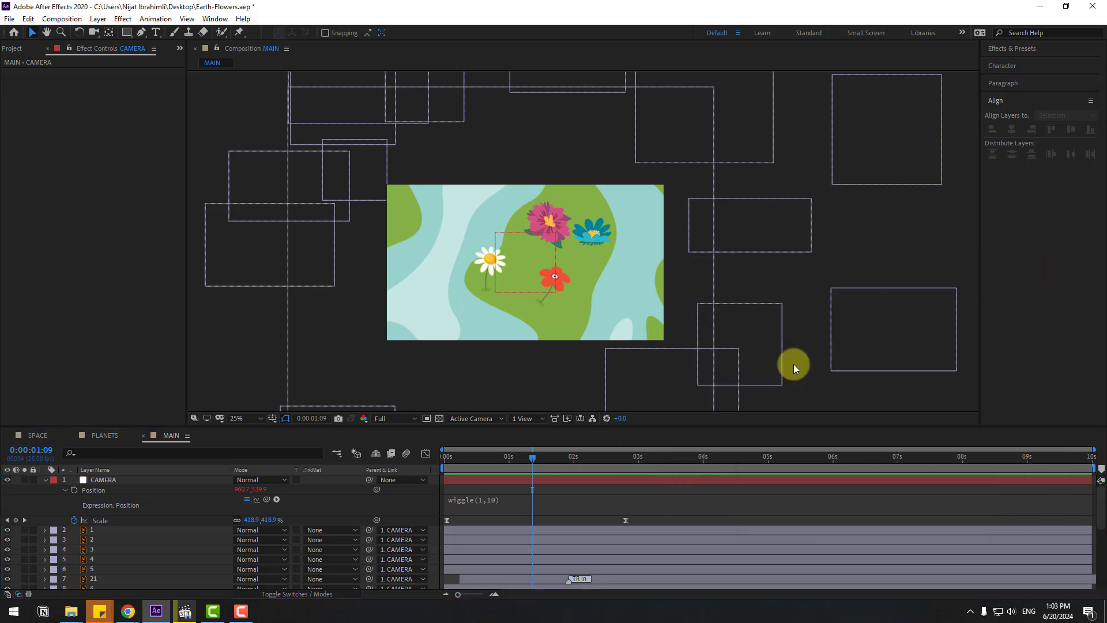
key(Home)
drag(459, 460, 610, 456)
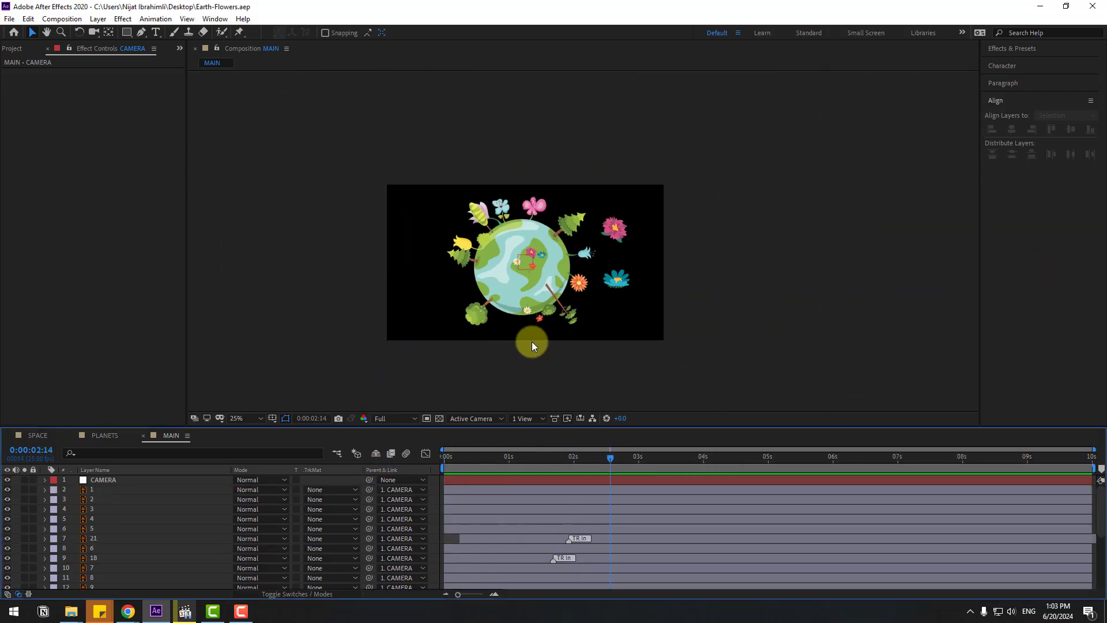
- Shrink tree layer 8 to 67% scale
scroll(531, 341, up, 4)
click(538, 186)
drag(547, 187, 720, 196)
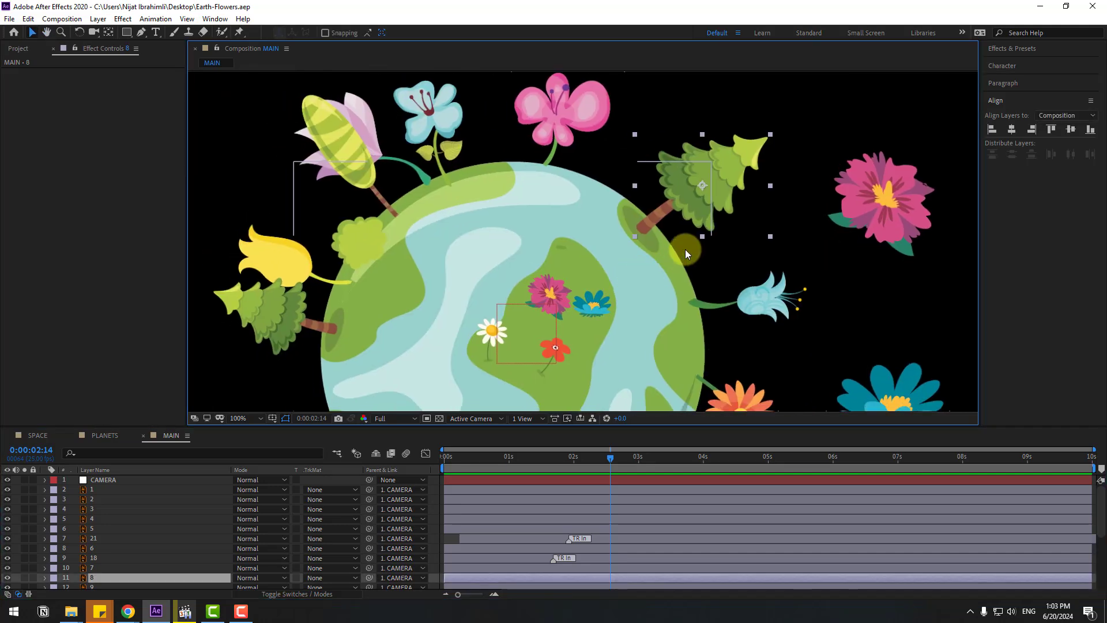
key(s)
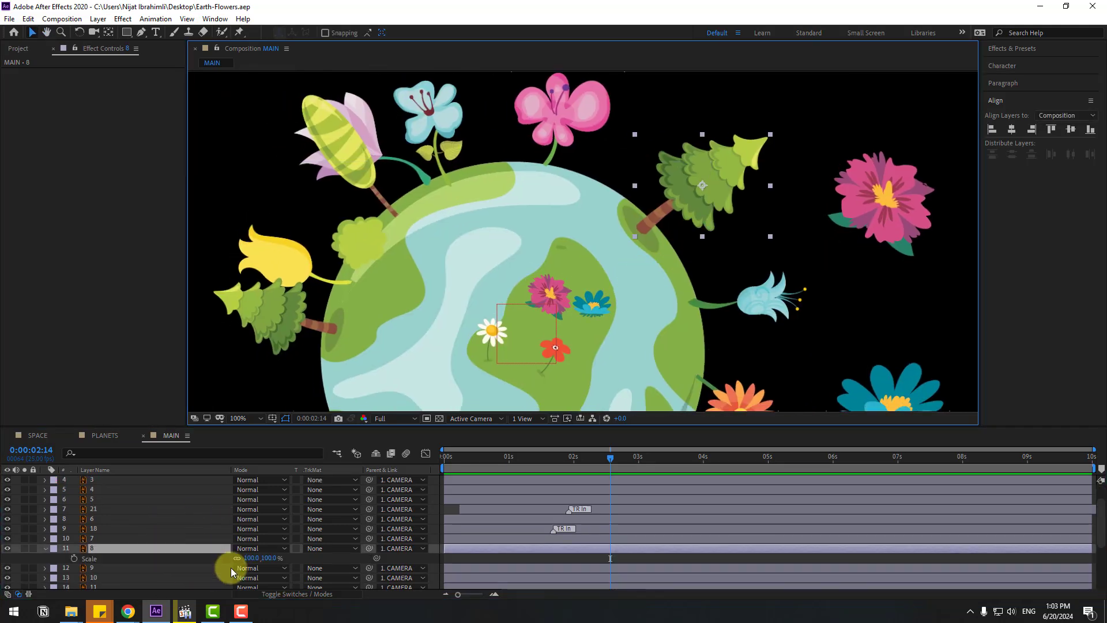
drag(249, 562, 219, 556)
- Move the tree's anchor point to its trunk base and nudge it onto the globe edge
click(669, 196)
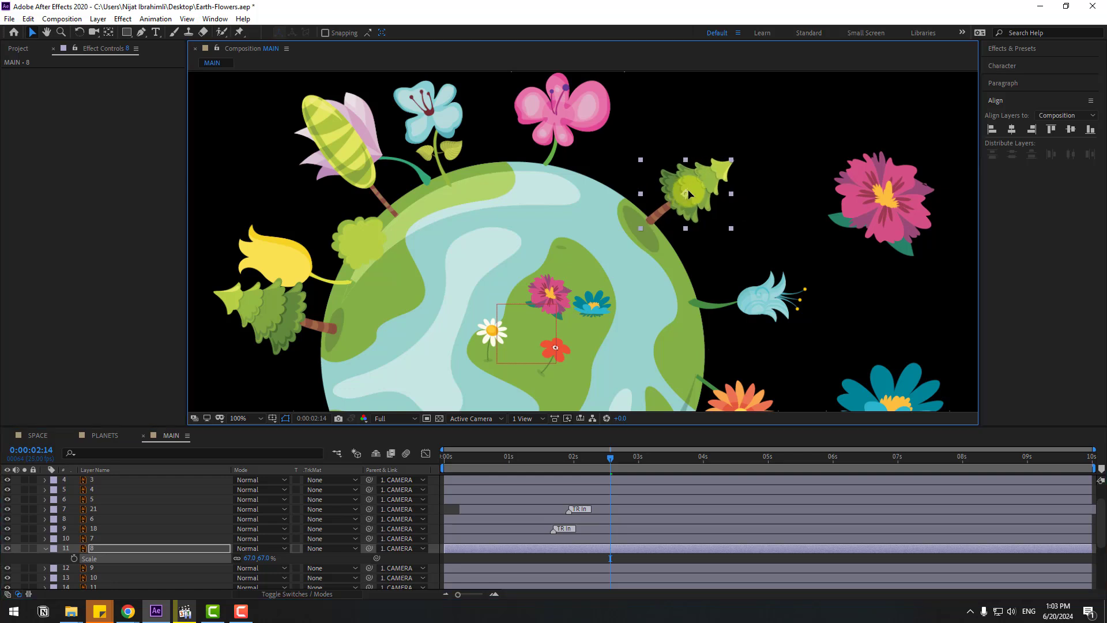
click(108, 32)
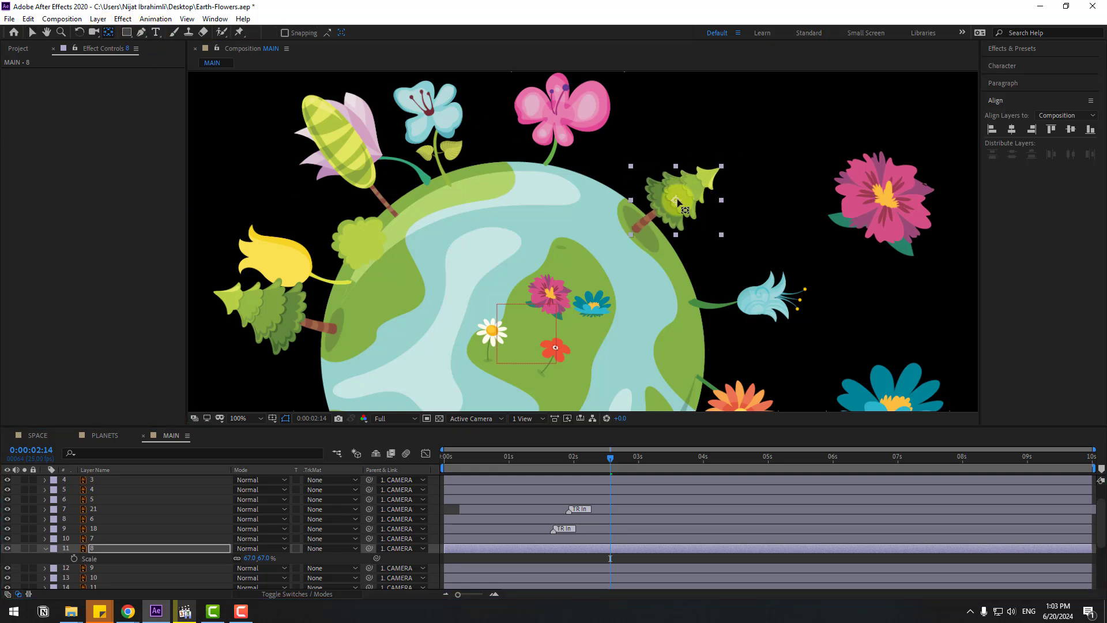
drag(676, 200, 672, 205)
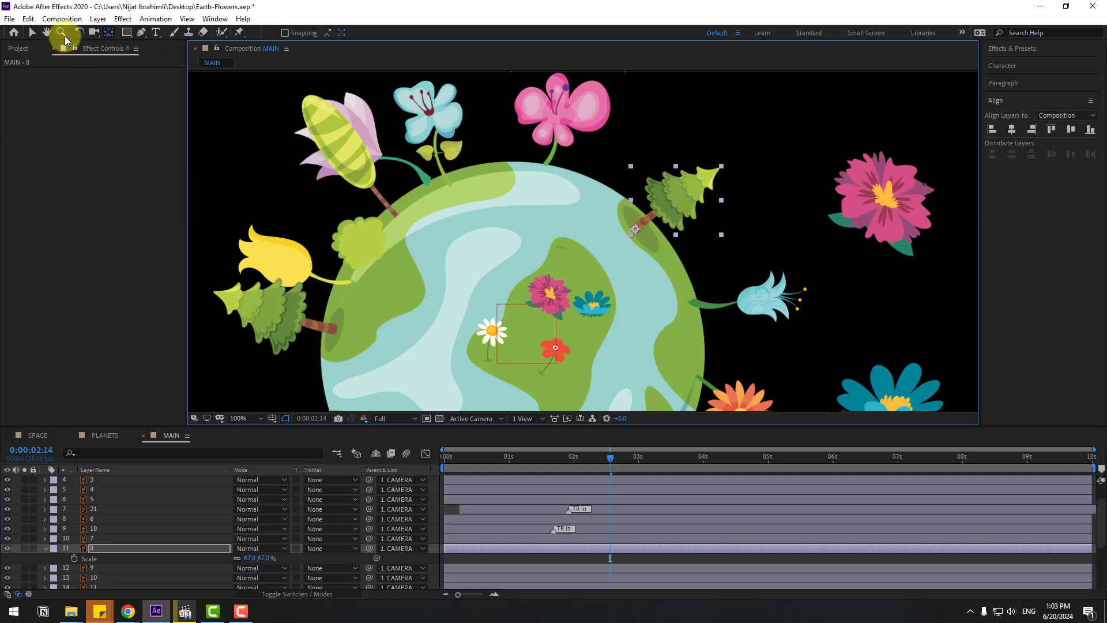
click(34, 33)
drag(669, 216, 675, 215)
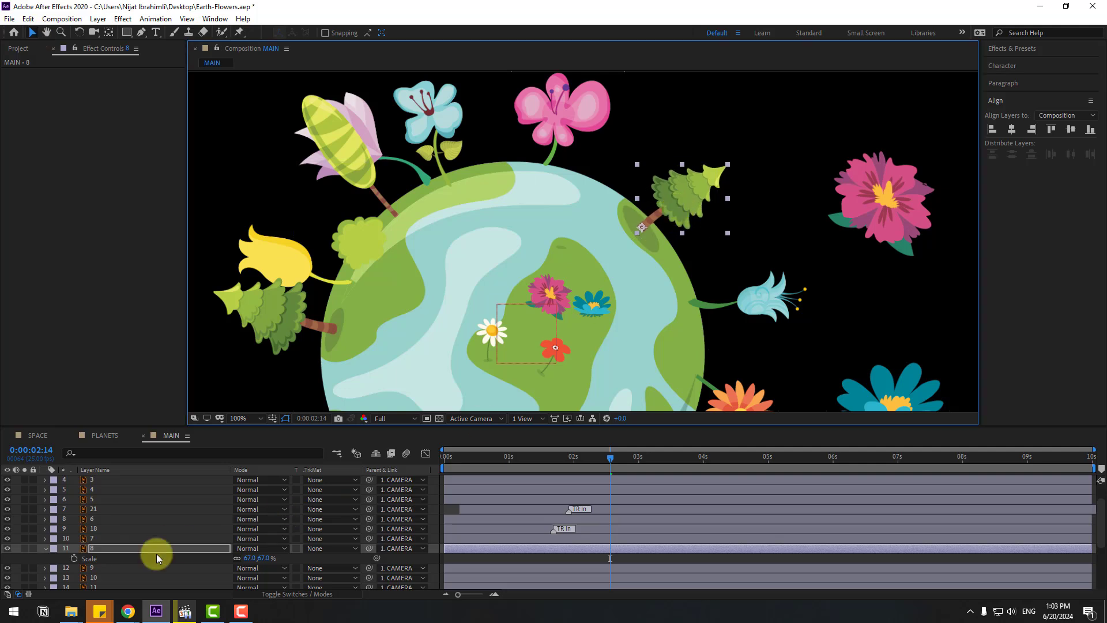
- Give tree layer 8's Rotation a wiggle expression, preview the sway, then collapse its properties
click(202, 553)
key(r)
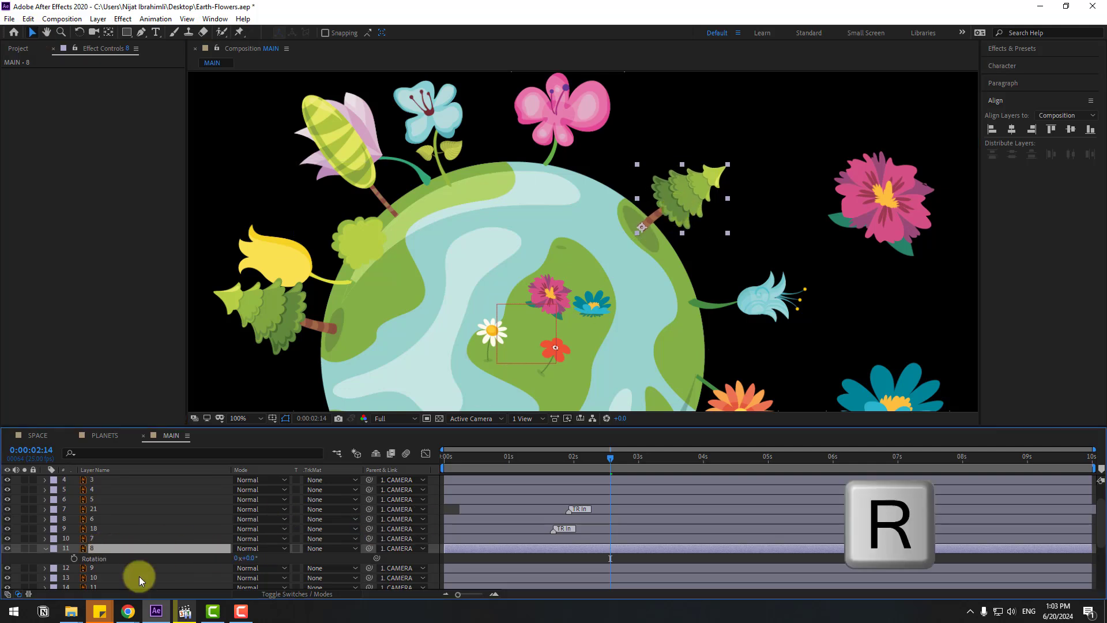
alt+click(75, 559)
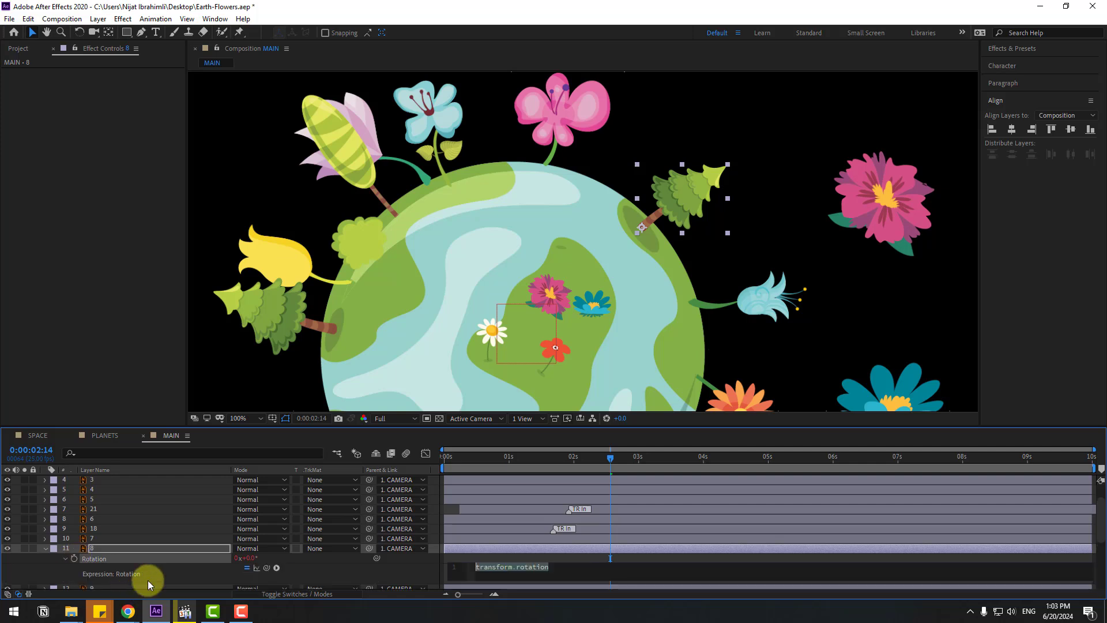
text(wiggle(1,7)
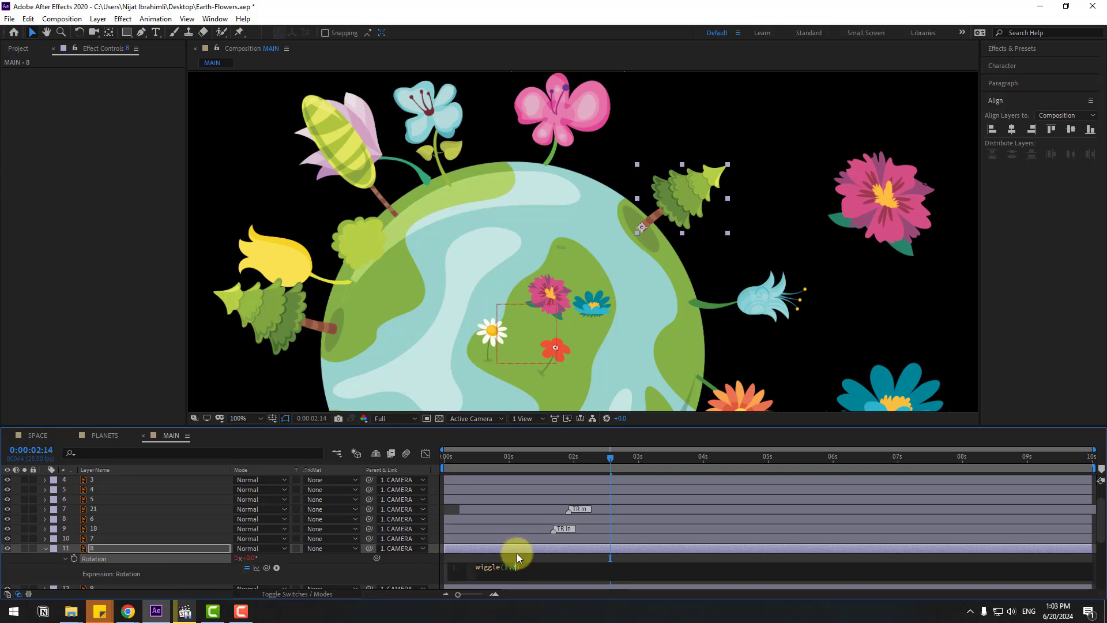
click(515, 555)
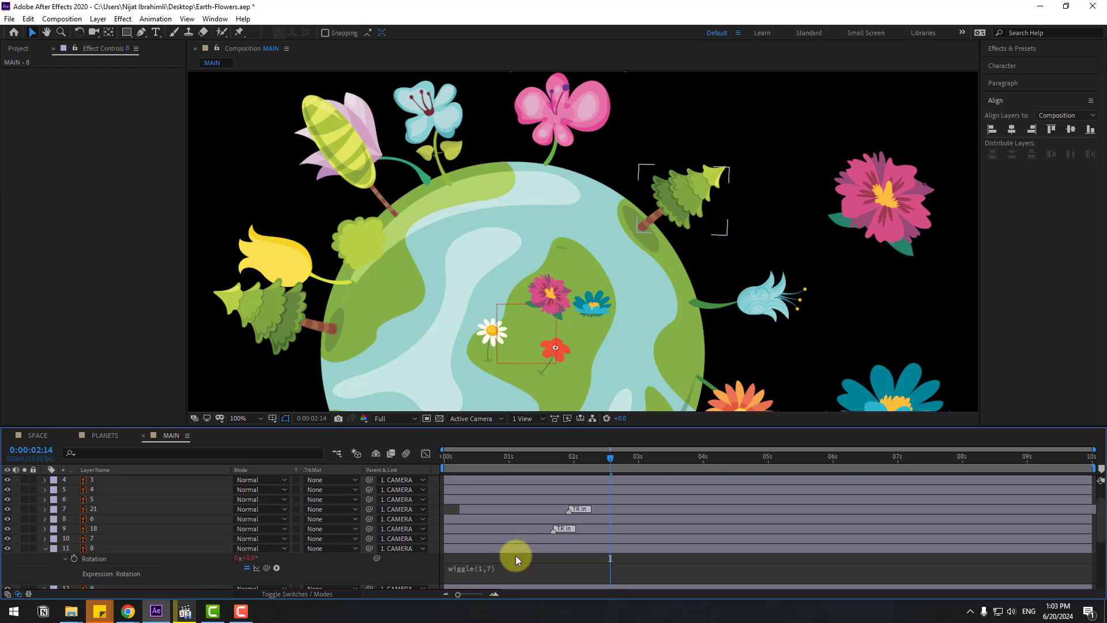
key(space)
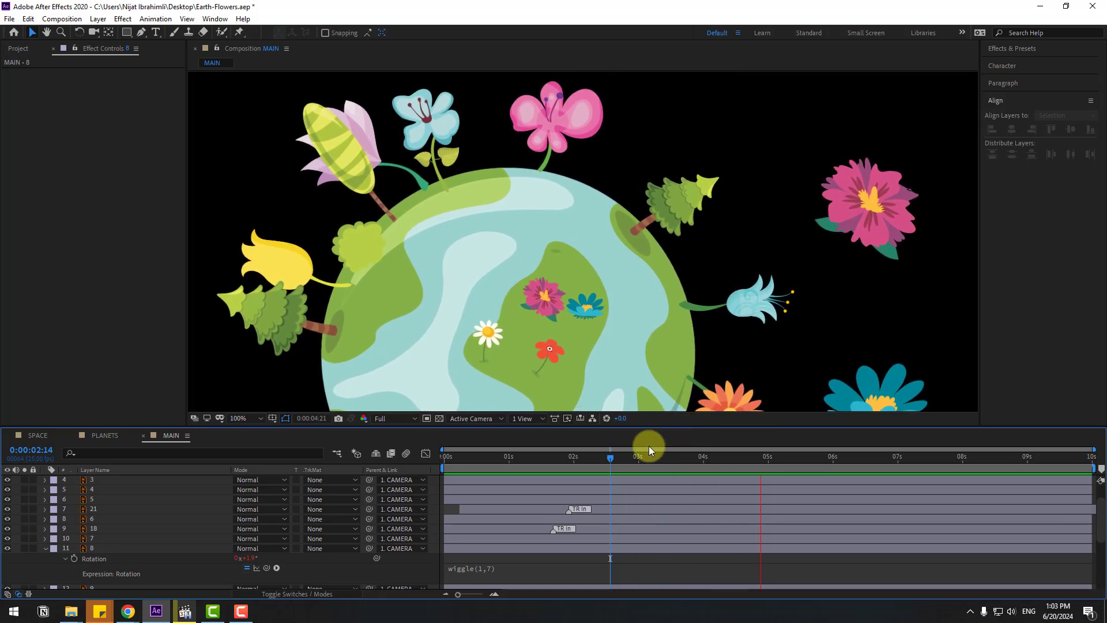
click(561, 459)
click(505, 570)
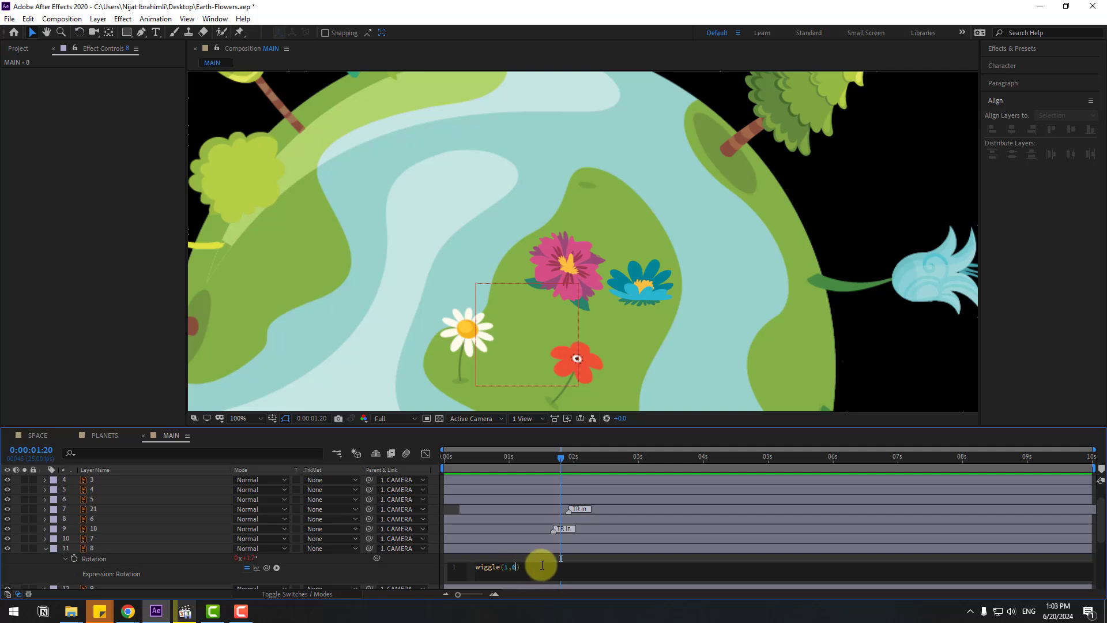
drag(537, 569, 456, 567)
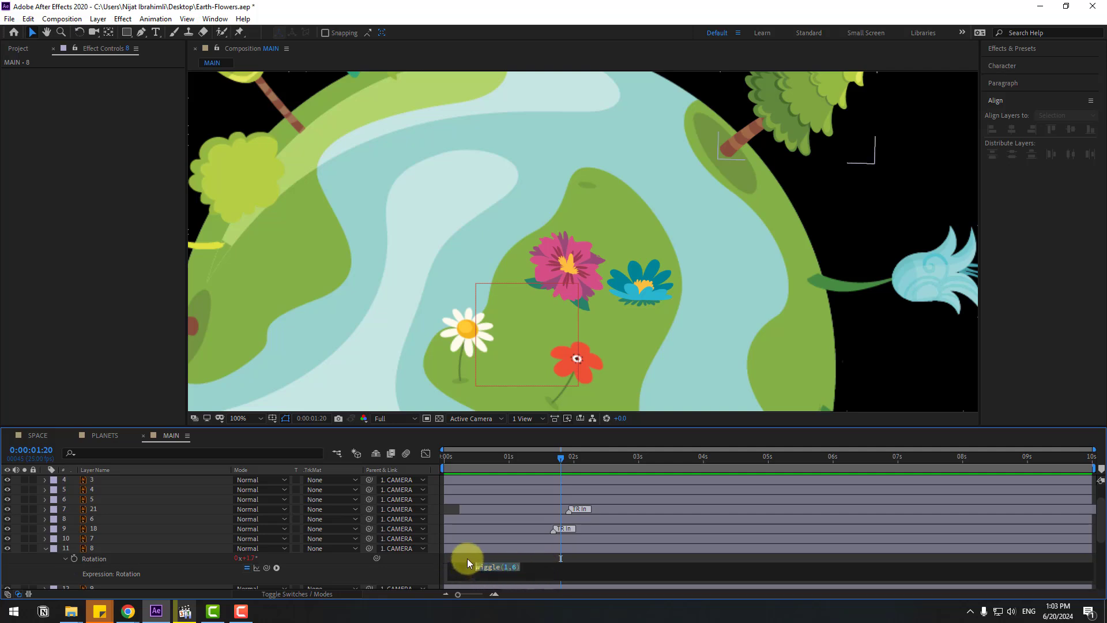
click(45, 548)
drag(553, 452, 637, 461)
- Select blue flower layer 11 and open the Anchor Point Mover panel
click(697, 236)
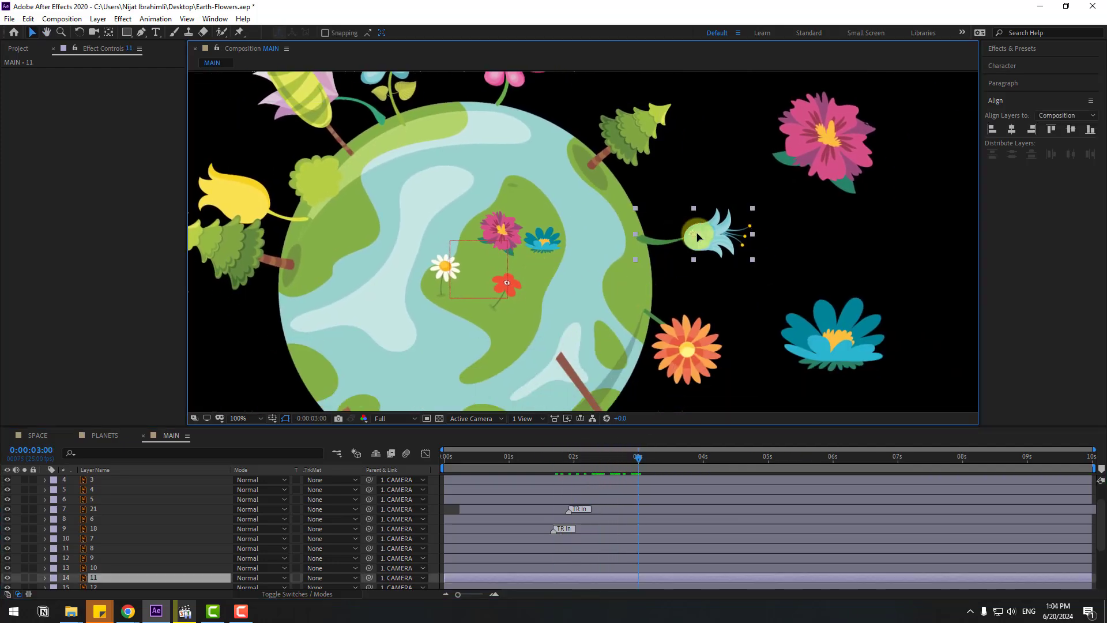
click(215, 19)
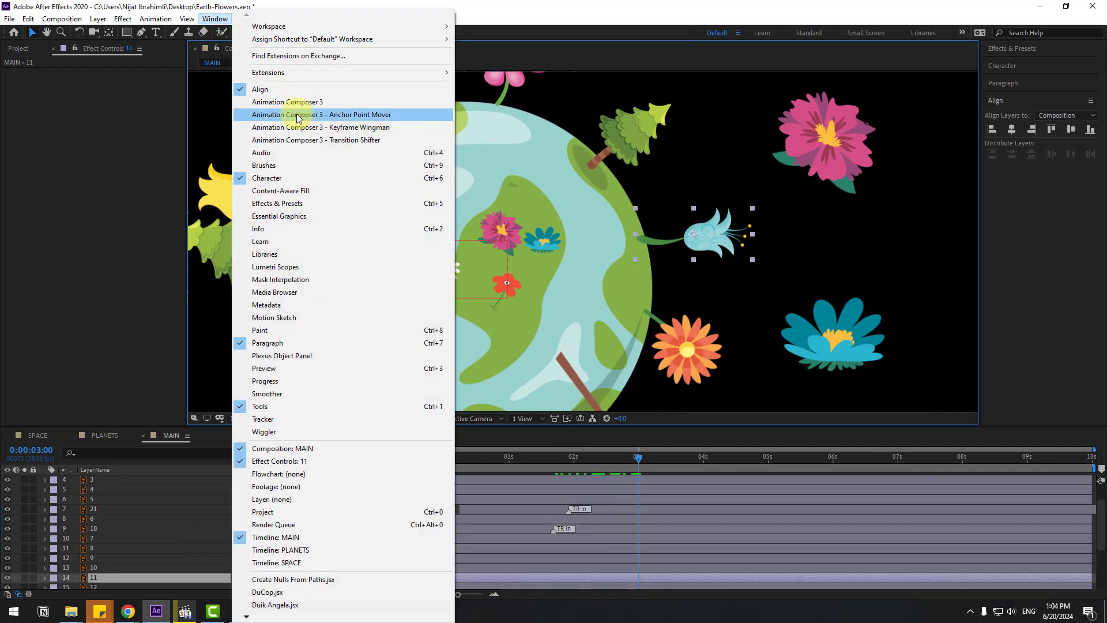
click(355, 115)
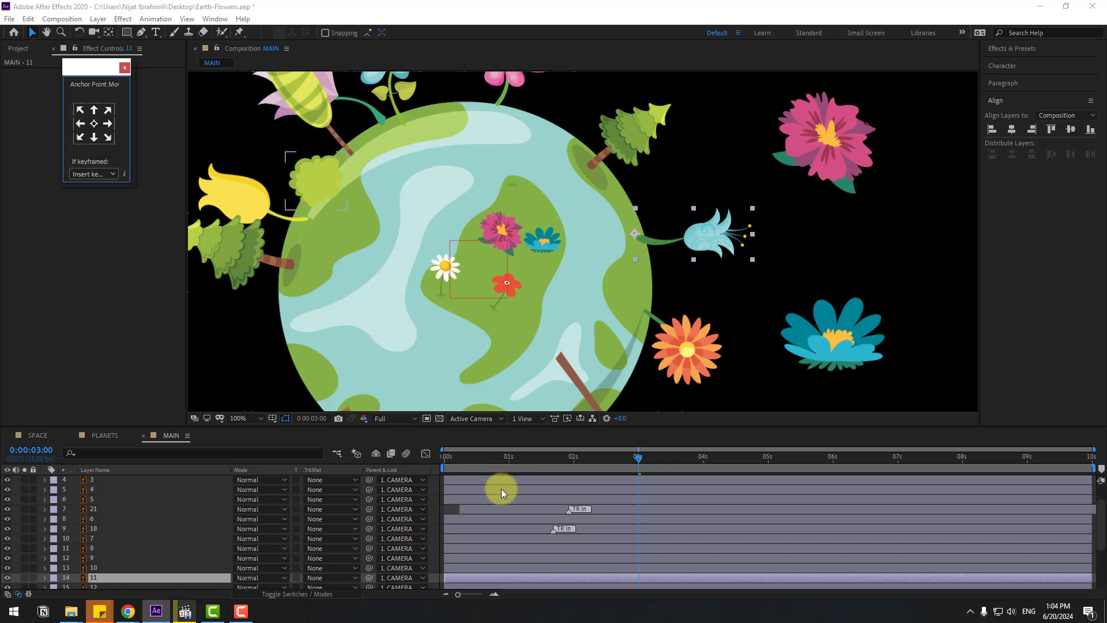
- Give the blue flower a wiggle(1,6) rotation expression and shrink it to 50%
scroll(499, 502, down, 3)
key(r)
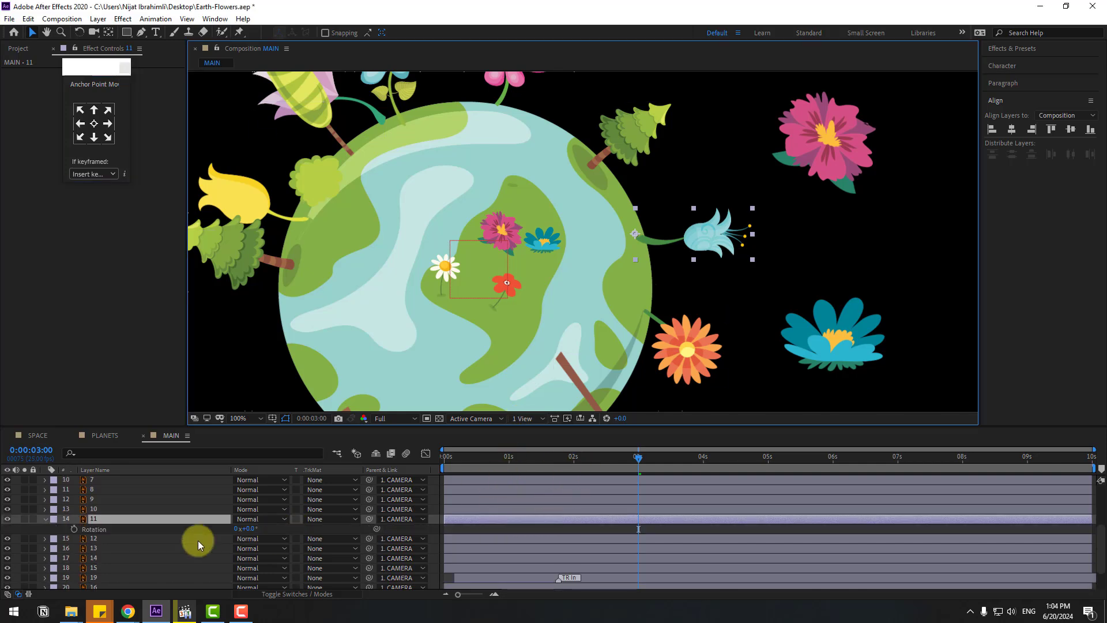
alt+click(75, 529)
text(wiggle(1,6))
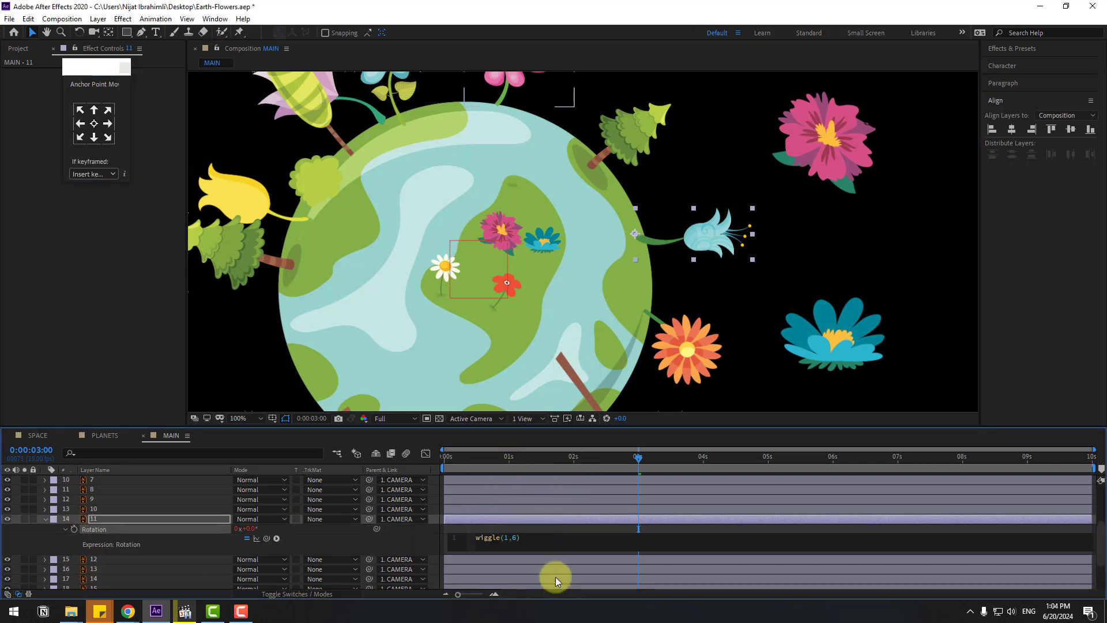
drag(532, 466, 702, 460)
click(116, 508)
click(113, 518)
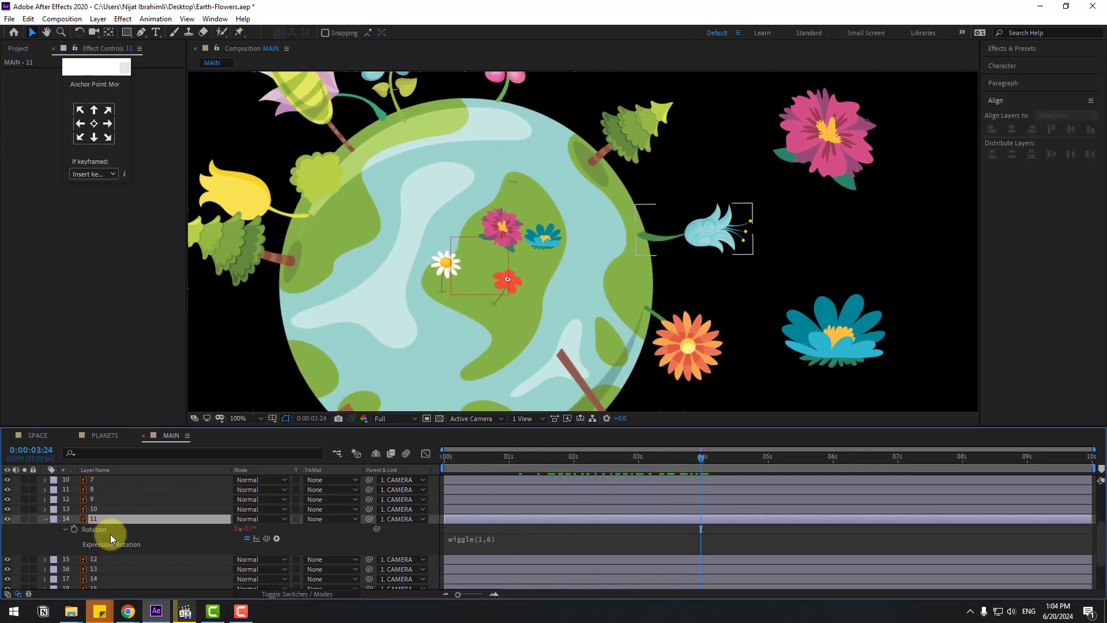
key(s)
drag(249, 527, 219, 528)
- Move the orange flower's anchor point to its bottom-left corner
scroll(596, 297, down, 3)
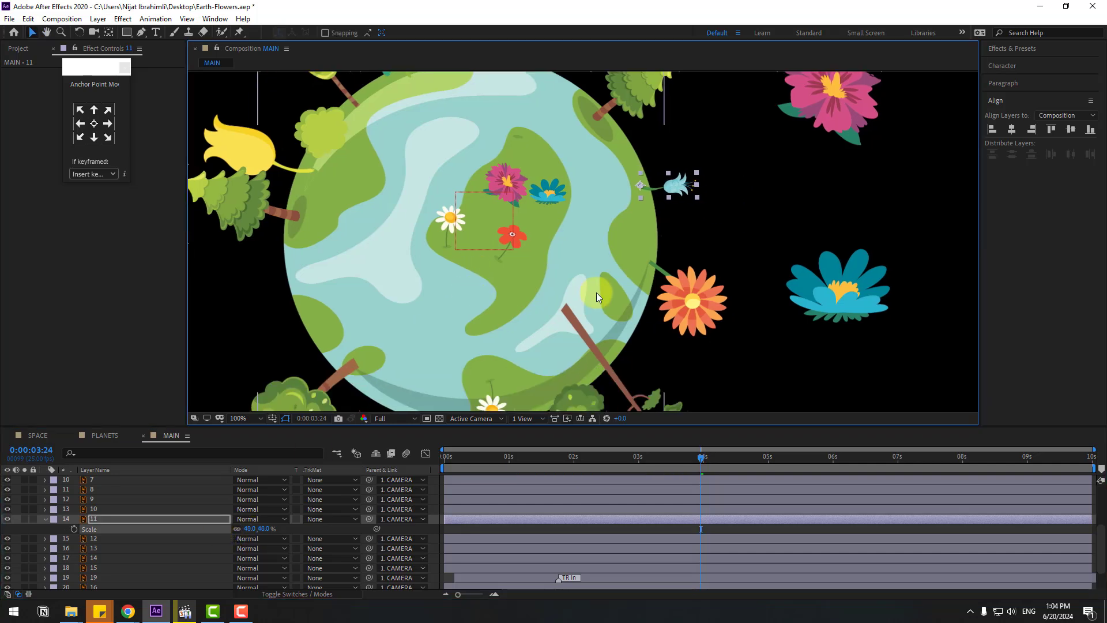
click(694, 298)
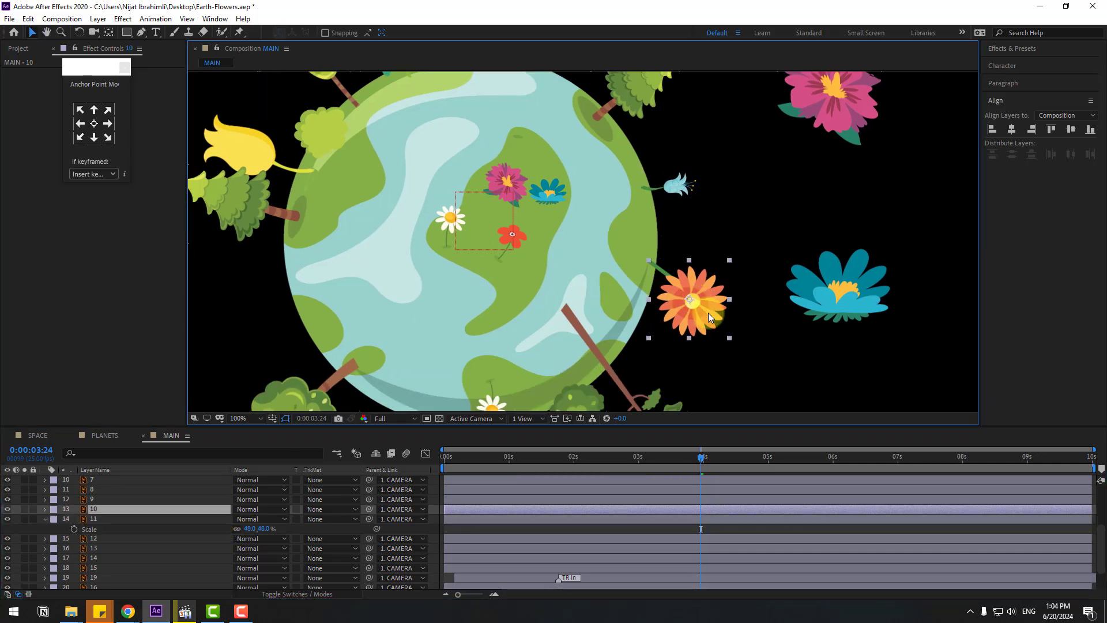
click(79, 125)
click(80, 138)
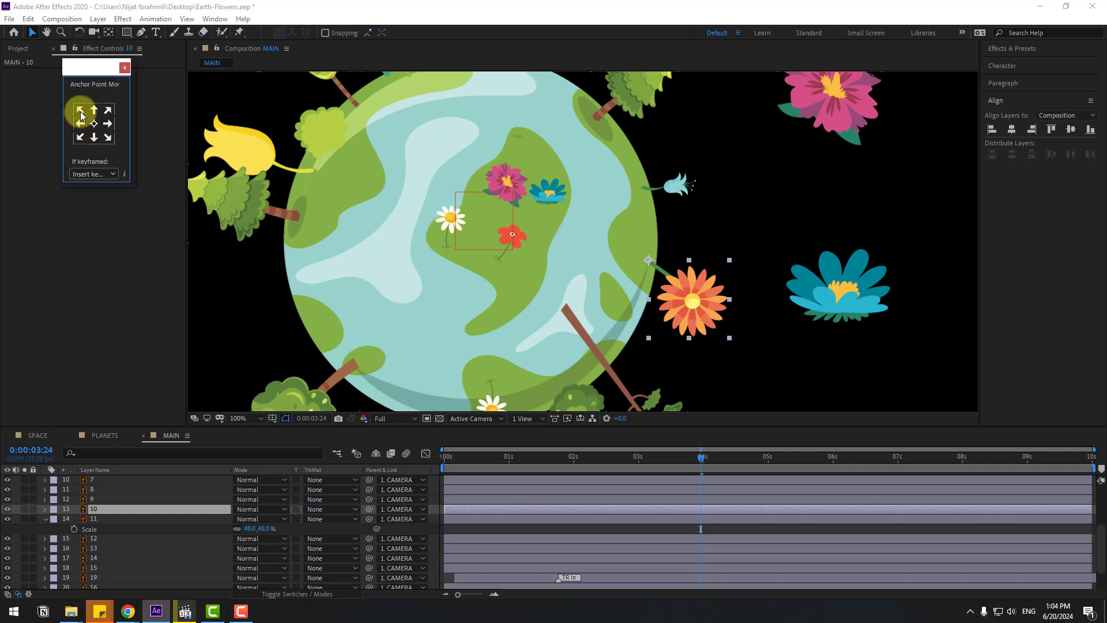
- Add a wiggle(1,6) rotation expression to the orange flower and shrink it to 37%
key(r)
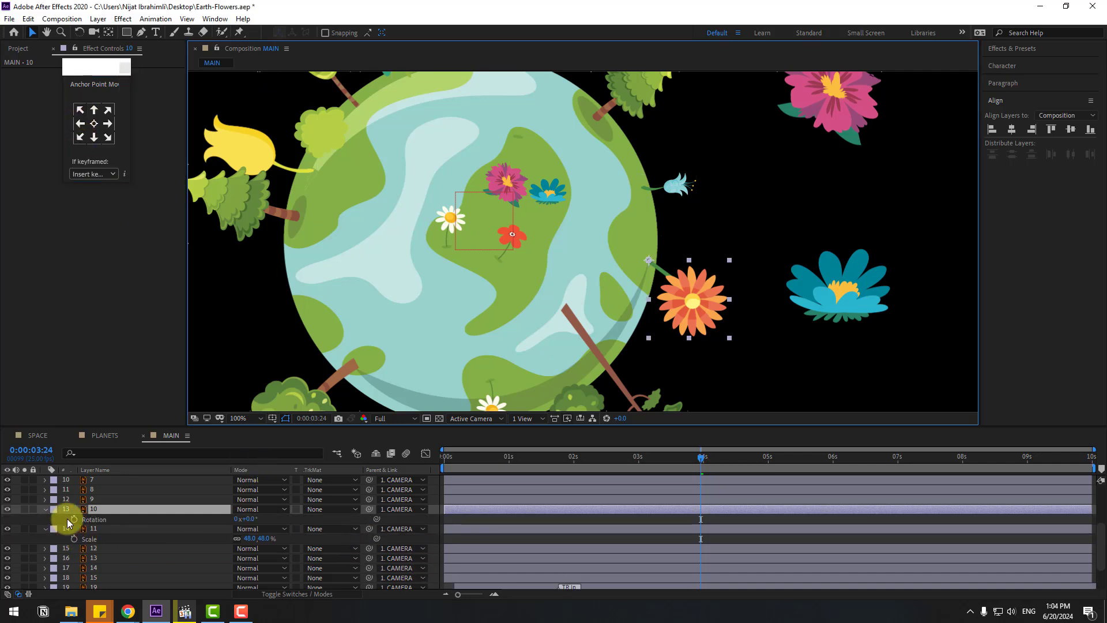
alt+click(74, 519)
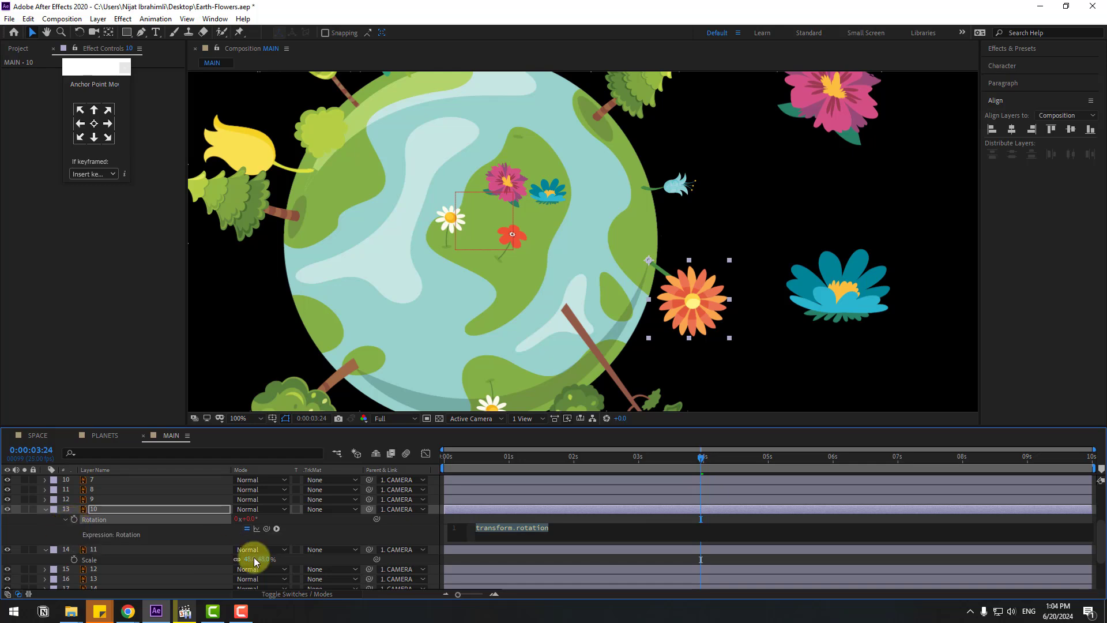
text(wiggle(1,0))
click(508, 517)
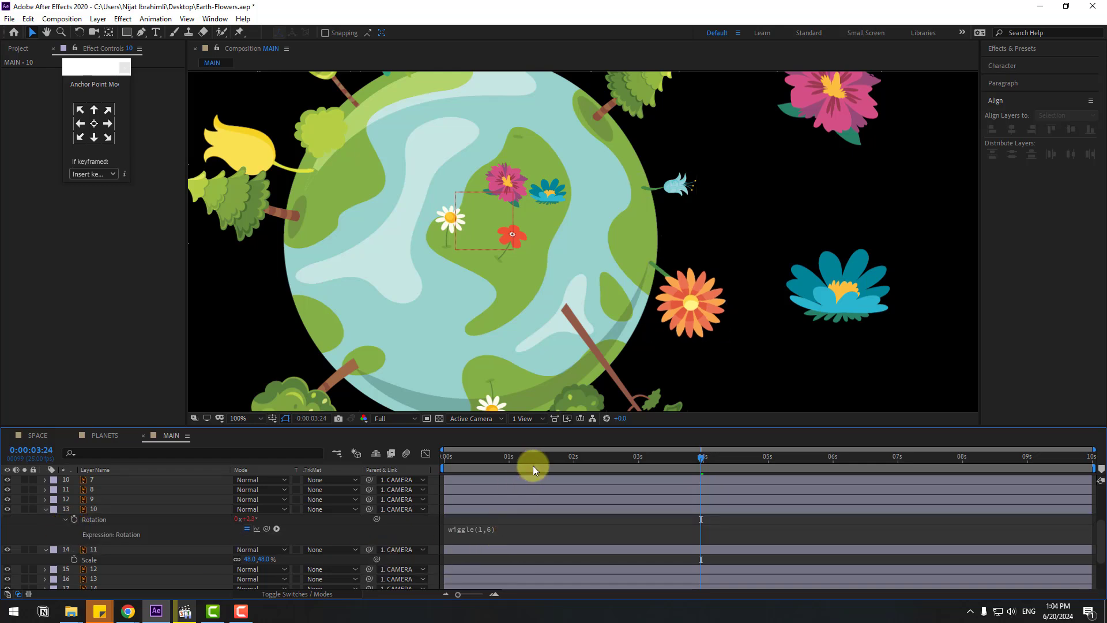
drag(533, 466, 697, 458)
click(690, 314)
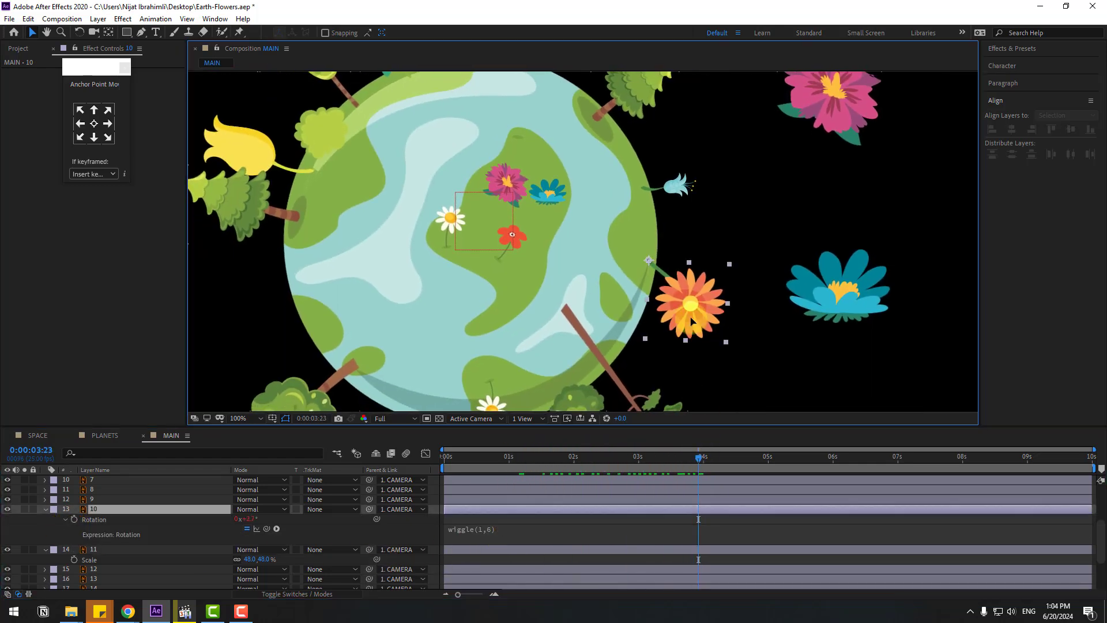
key(s)
drag(249, 518, 214, 519)
- Select the pink lotus and scrub forward until the whole flower-covered planet shows
scroll(485, 332, down, 3)
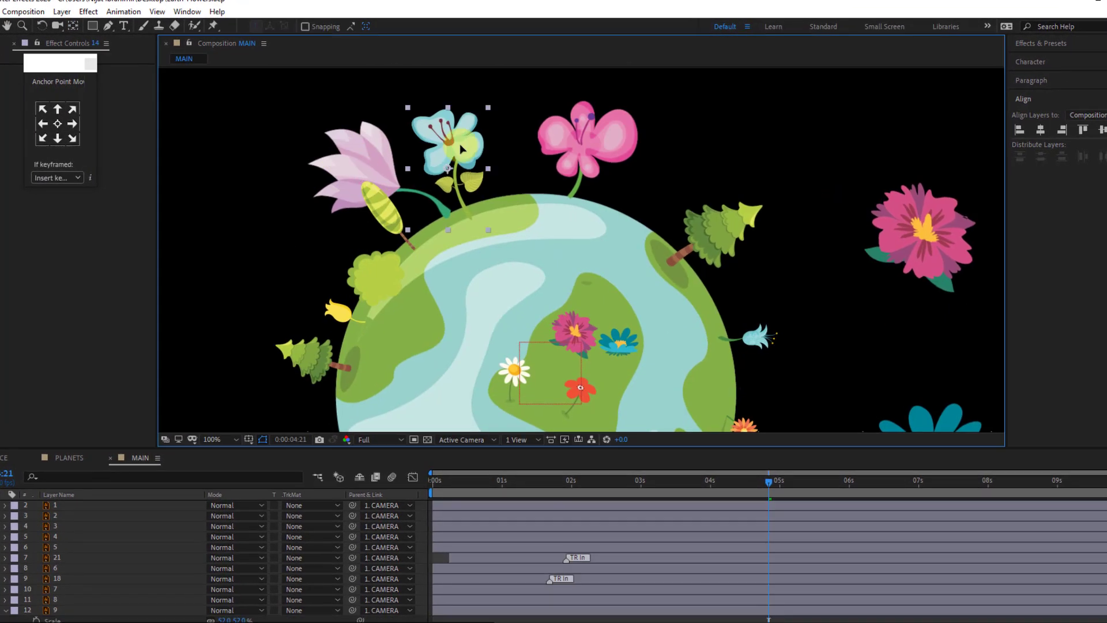
click(544, 330)
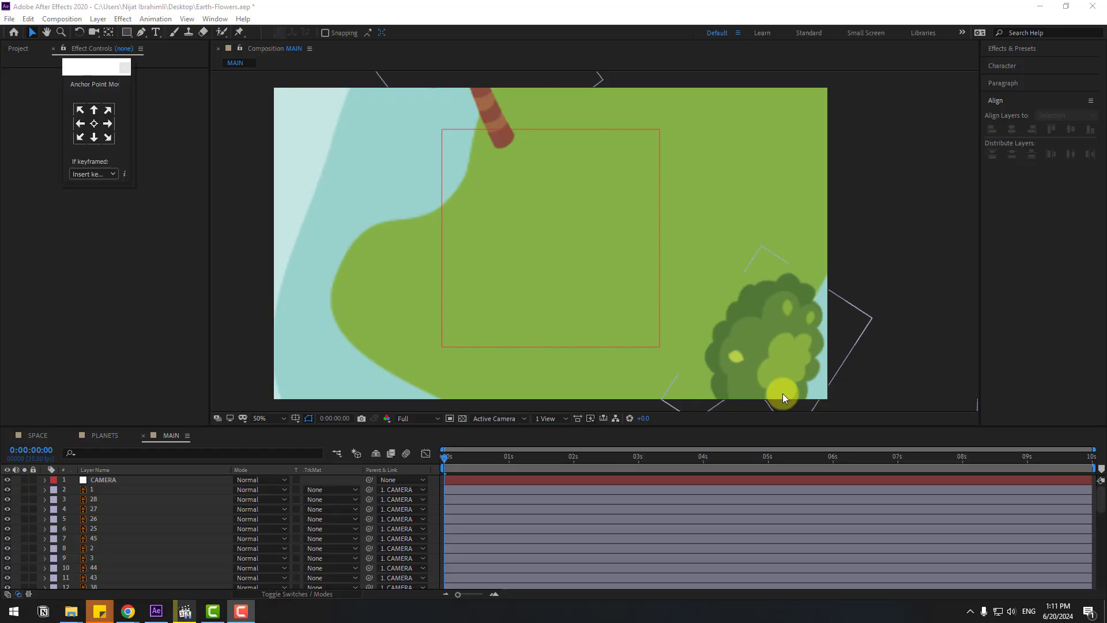
drag(444, 461, 696, 436)
- Add a new Null Object layer and centre it horizontally and vertically in the composition
click(95, 482)
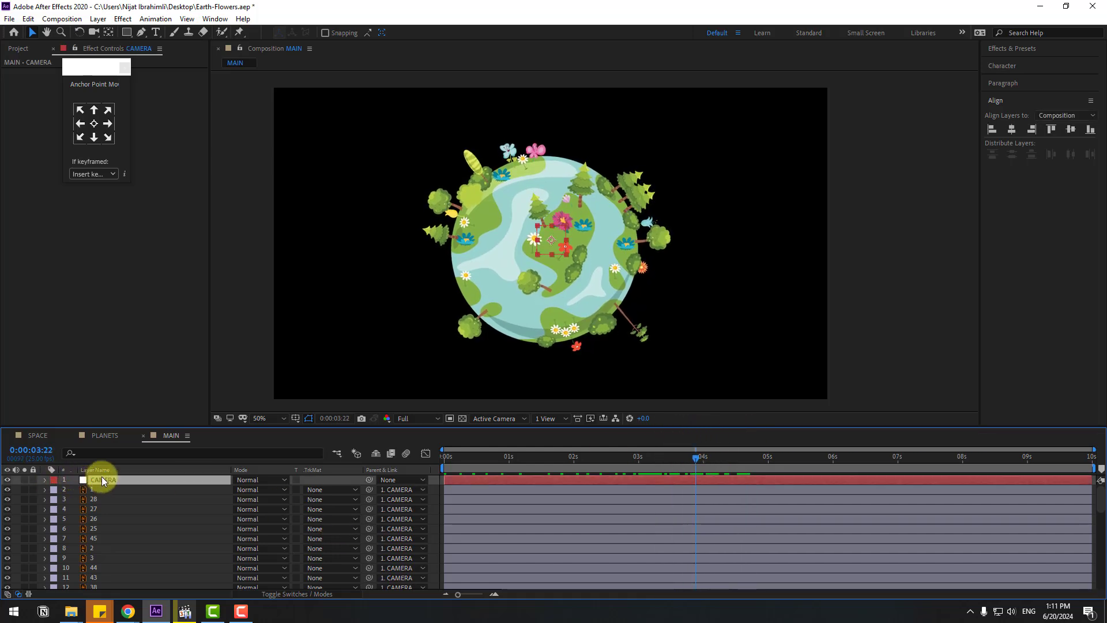
click(98, 19)
mouse_move(173, 31)
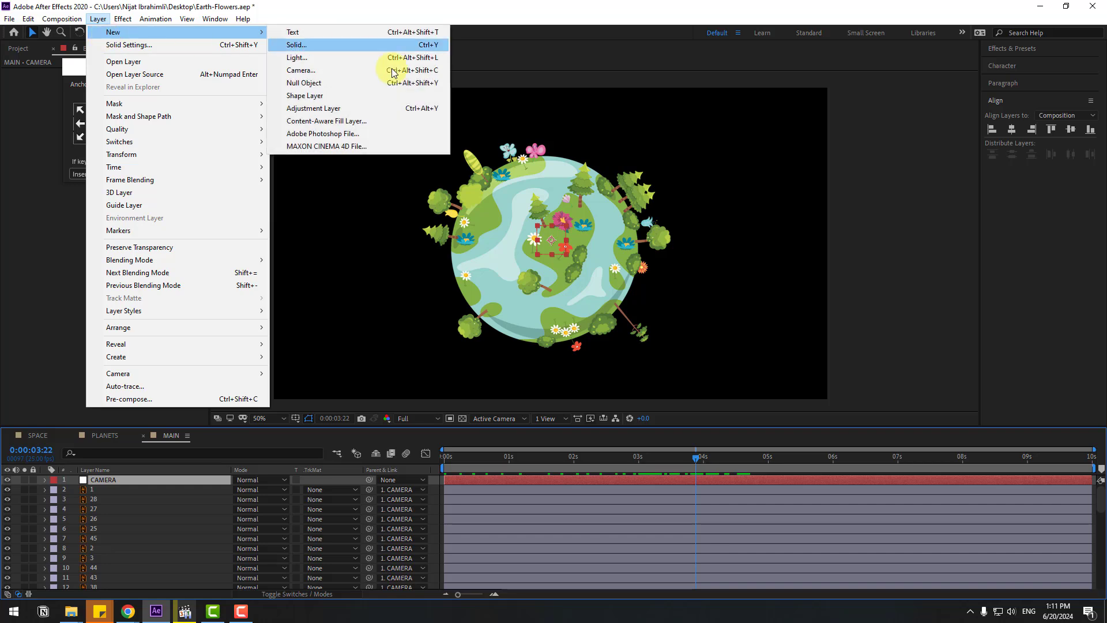
click(347, 84)
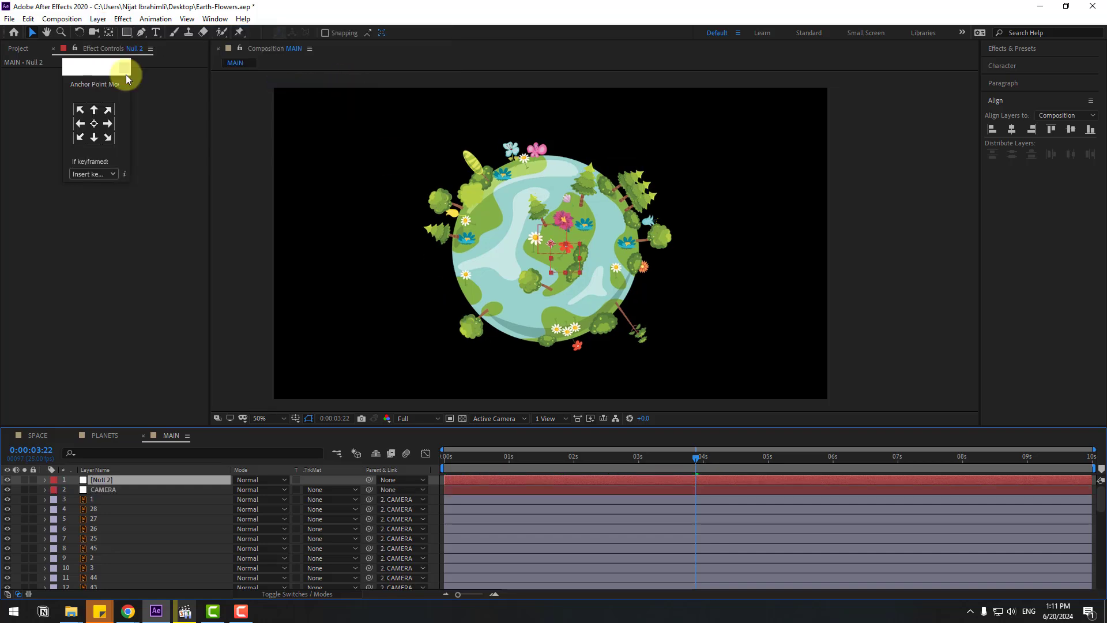
click(111, 35)
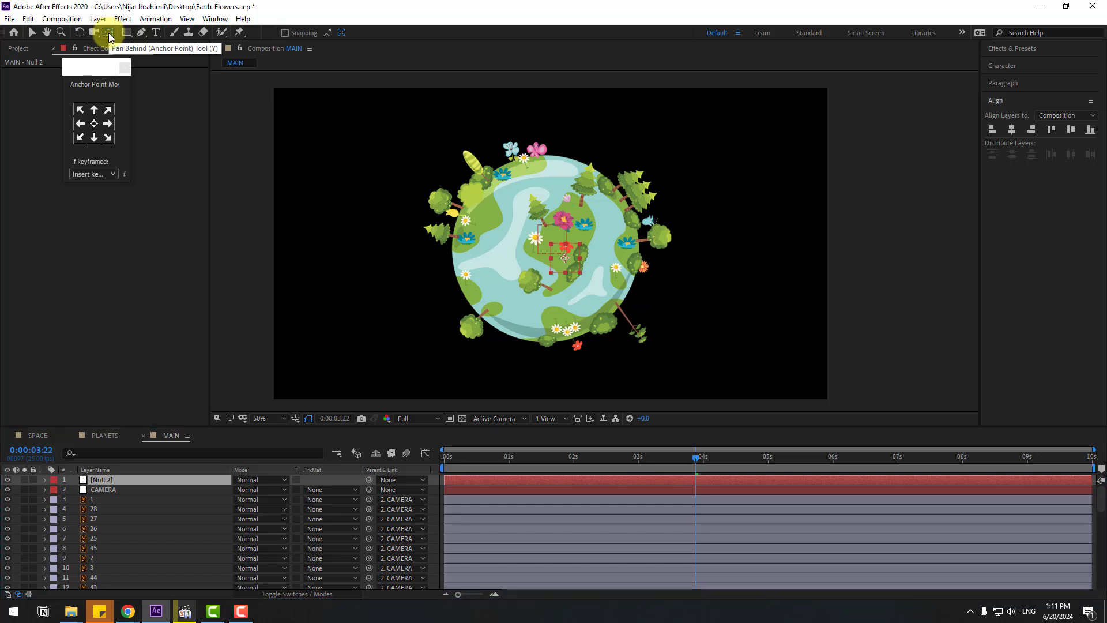
click(34, 35)
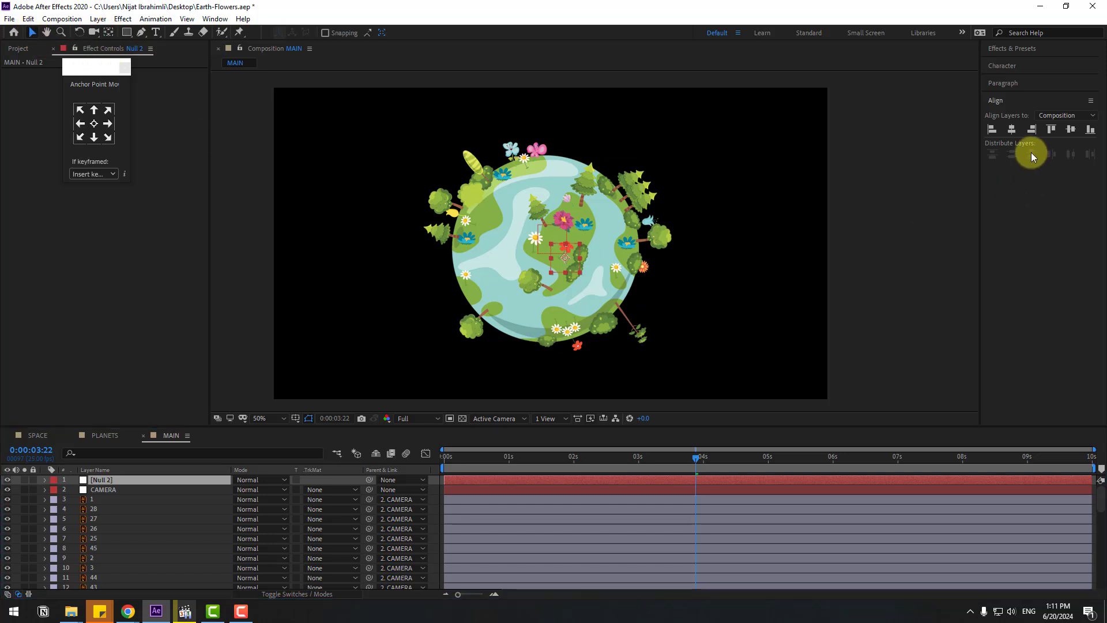
click(1011, 130)
click(1071, 136)
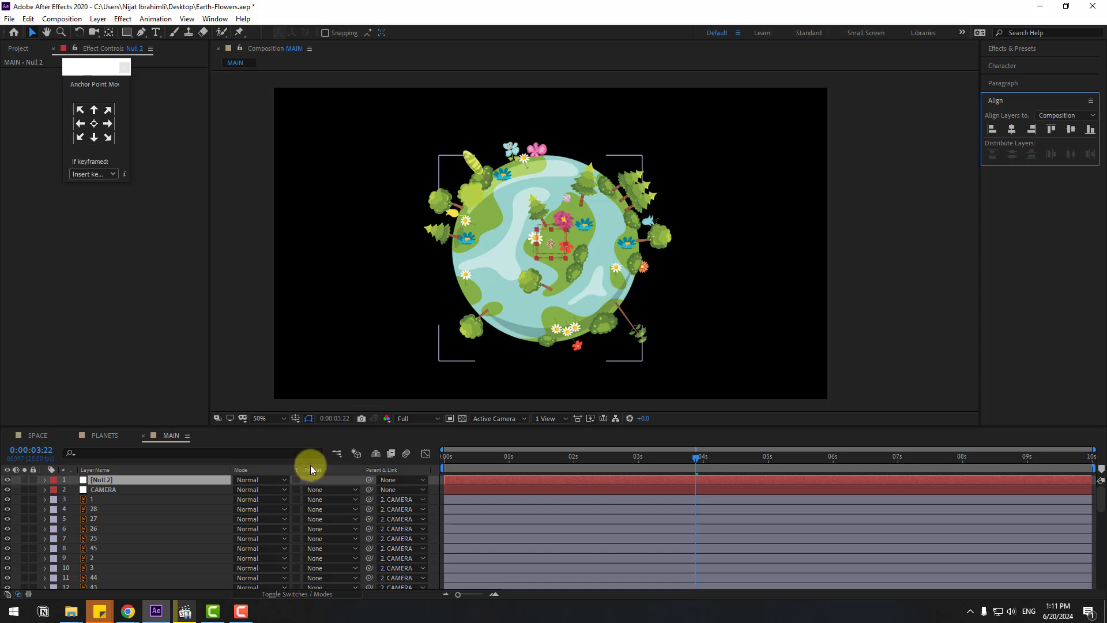
- Rename the null layer to ROTATION
click(104, 480)
key(Return)
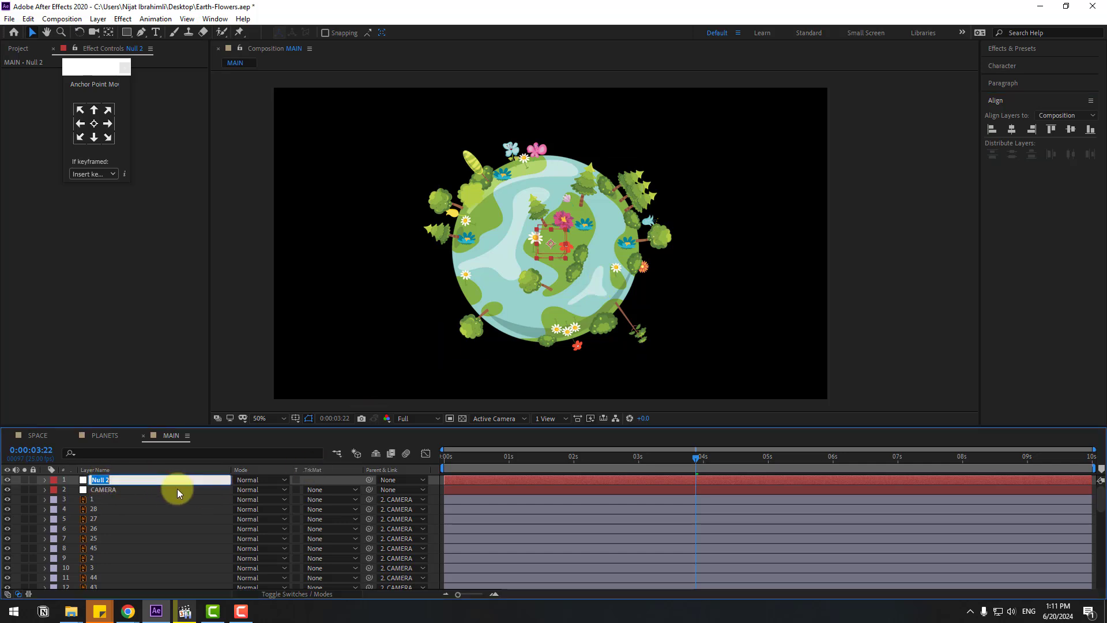
text(ROTATION)
key(Return)
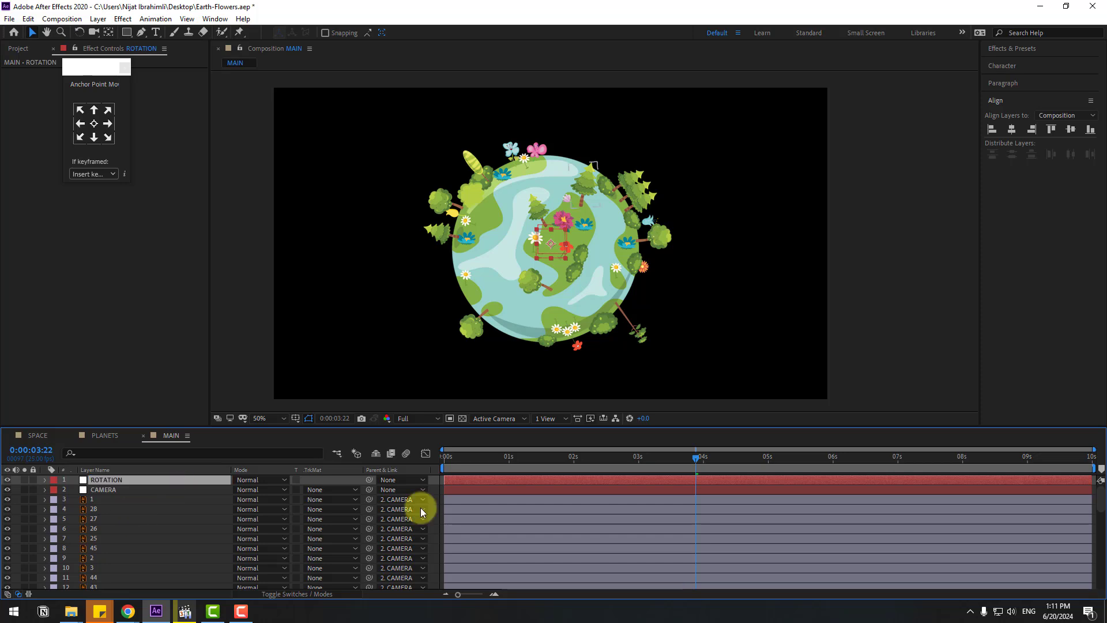
- Parent layers 3 through the last layer to the ROTATION null
drag(538, 465, 397, 467)
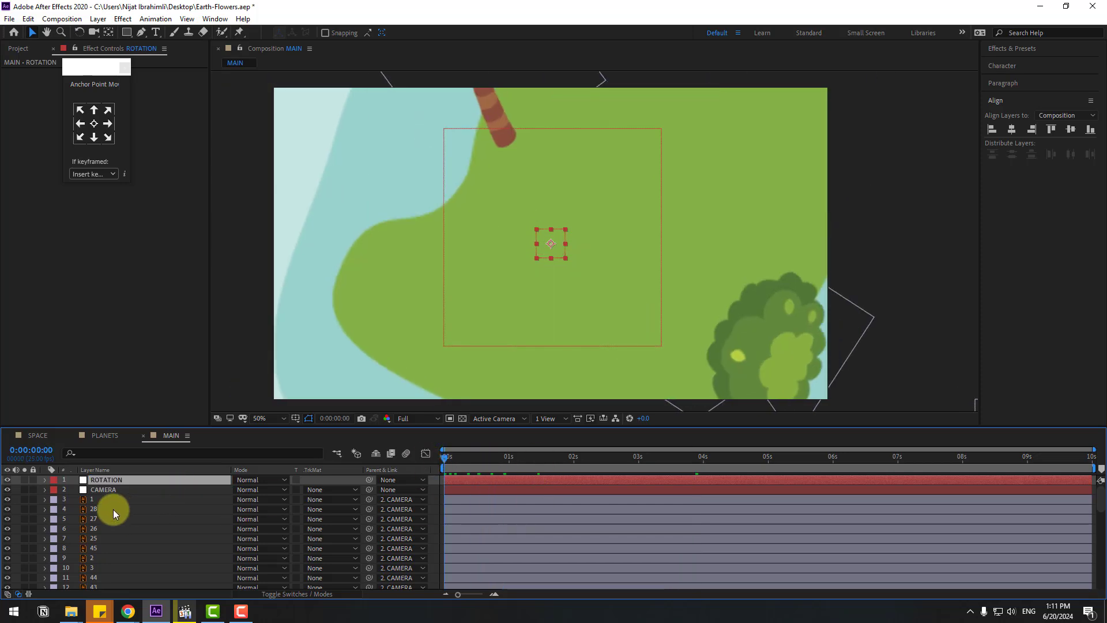
click(95, 500)
scroll(105, 551, down, 10)
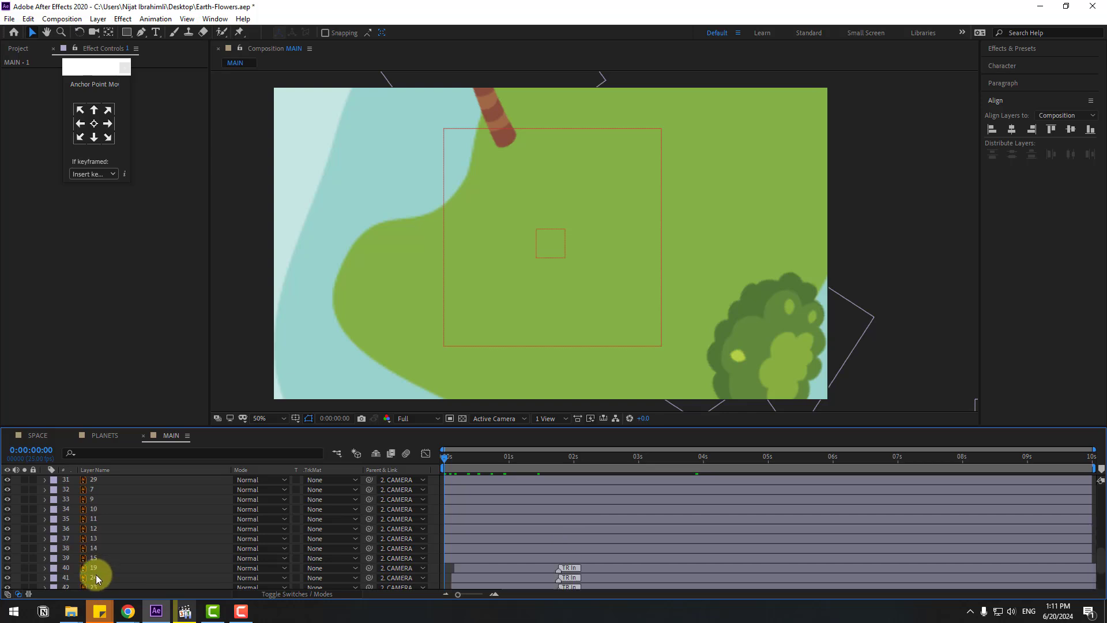
scroll(98, 581, down, 1)
shift+click(98, 579)
scroll(136, 529, up, 10)
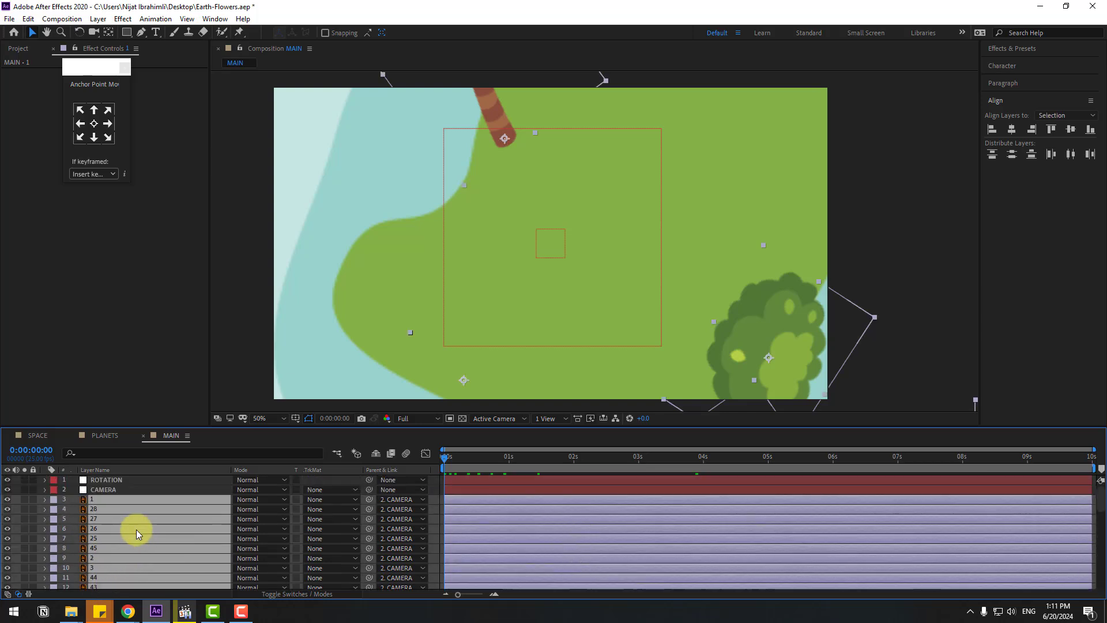
drag(369, 501, 117, 480)
- Parent ROTATION to the CAMERA layer and move to about 3 seconds
click(117, 480)
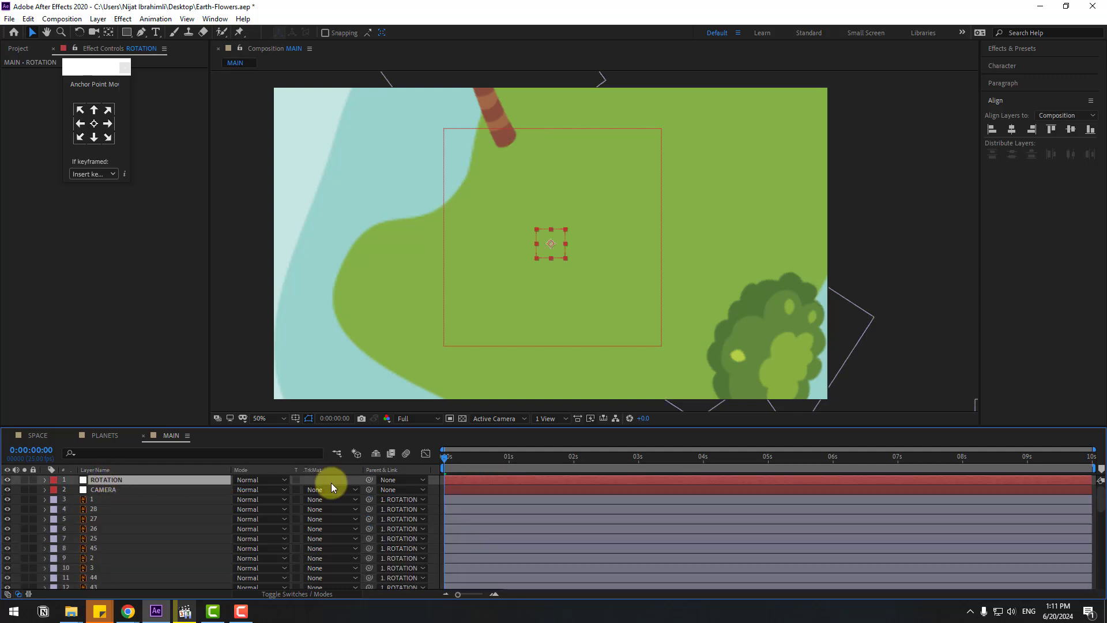
drag(370, 483, 98, 491)
drag(462, 462, 641, 458)
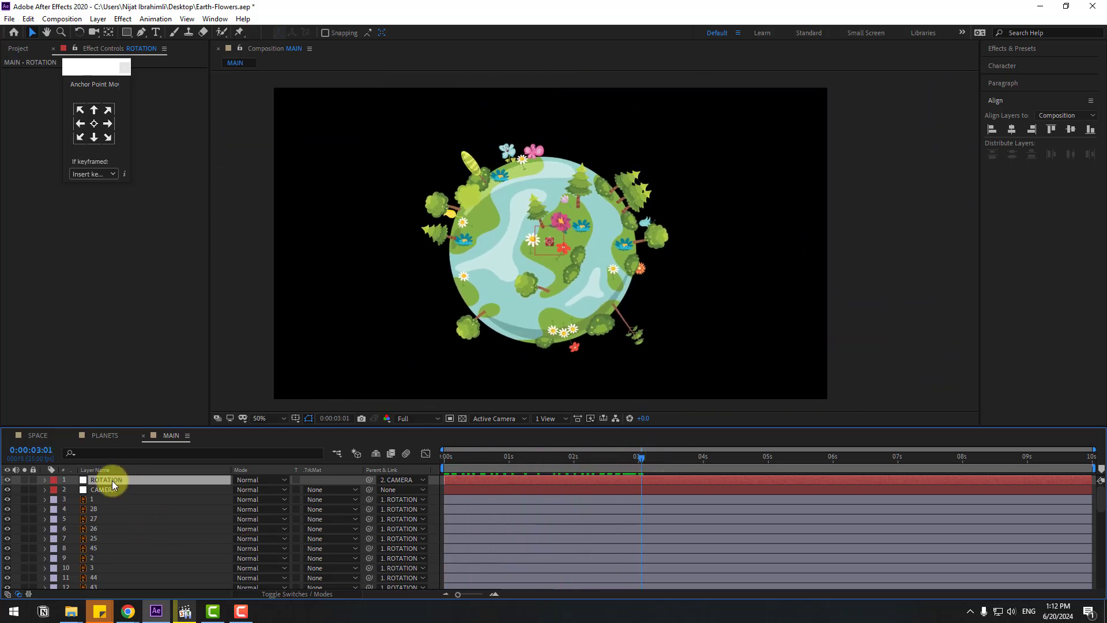
- Keyframe ROTATION's Rotation from 0° at the start to 25° at 0:00:09:24, then preview
key(r)
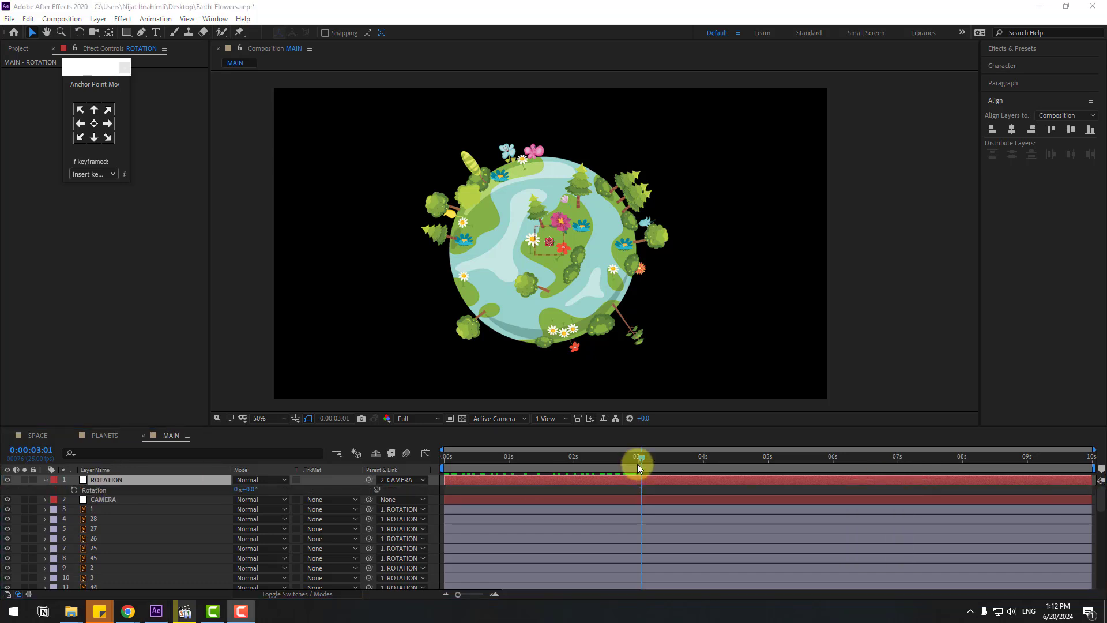
click(73, 489)
click(704, 456)
click(769, 462)
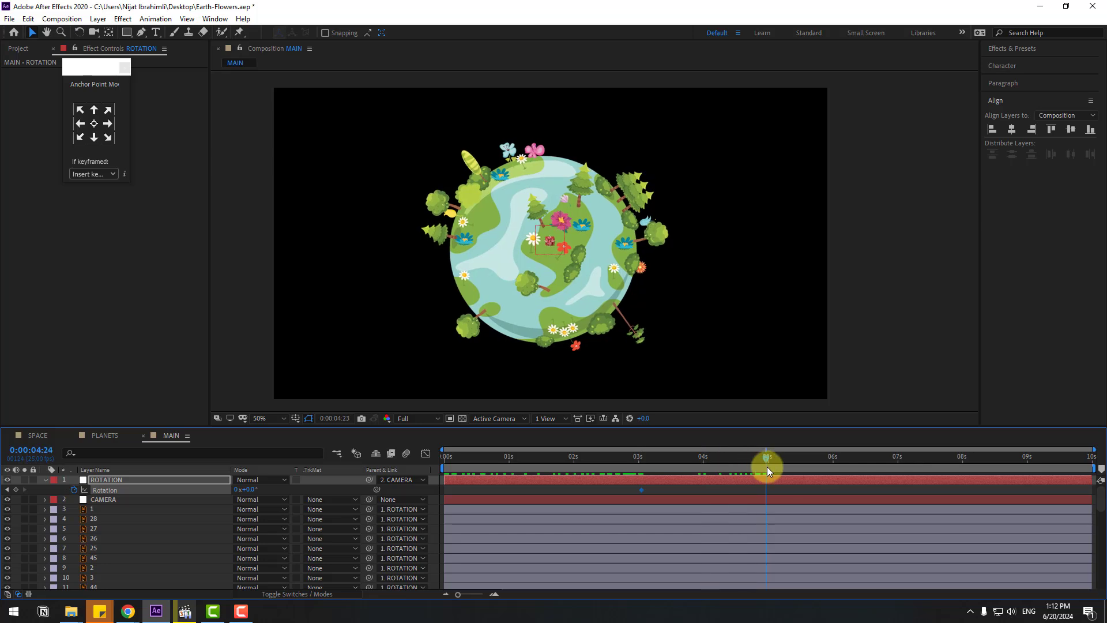
drag(247, 489, 374, 488)
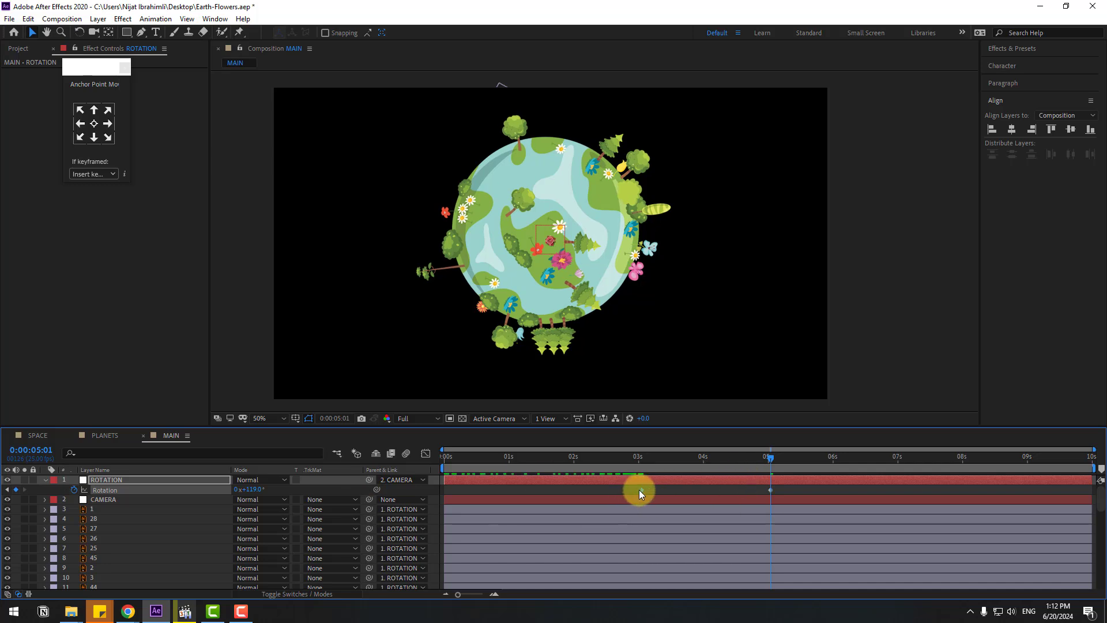
drag(639, 491, 444, 492)
drag(773, 492, 1090, 497)
click(1053, 494)
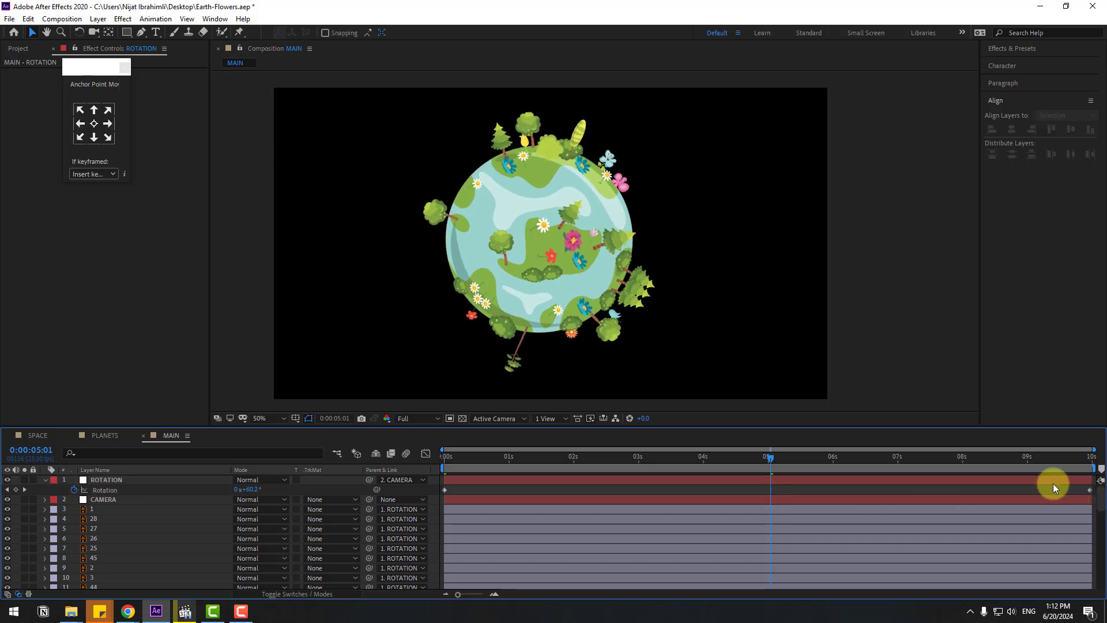
key(space)
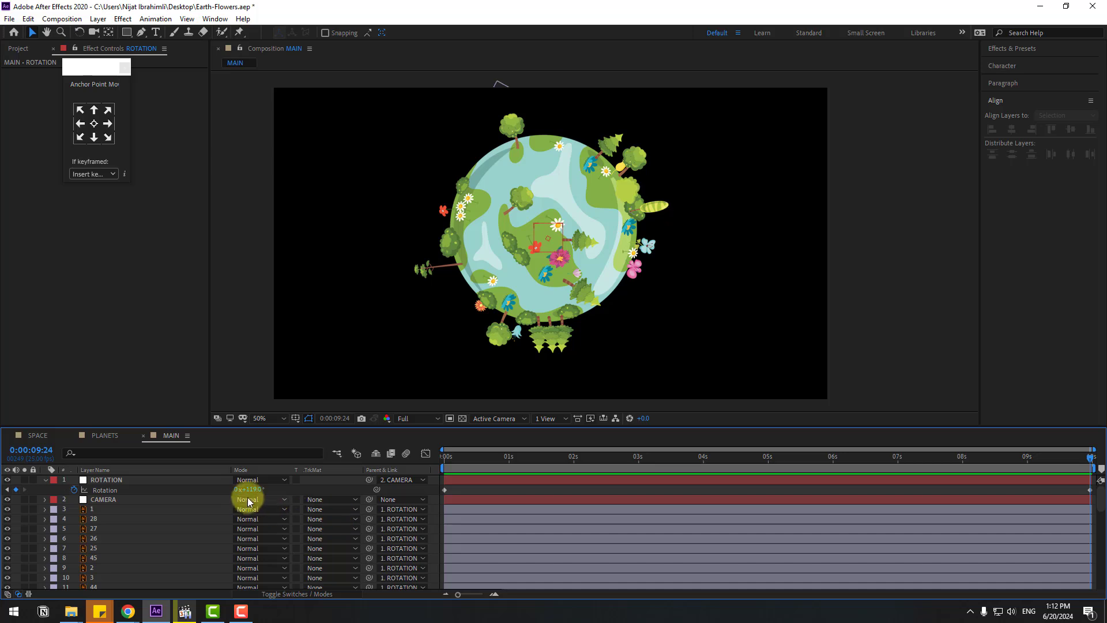
key(Return)
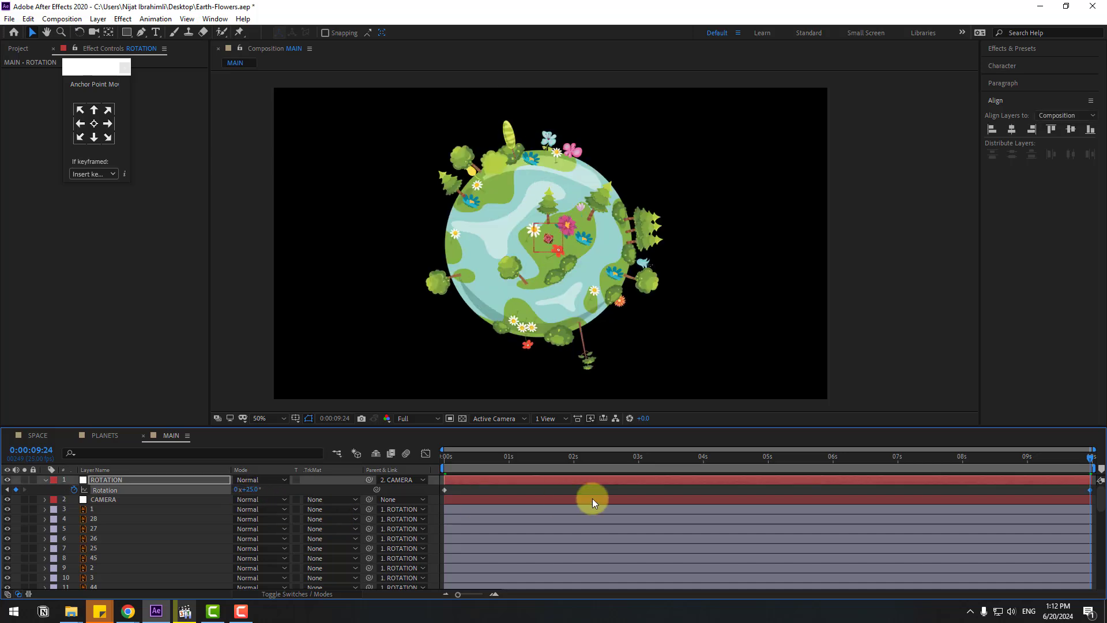
key(space)
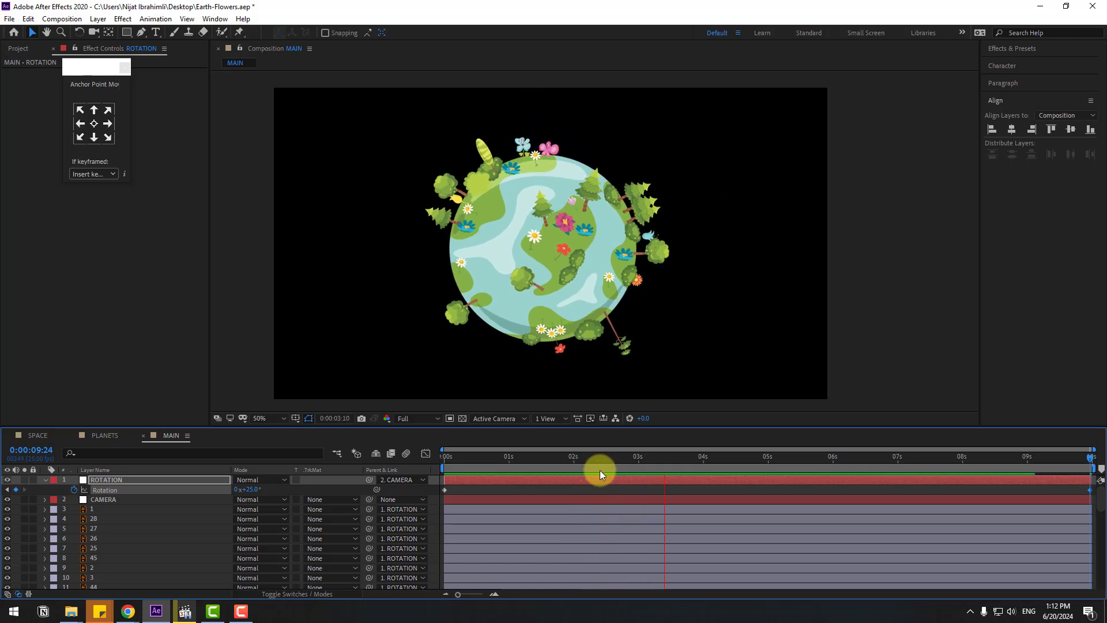
key(space)
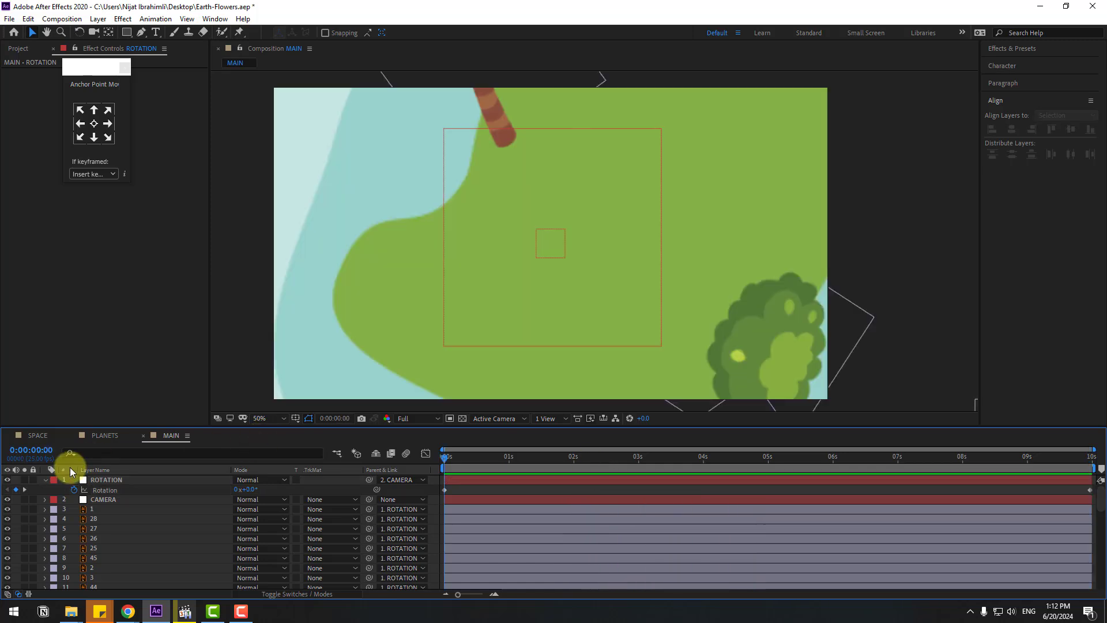
- Select the SPACE composition in the Project panel and close the floating anchor point helper
click(44, 480)
click(20, 49)
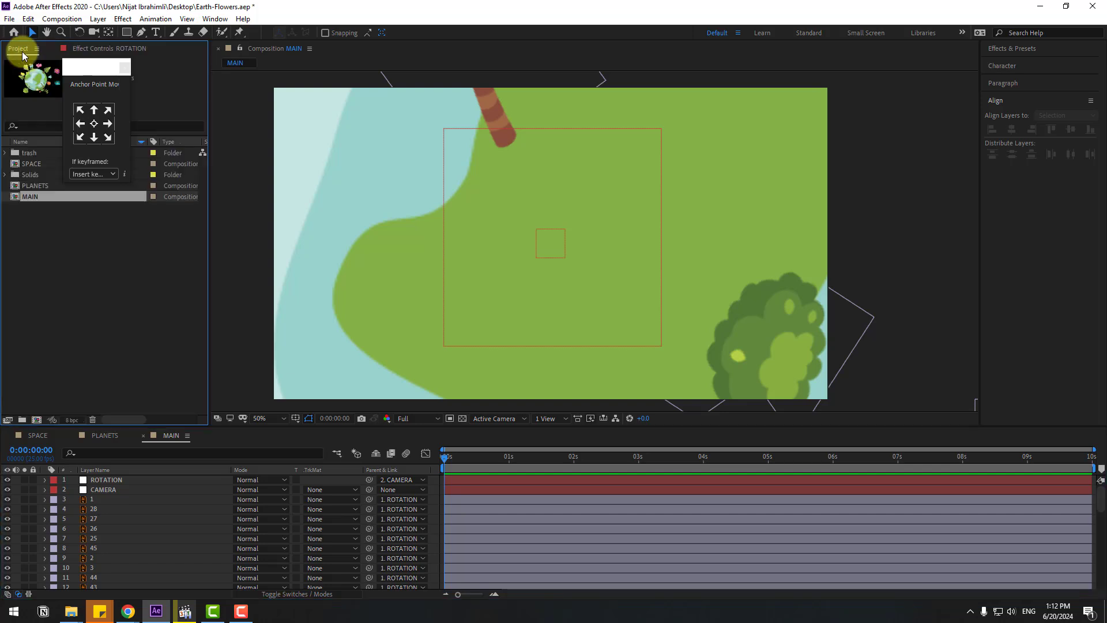
click(32, 164)
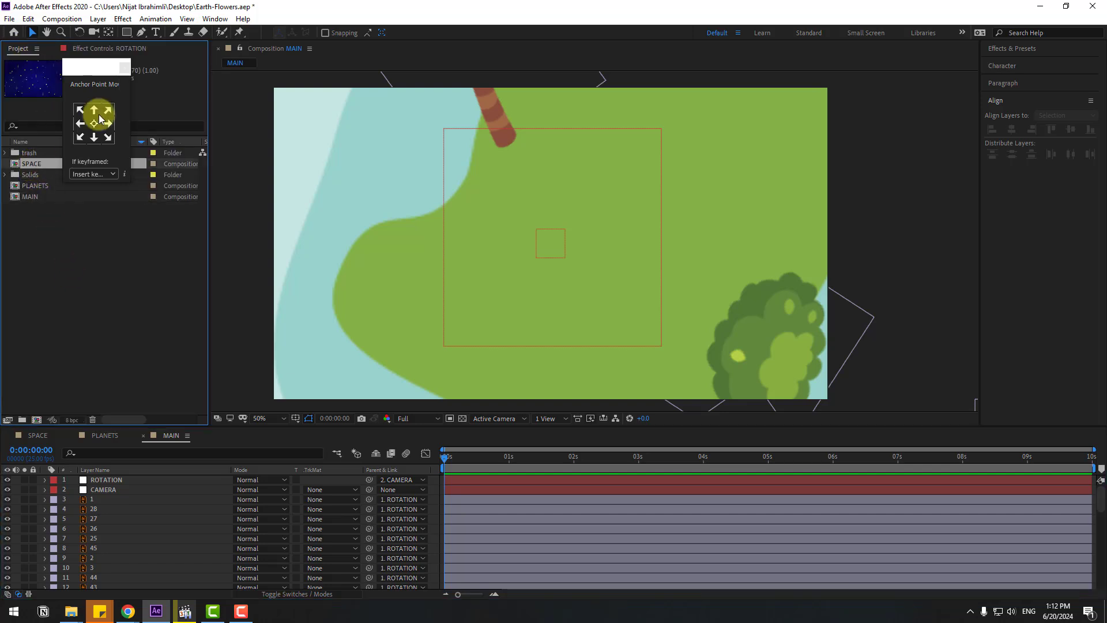
drag(91, 68, 117, 72)
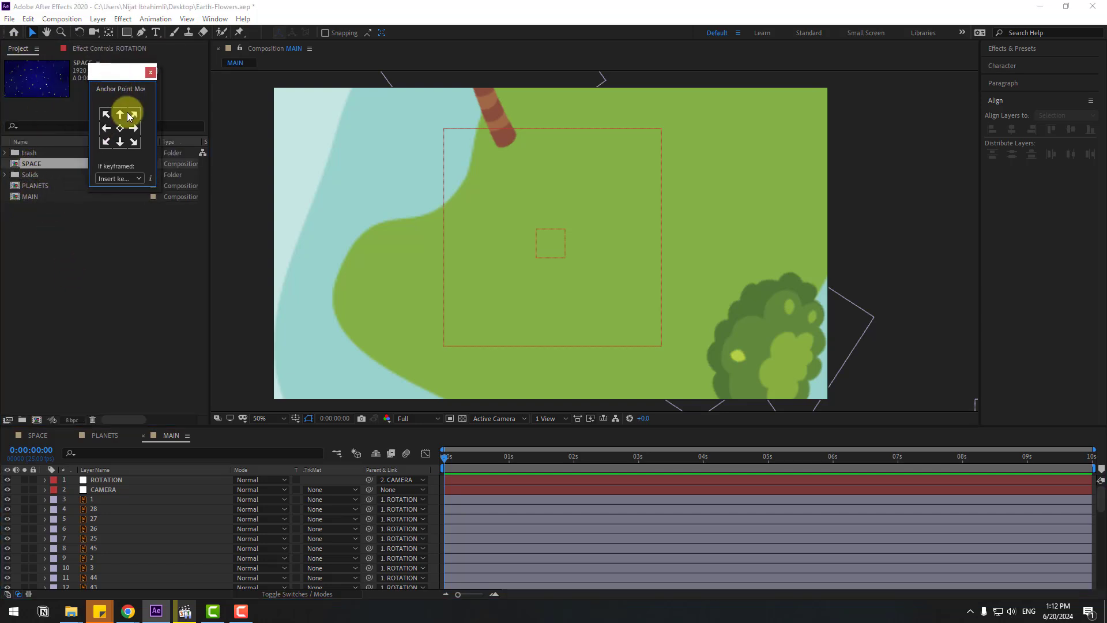
click(150, 72)
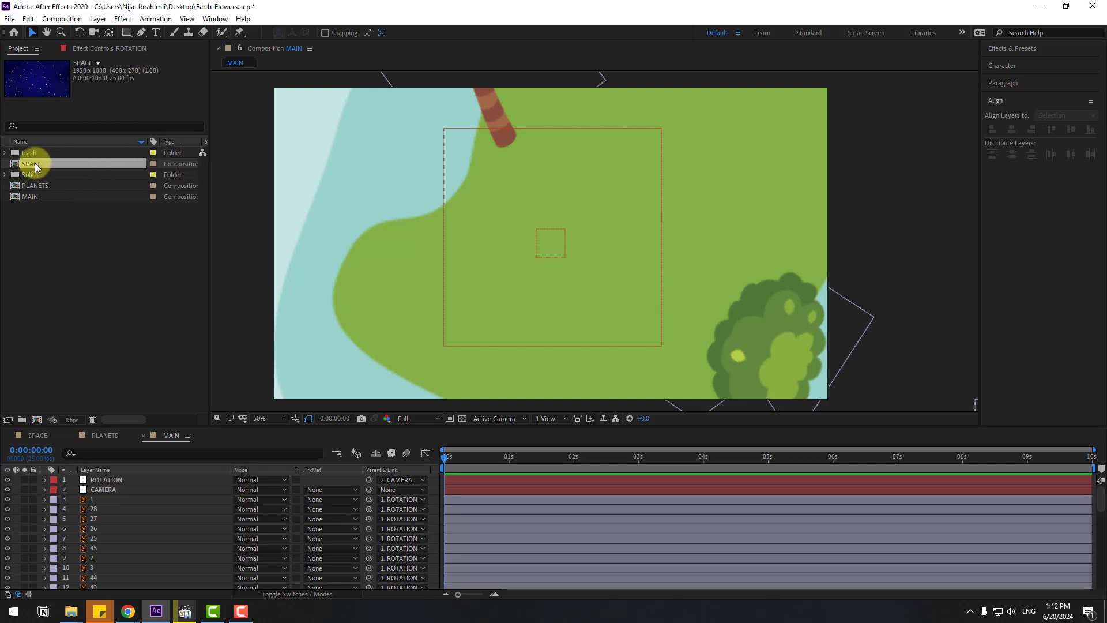
- Add SPACE as a layer at the bottom of MAIN, parented to CAMERA
drag(32, 161, 113, 584)
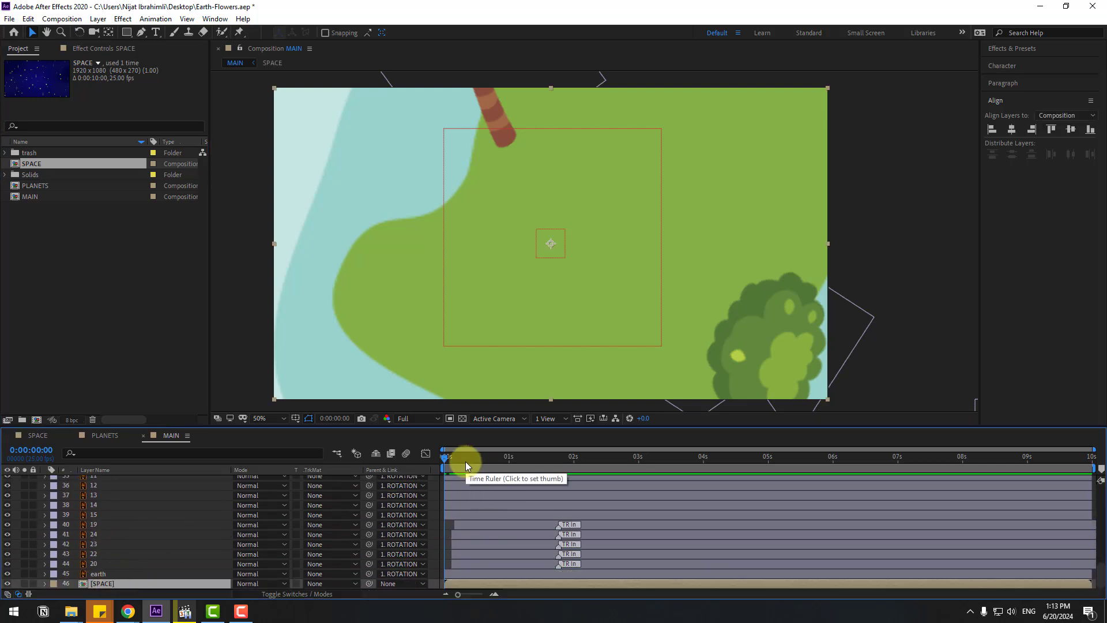
drag(403, 426, 418, 353)
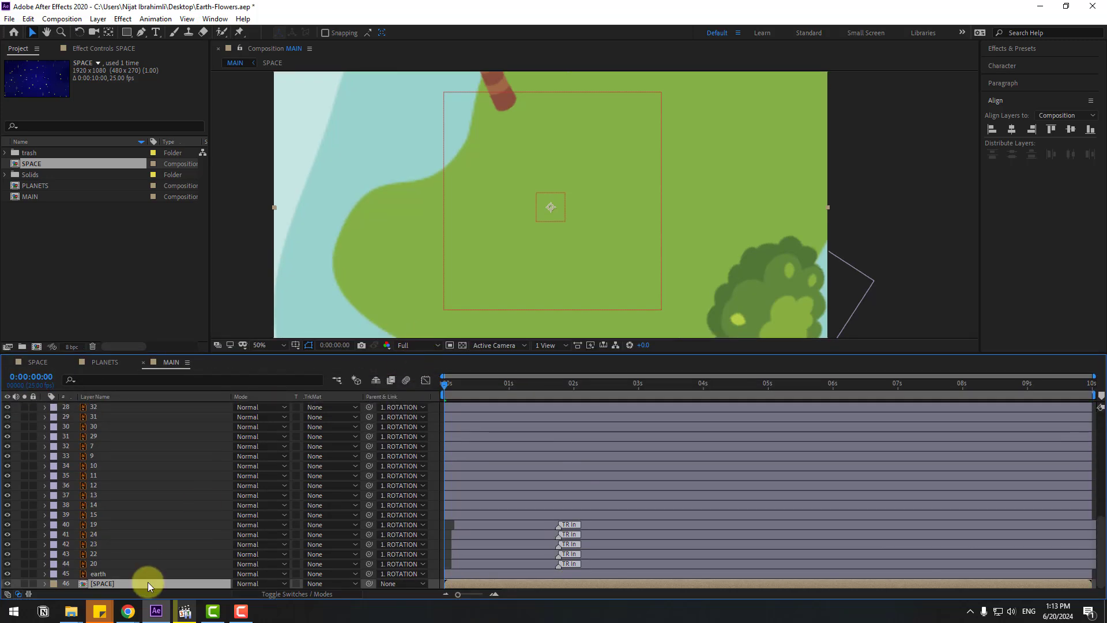
drag(372, 584, 95, 417)
drag(446, 385, 654, 384)
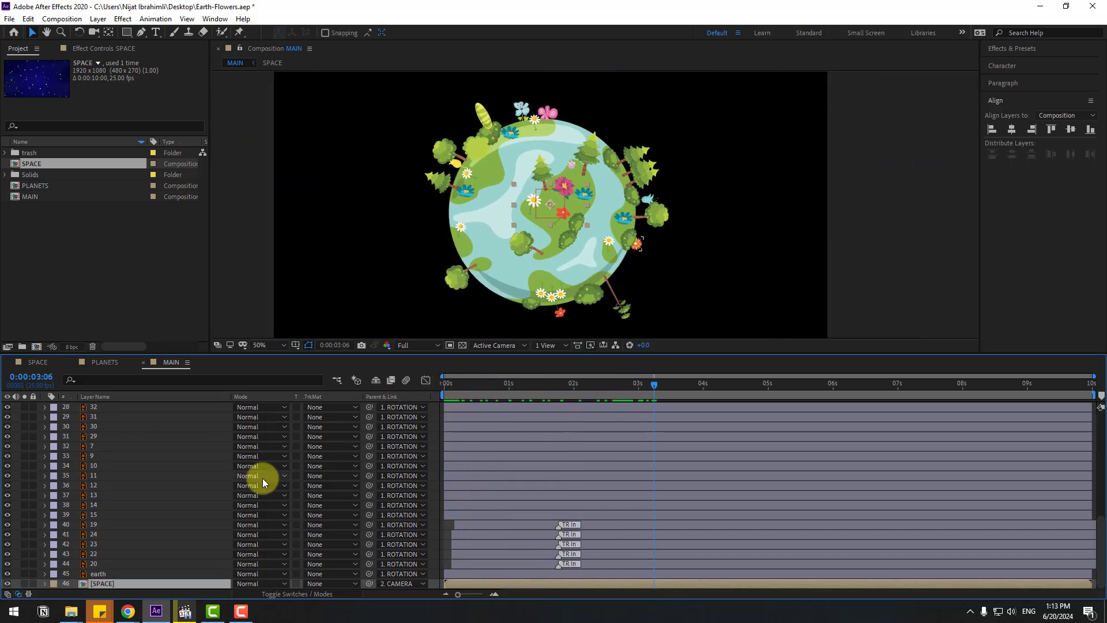
- Scale the SPACE layer to 102.2% to fill the frame and fit the viewer
key(s)
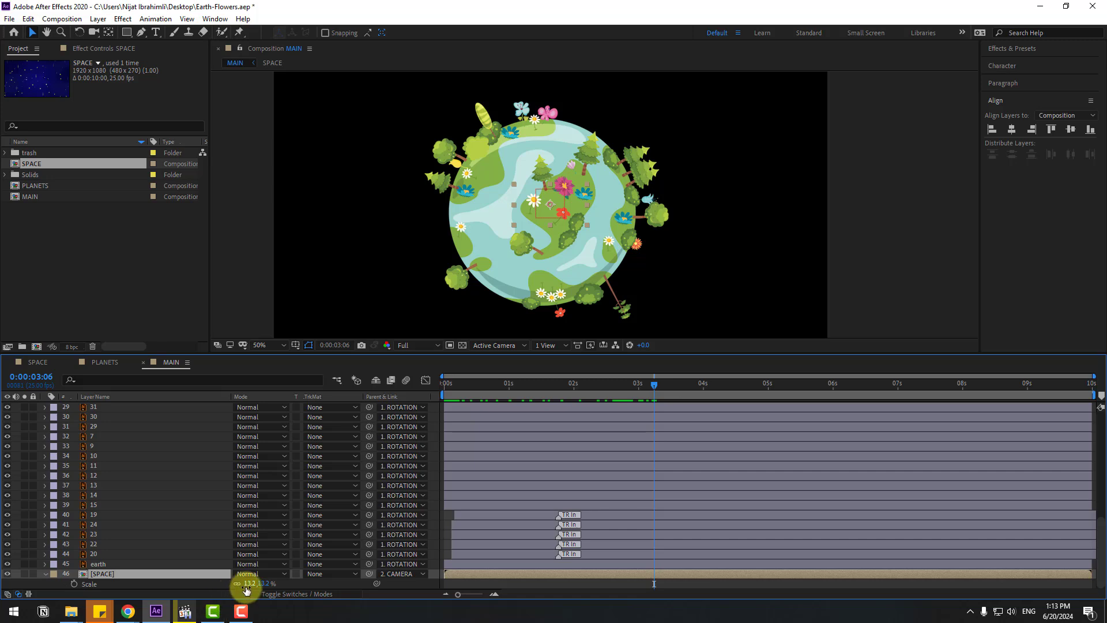
drag(248, 584, 290, 575)
drag(654, 384, 542, 384)
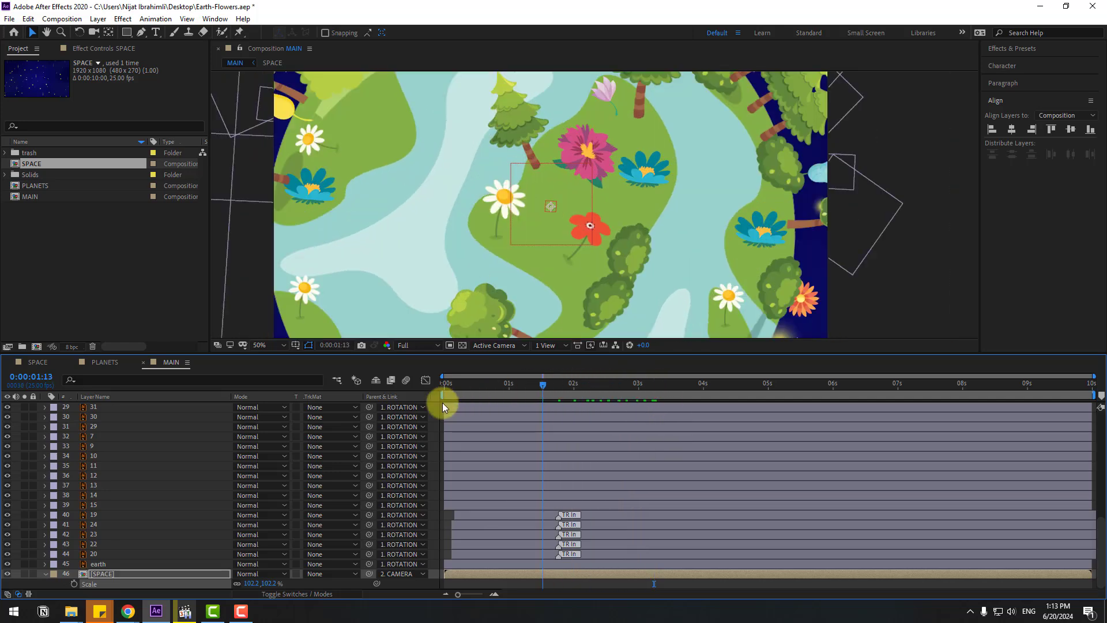
drag(442, 402, 664, 391)
click(270, 345)
click(276, 366)
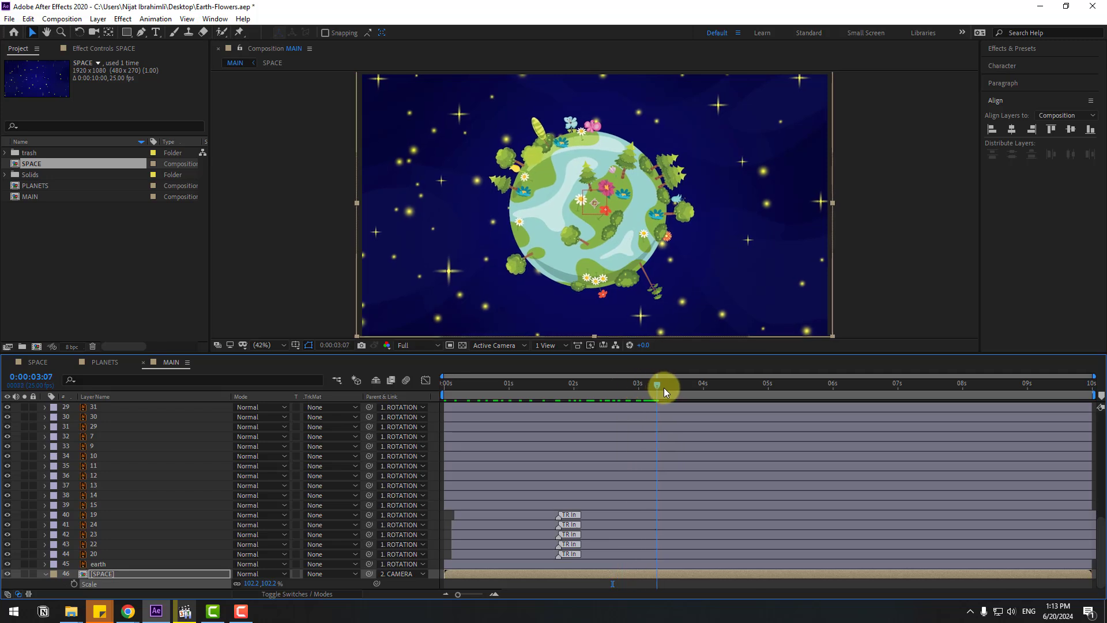
- Open the SPACE composition and delete the Layer 2 and Layer 3 star layers
double_click(95, 574)
click(239, 509)
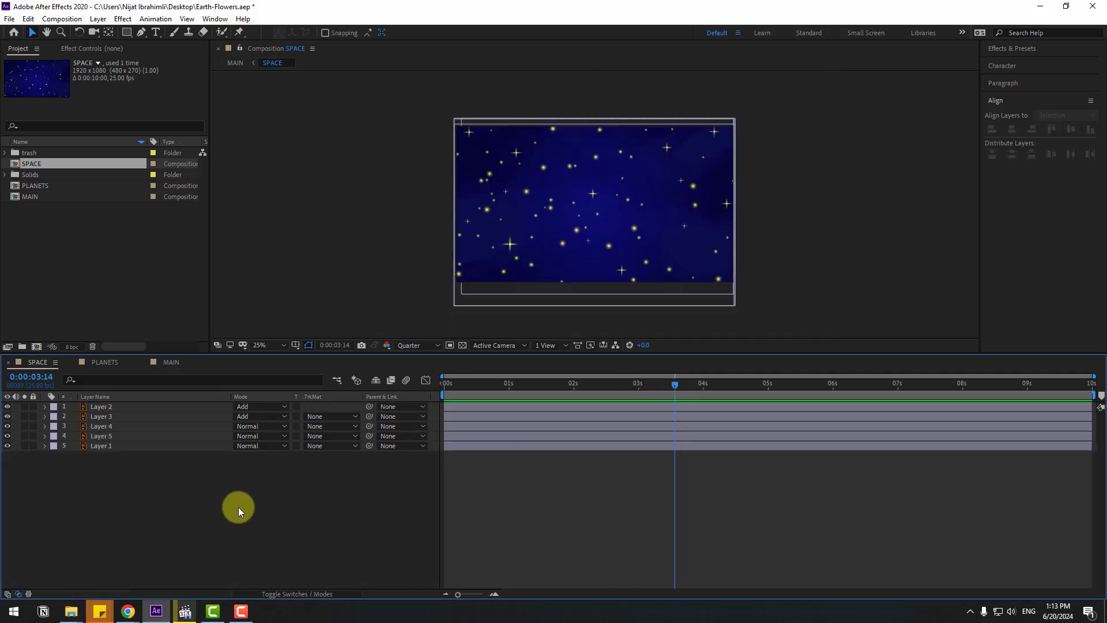
click(263, 344)
click(269, 369)
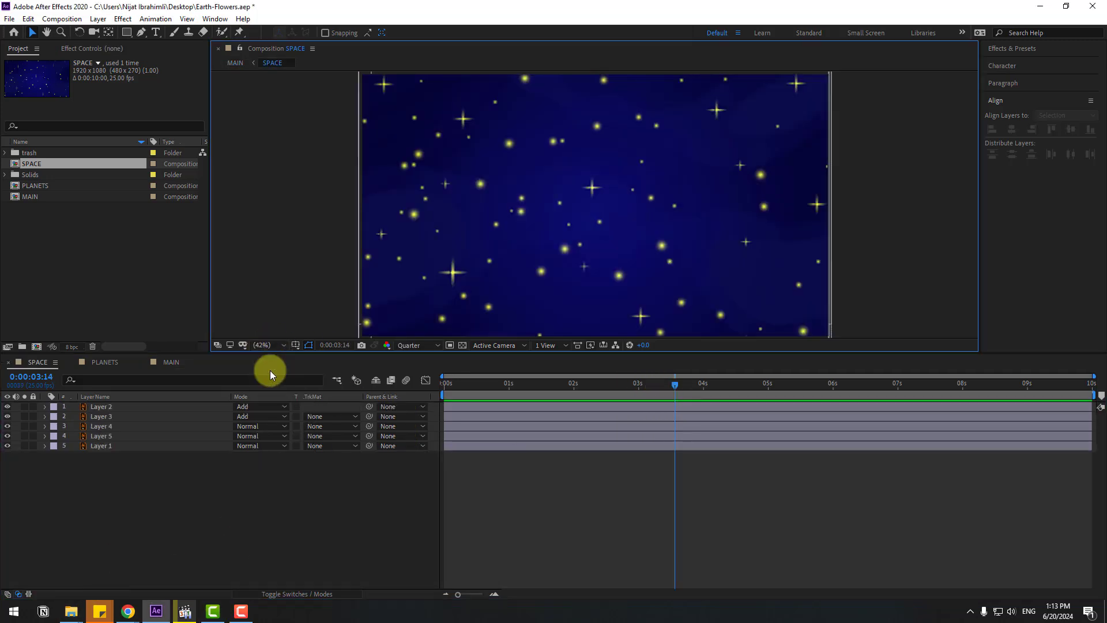
click(101, 407)
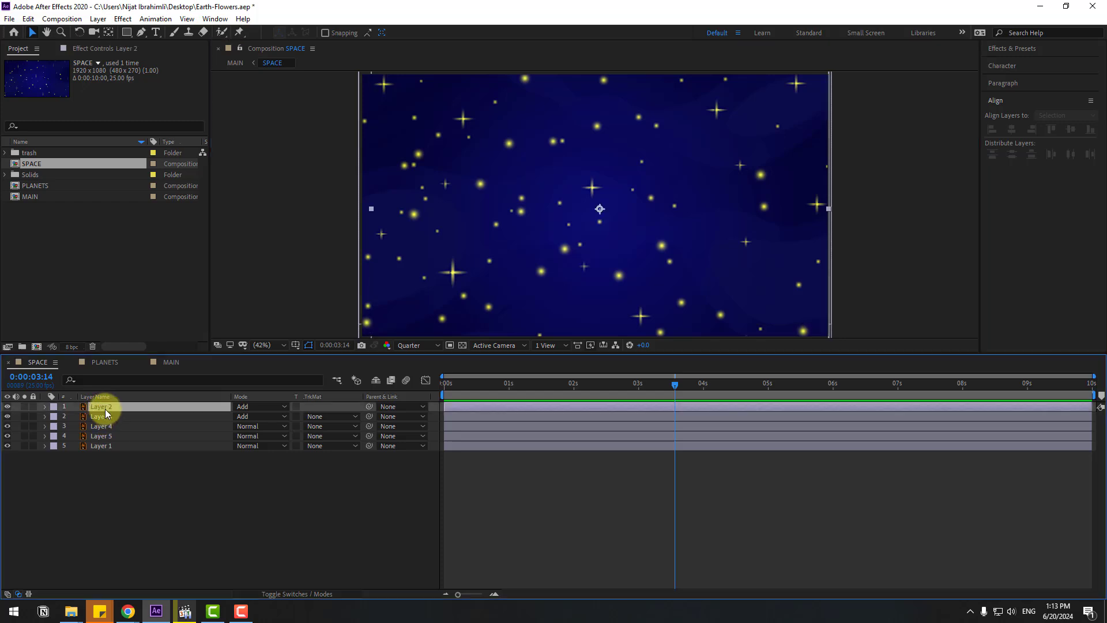
key(Delete)
click(111, 408)
key(Delete)
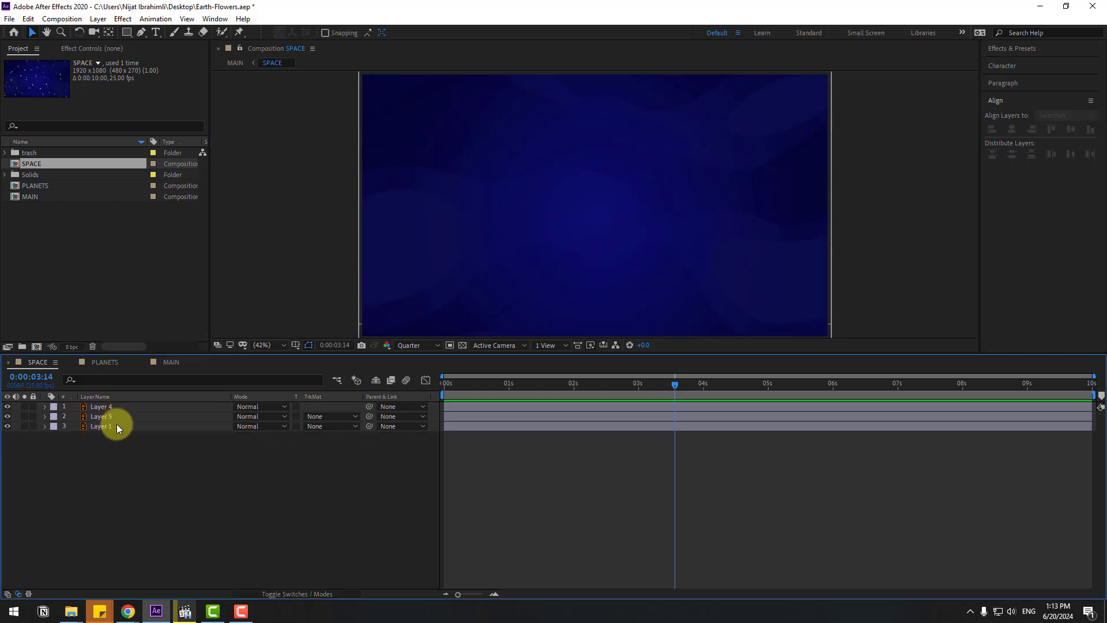
click(108, 409)
click(92, 440)
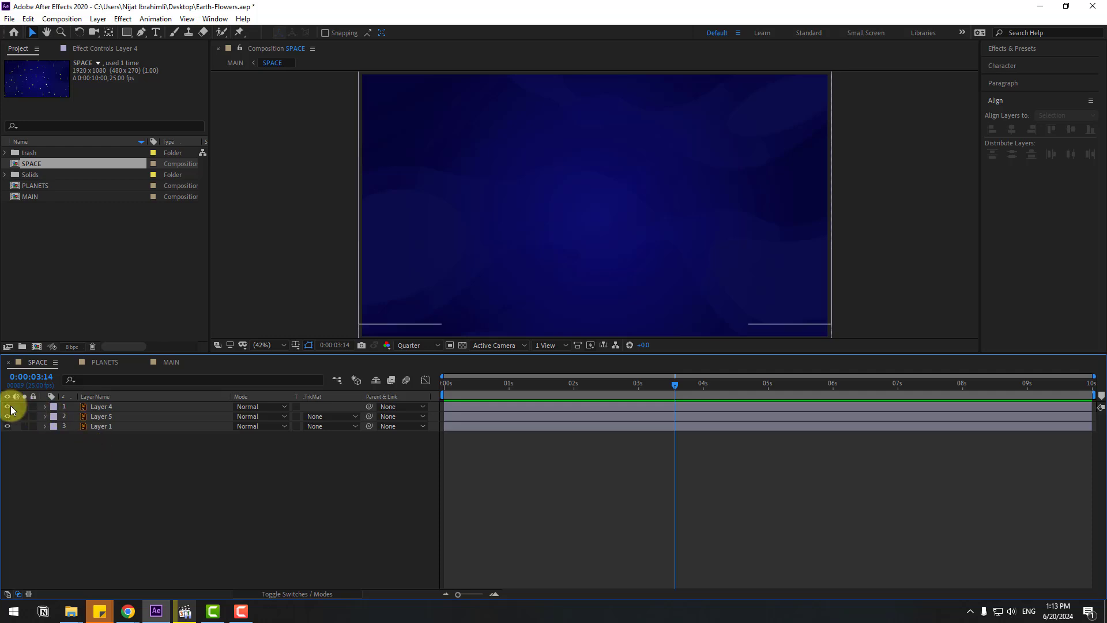
- Apply the Wave Warp effect to Layer 4 and preview it solo
click(1021, 50)
click(1035, 63)
text(wave)
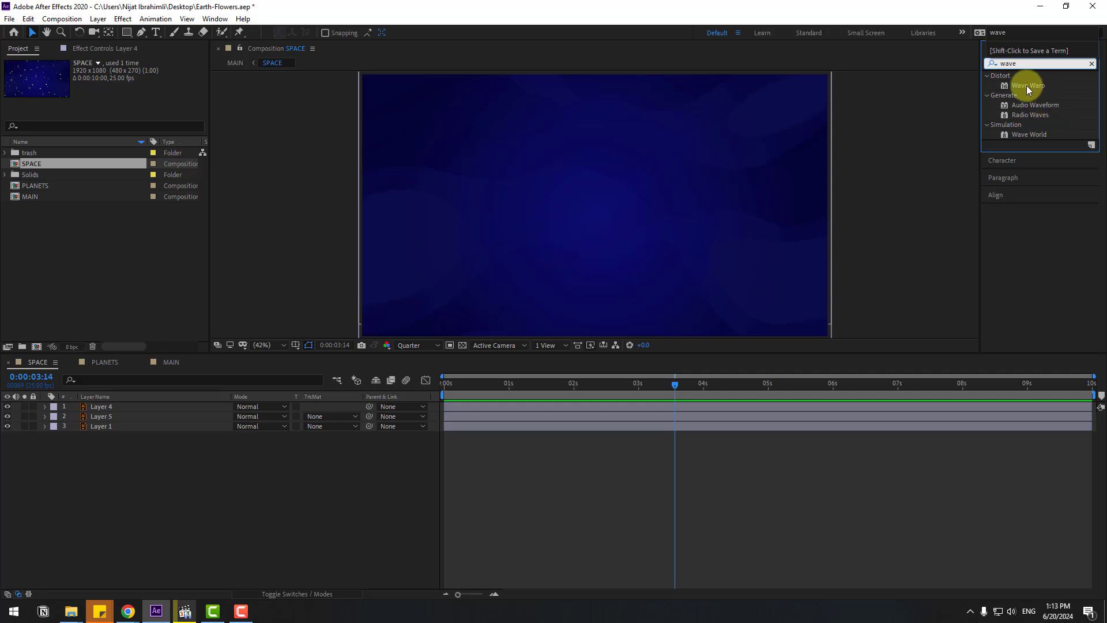
drag(1028, 86, 126, 405)
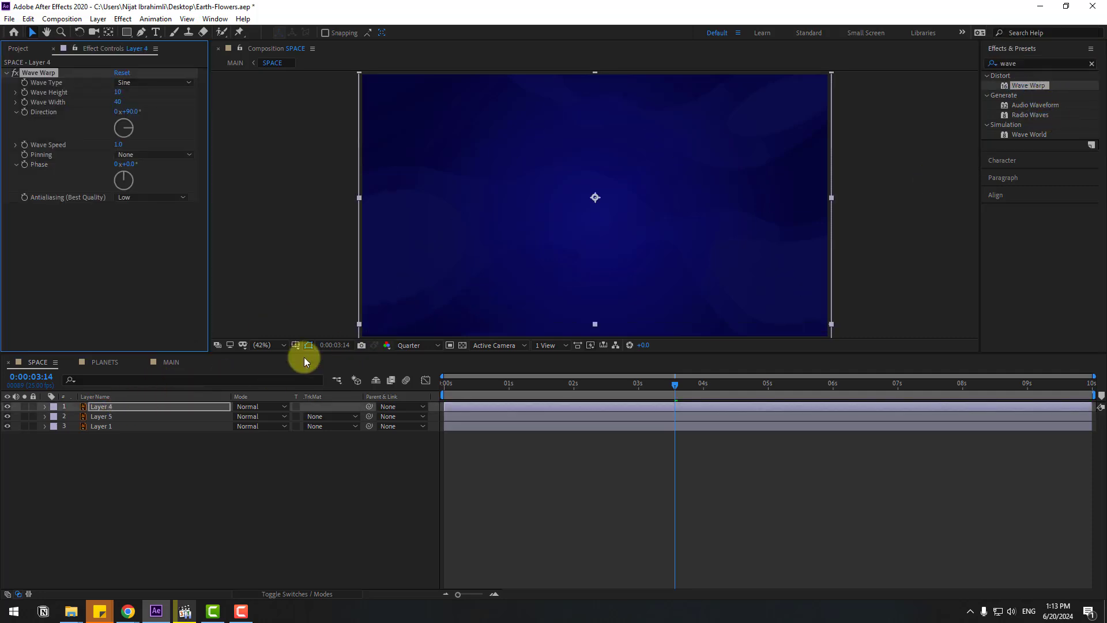
click(24, 406)
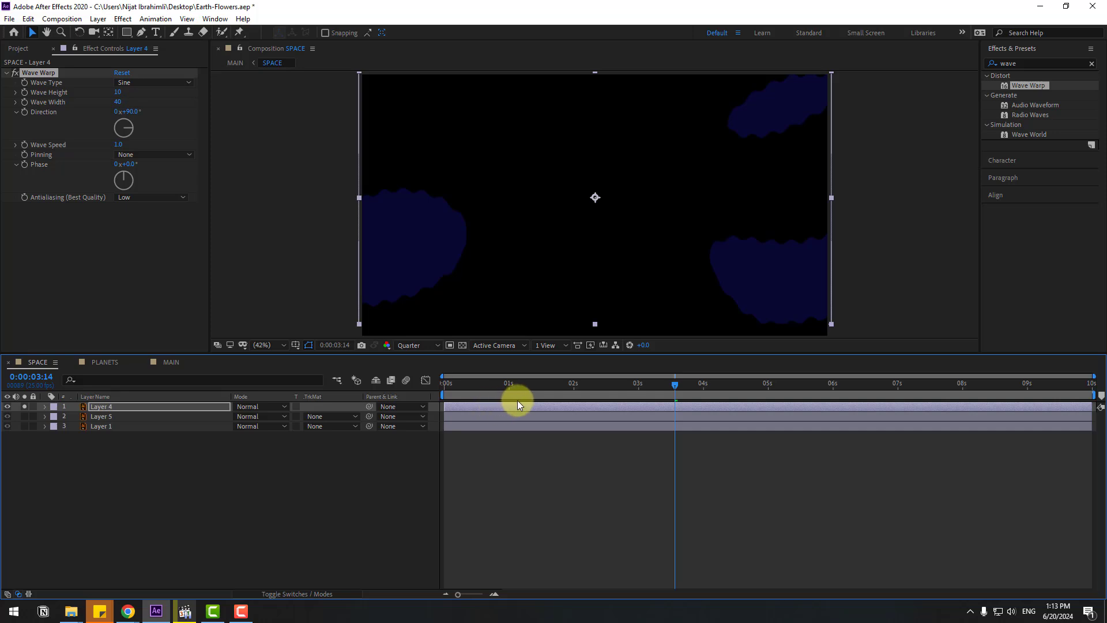
key(space)
key(space)
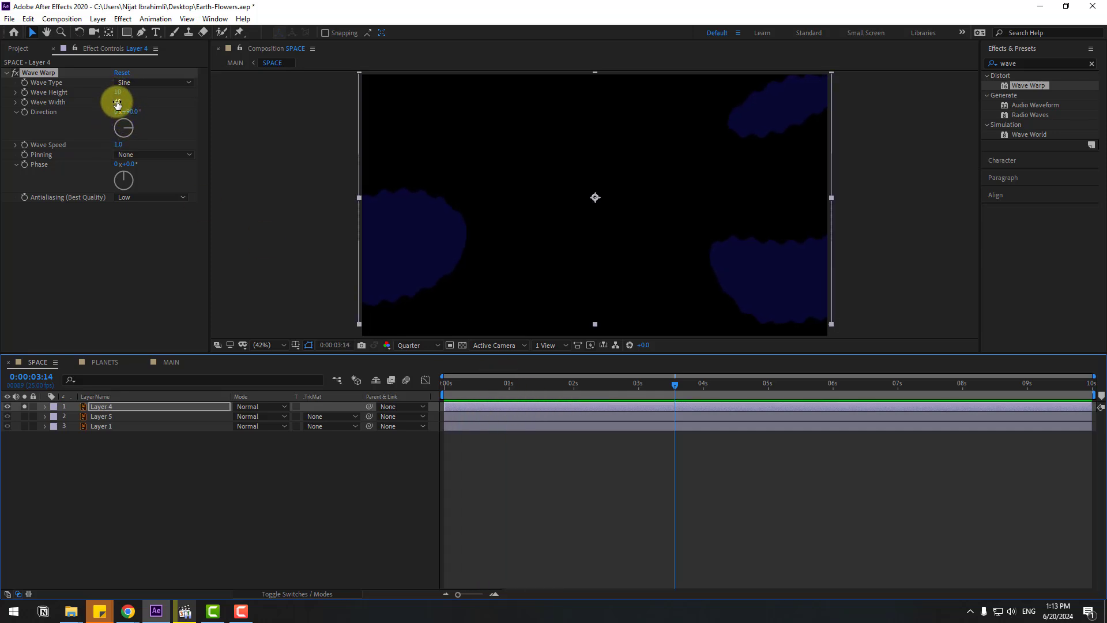
- Set Wave Warp's Wave Width to 121 and show all layers again
drag(117, 102, 548, 69)
key(space)
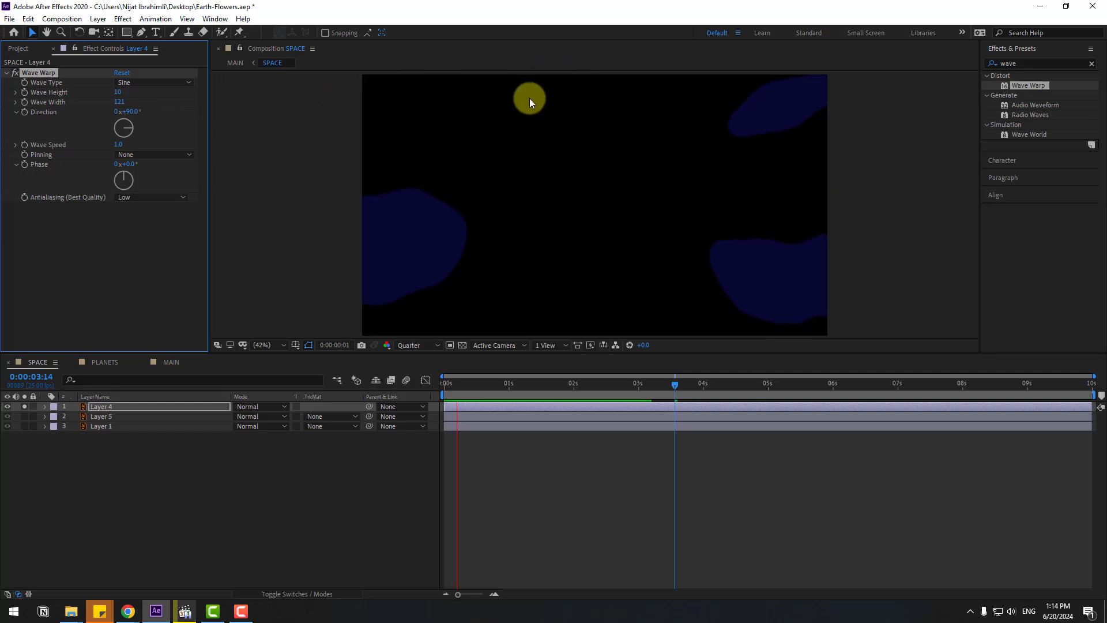
click(519, 386)
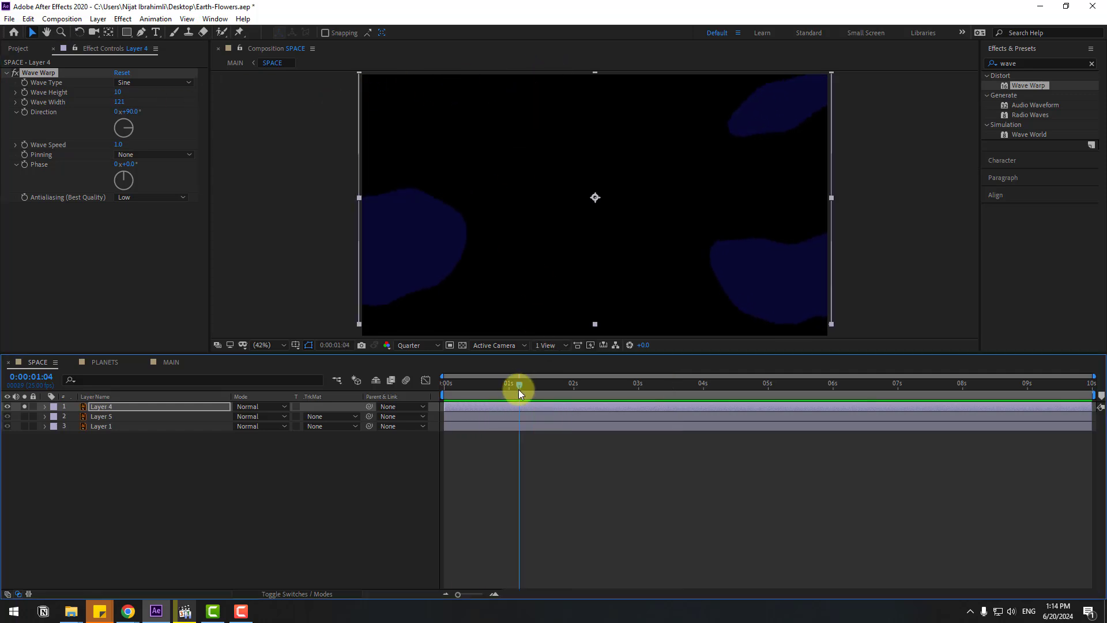
click(48, 72)
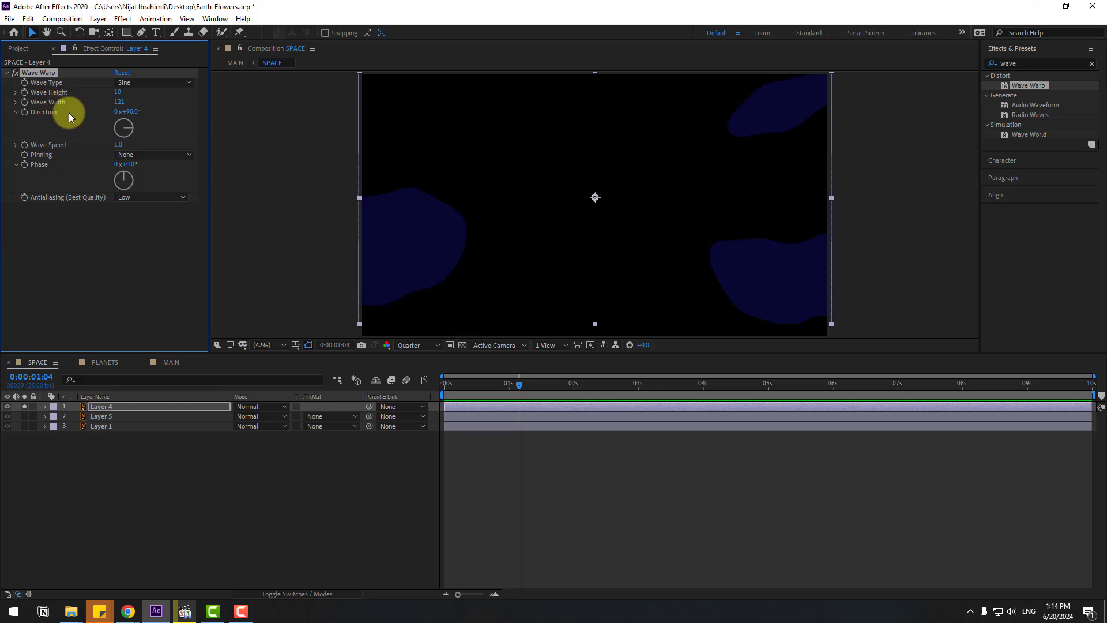
click(23, 406)
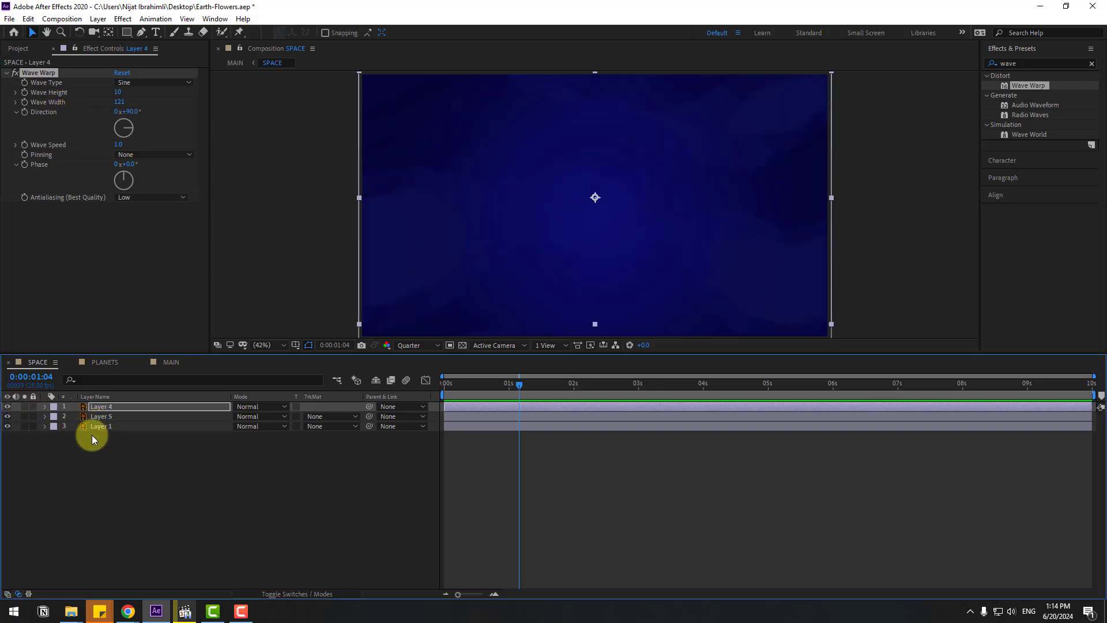
- Solo Layer 5 and preview its Wave Warp waves
click(99, 416)
click(24, 417)
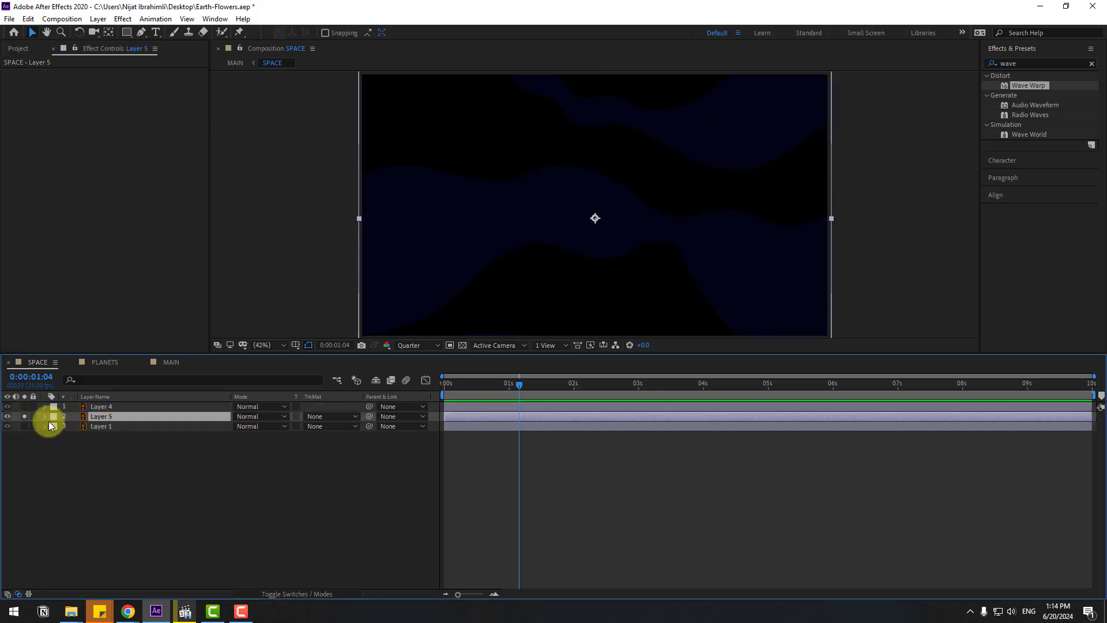
click(140, 410)
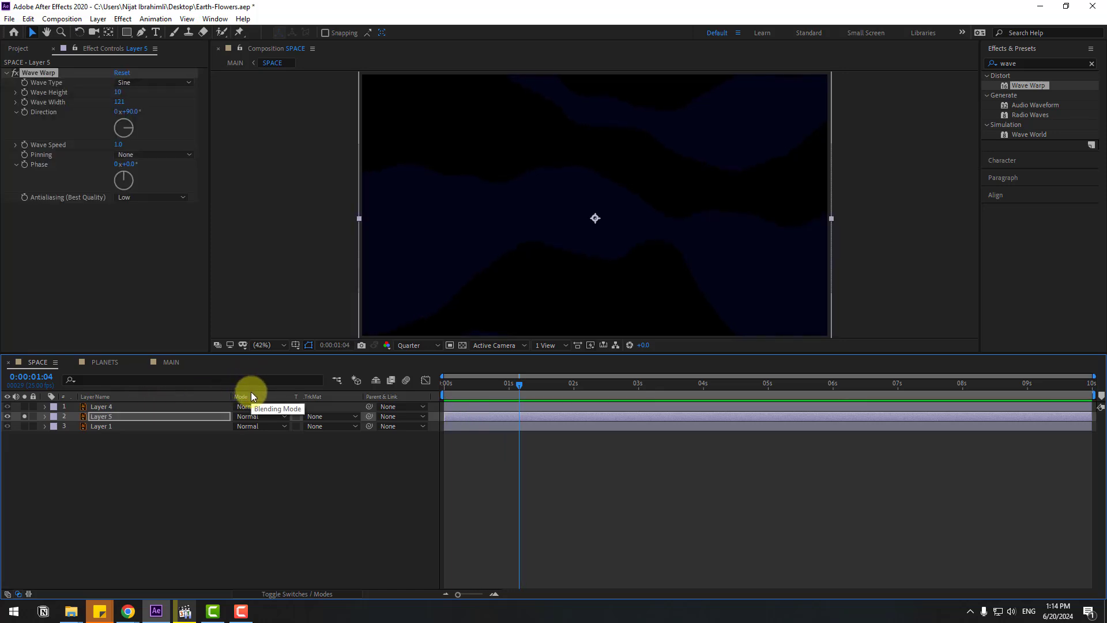
key(space)
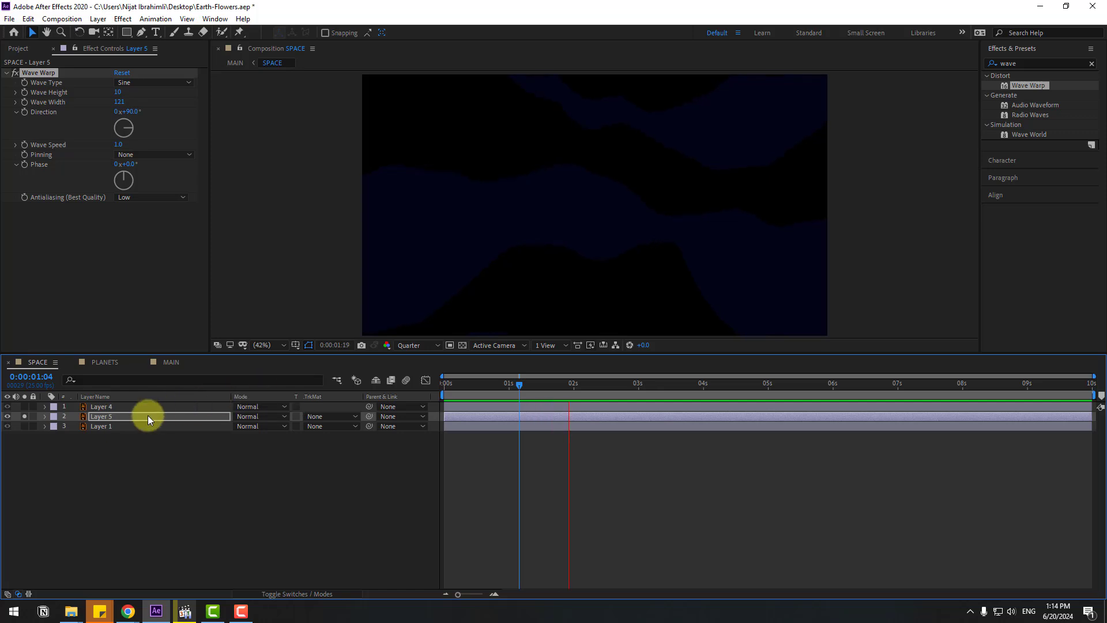
key(space)
- Set Wave Warp Direction to -120° and Wave Speed to 0.5, previewing each change
click(134, 112)
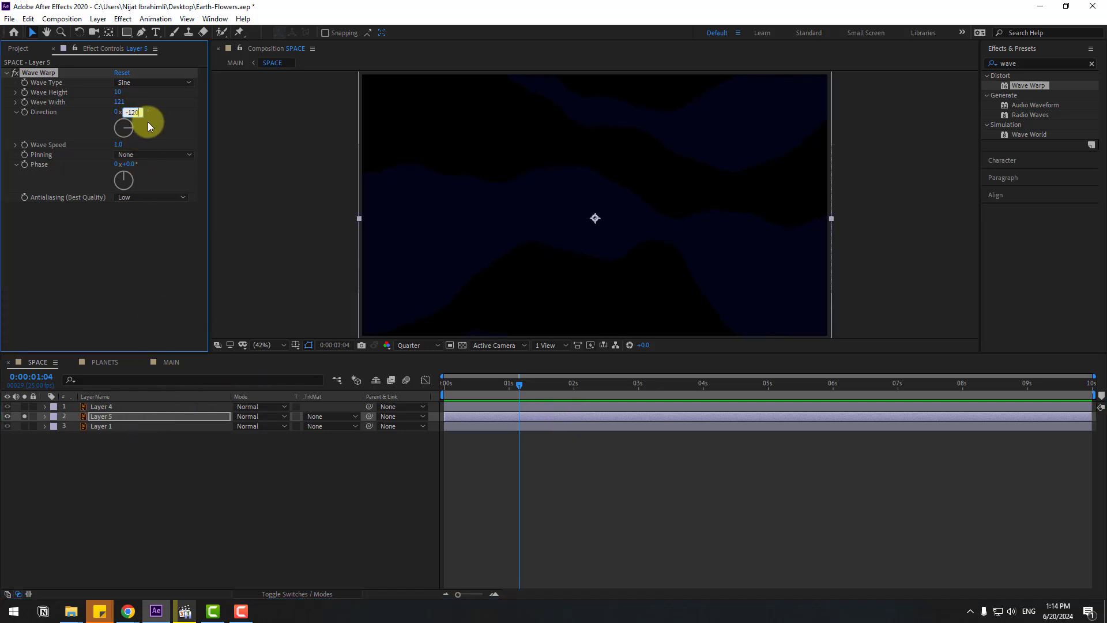
key(space)
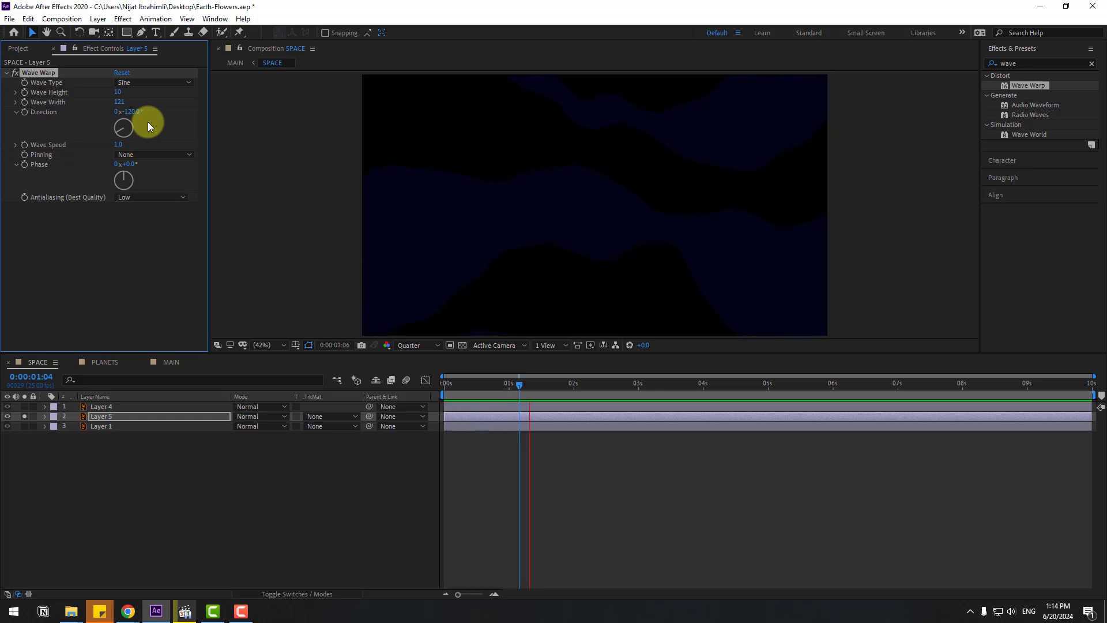
key(space)
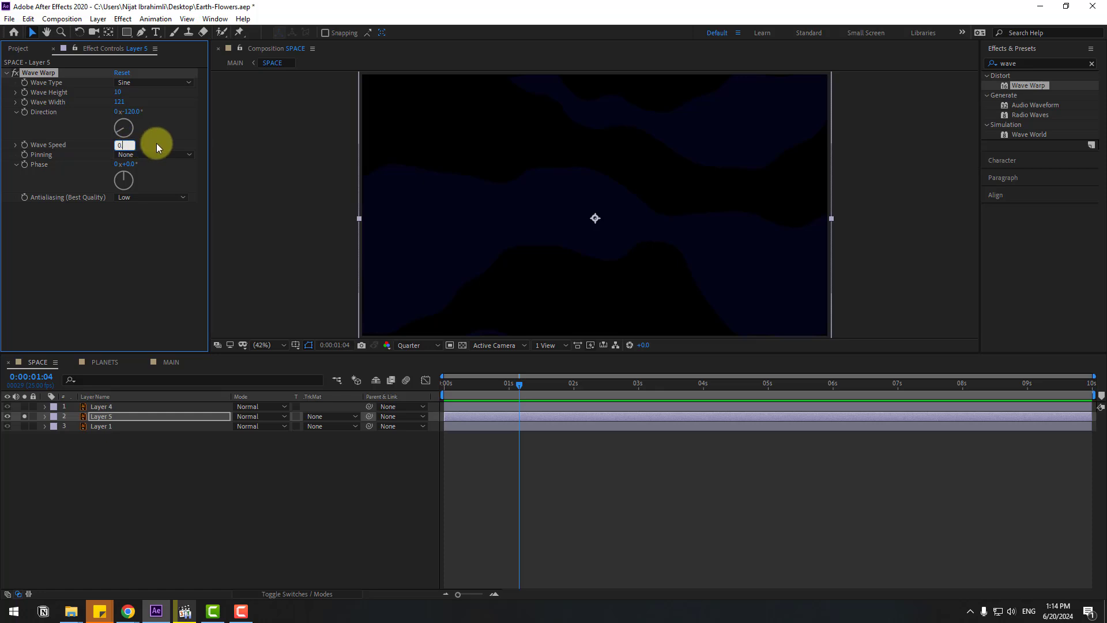
text(5)
key(Return)
key(space)
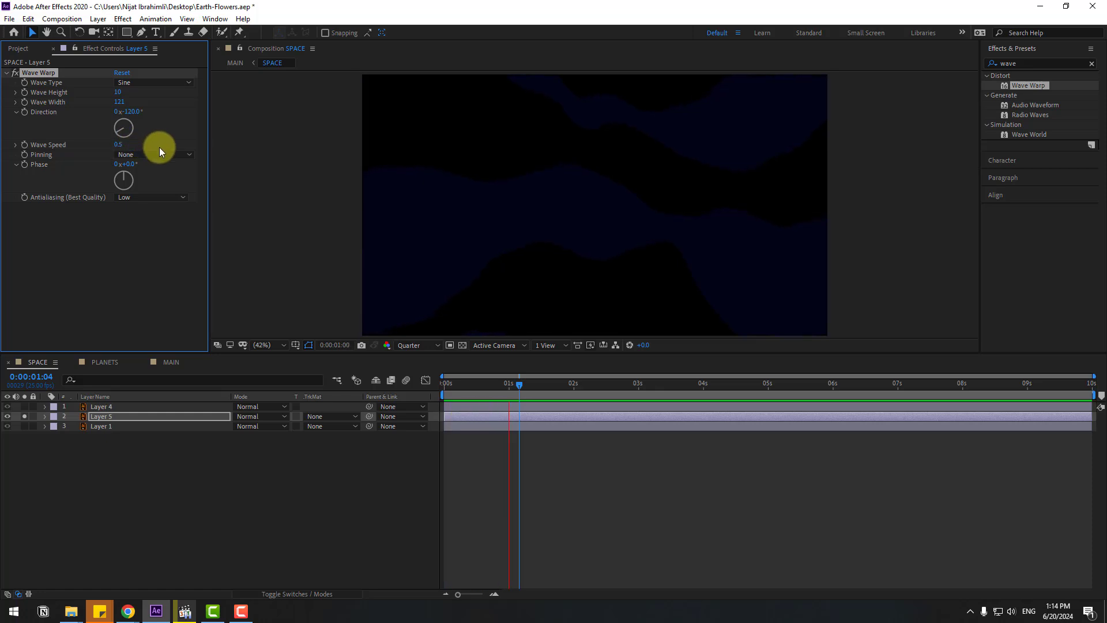
key(space)
- Unsolo Layer 5 so all layers show, and return to the timeline start
click(25, 417)
click(154, 434)
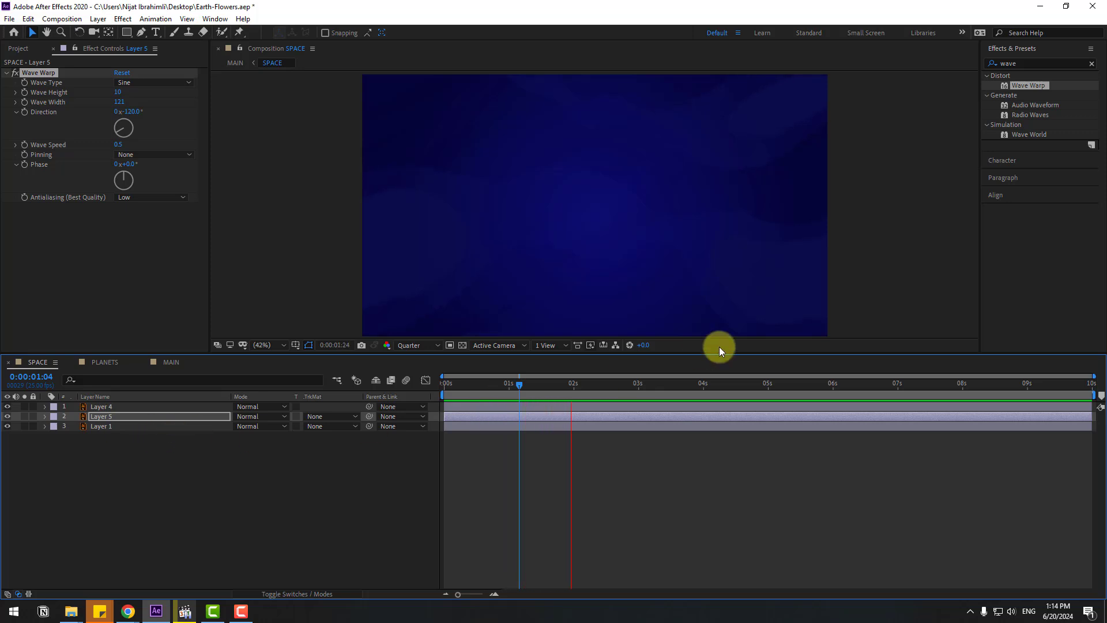
key(space)
key(Home)
click(183, 462)
- Create a new solid layer named stars and apply CC Star Burst to it
right_click(233, 450)
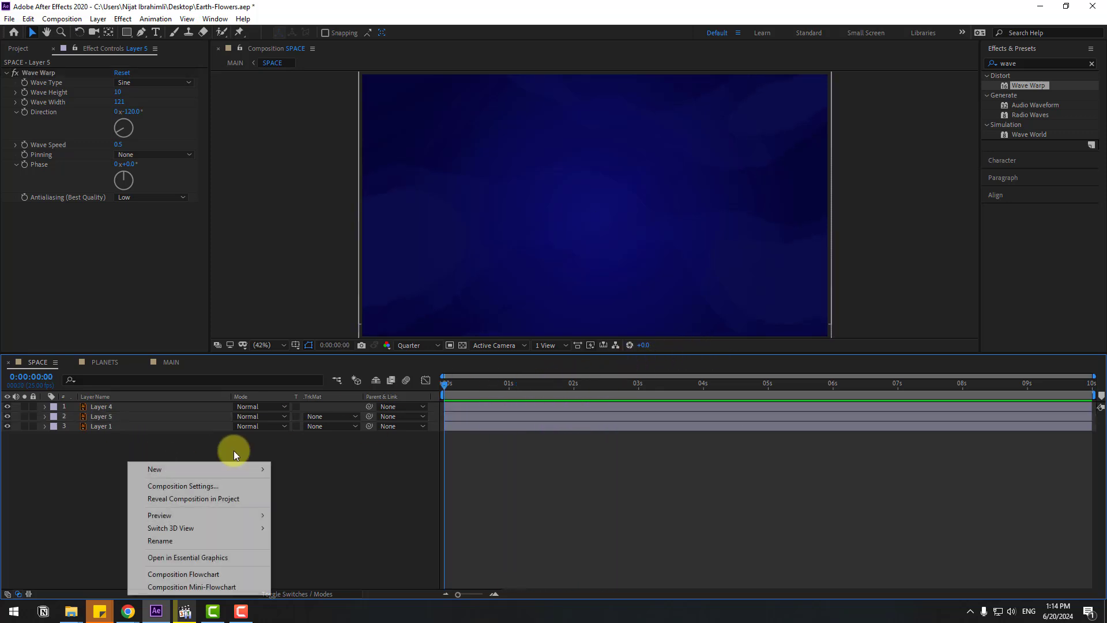
mouse_move(256, 468)
click(311, 498)
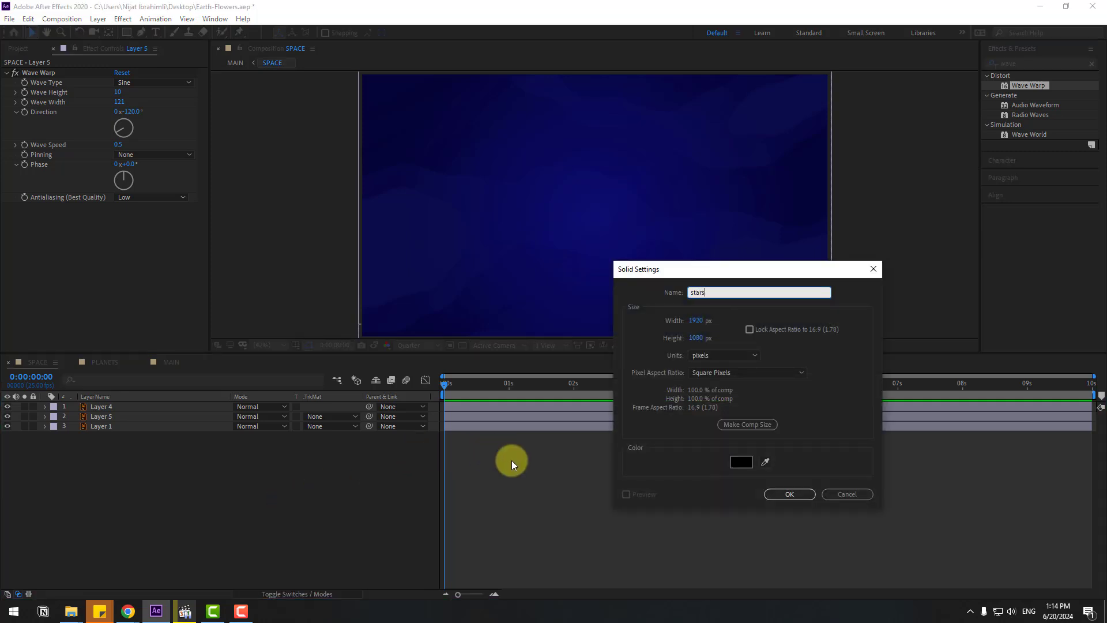
click(789, 494)
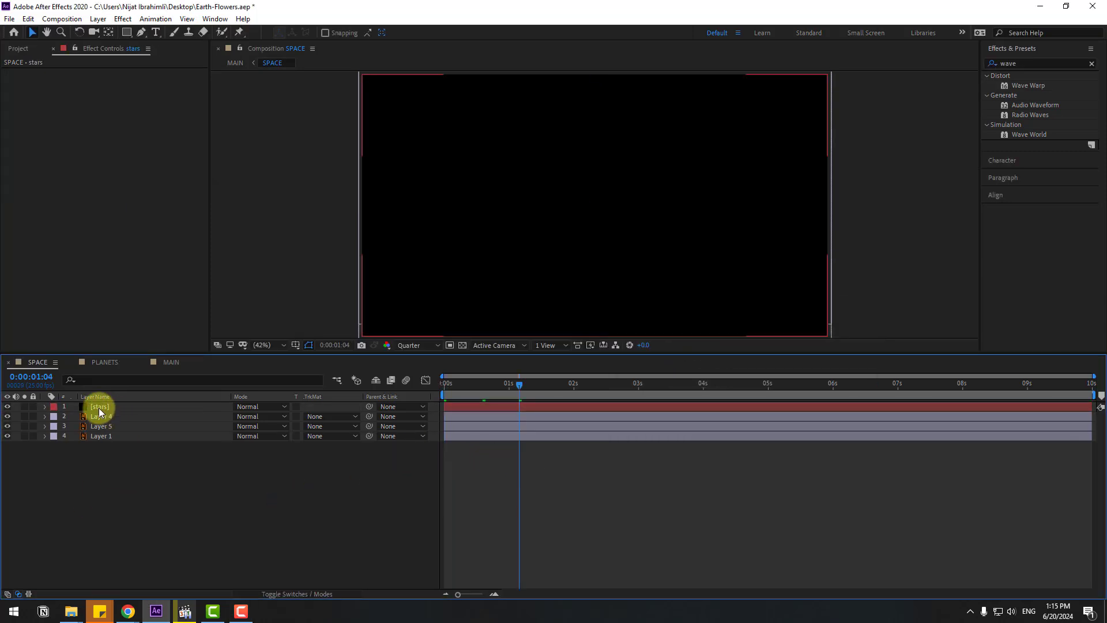
click(986, 65)
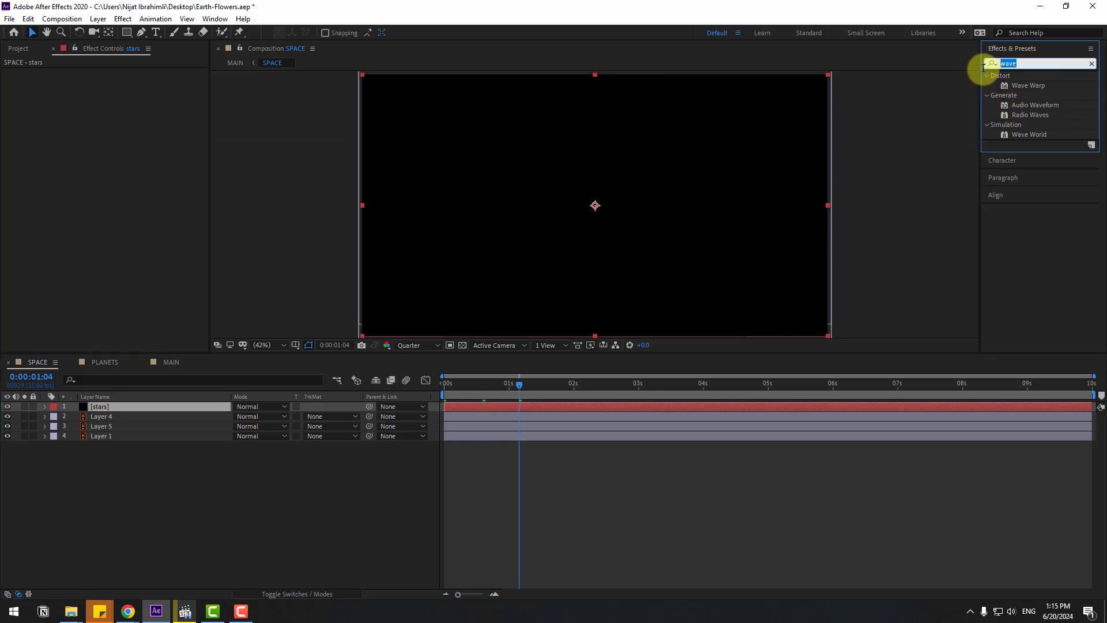
text(cc sta)
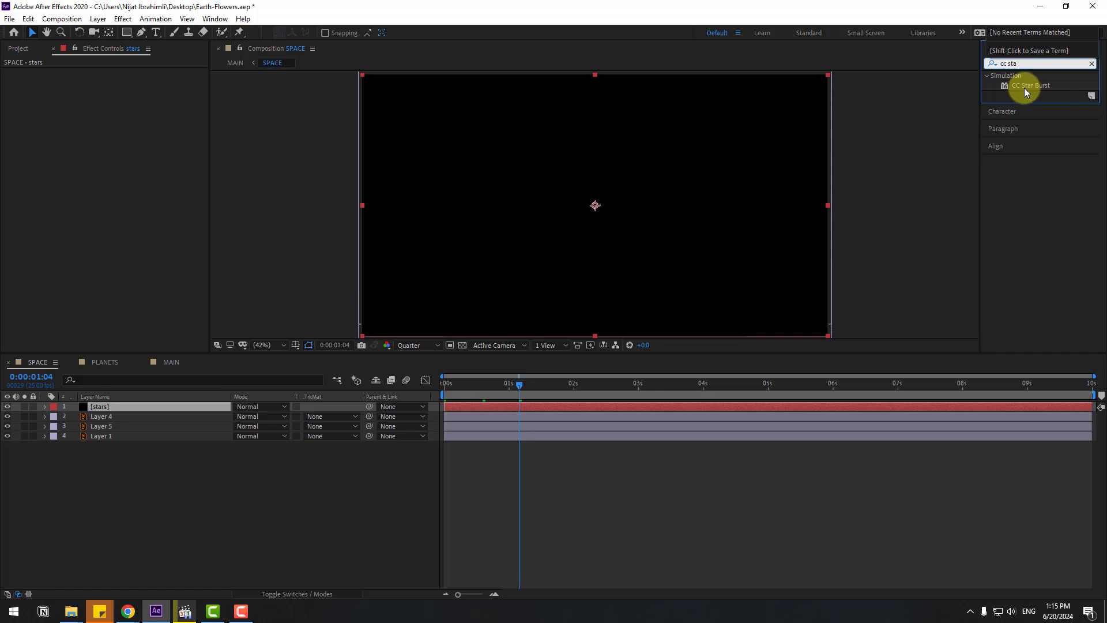
drag(1023, 85, 97, 411)
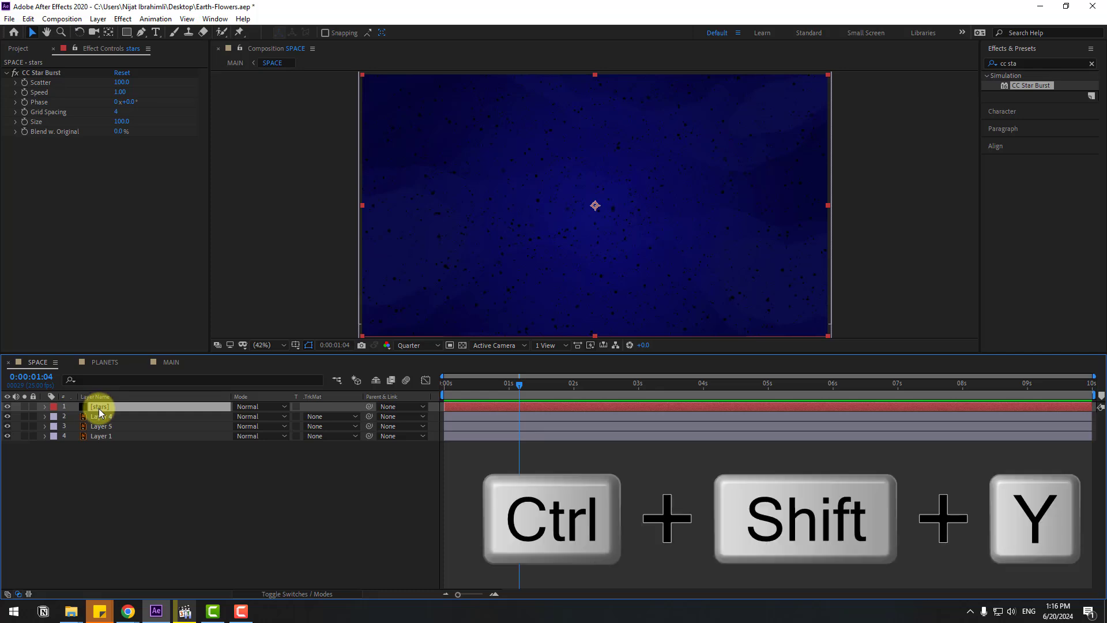
- Change the stars solid's colour to white (FFFFFF) in Solid Settings
key(ctrl+shift+y)
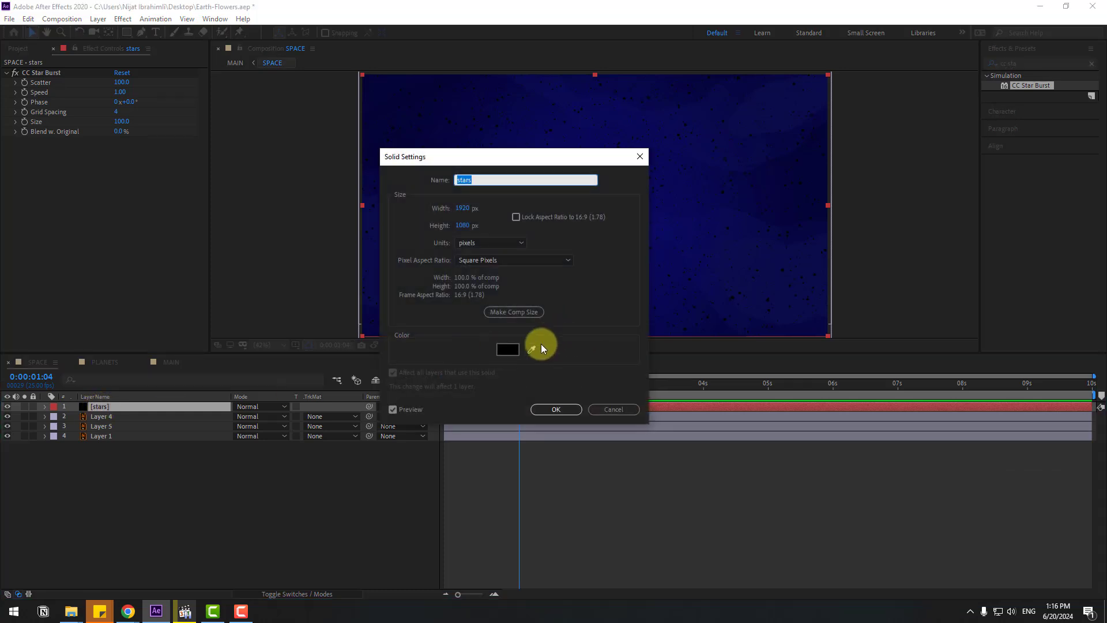
click(507, 349)
drag(370, 499, 247, 398)
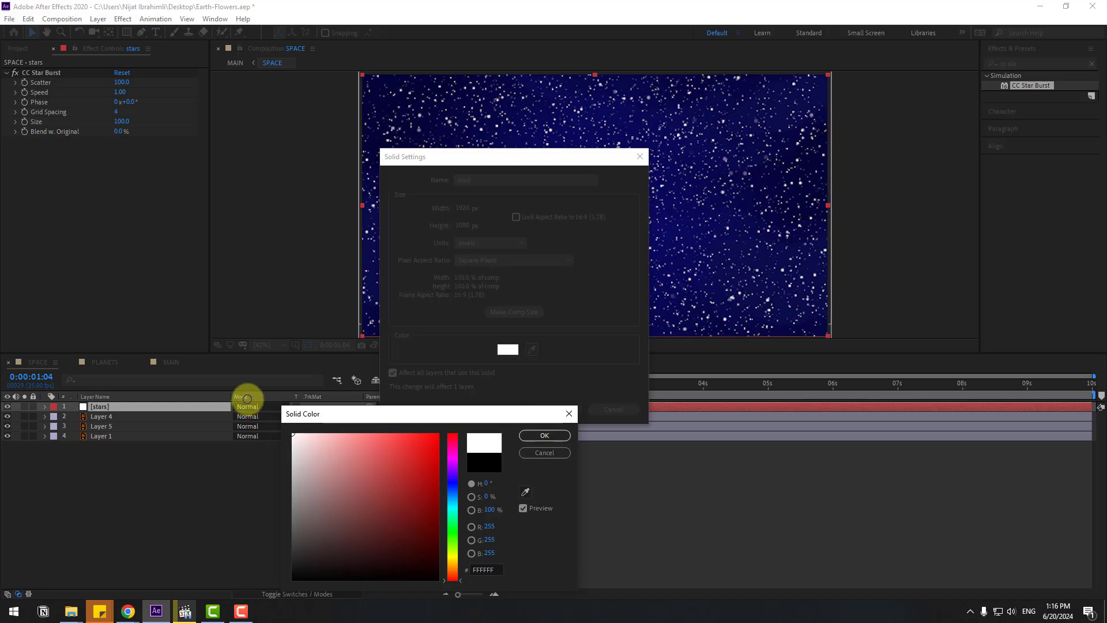
click(542, 436)
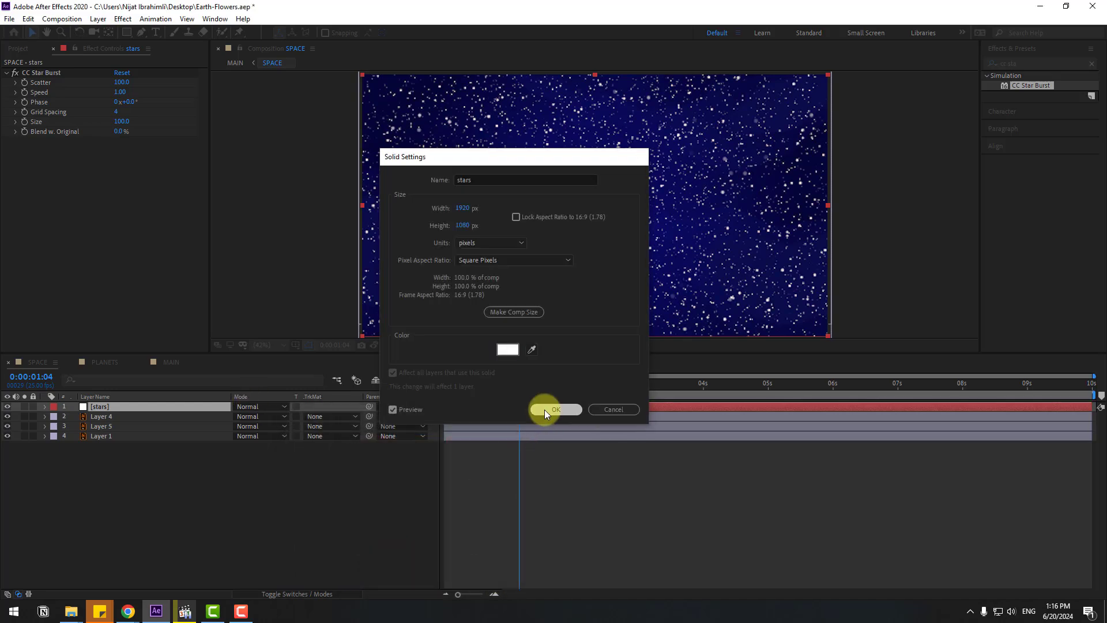
click(544, 409)
- Raise CC Star Burst Scatter to 286, lower its Speed, and preview the star field
drag(119, 81, 205, 75)
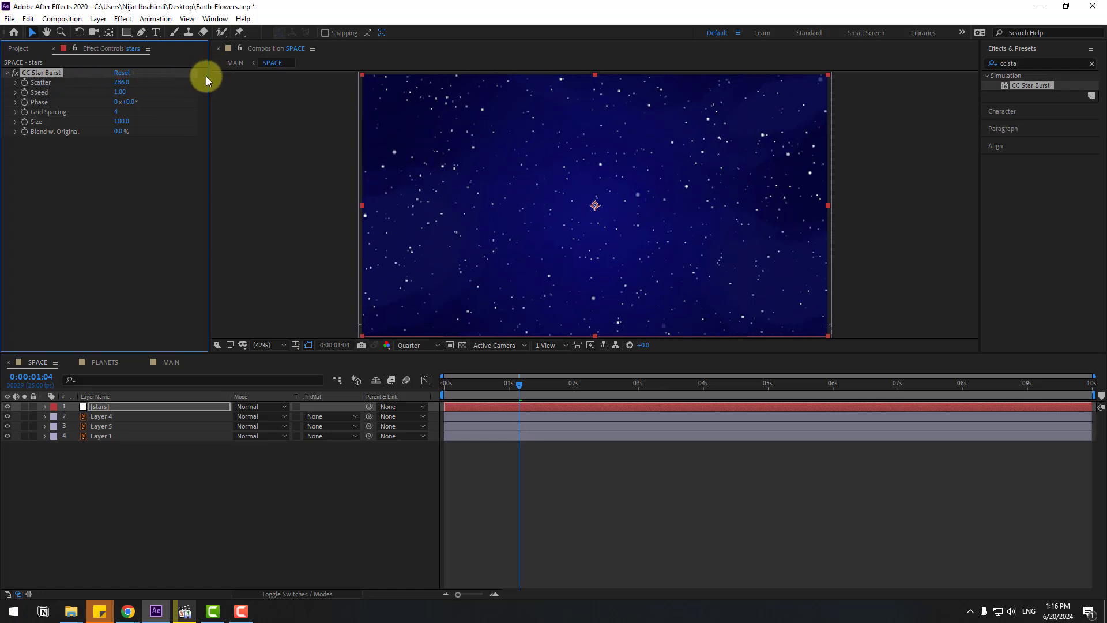
drag(129, 91, 104, 91)
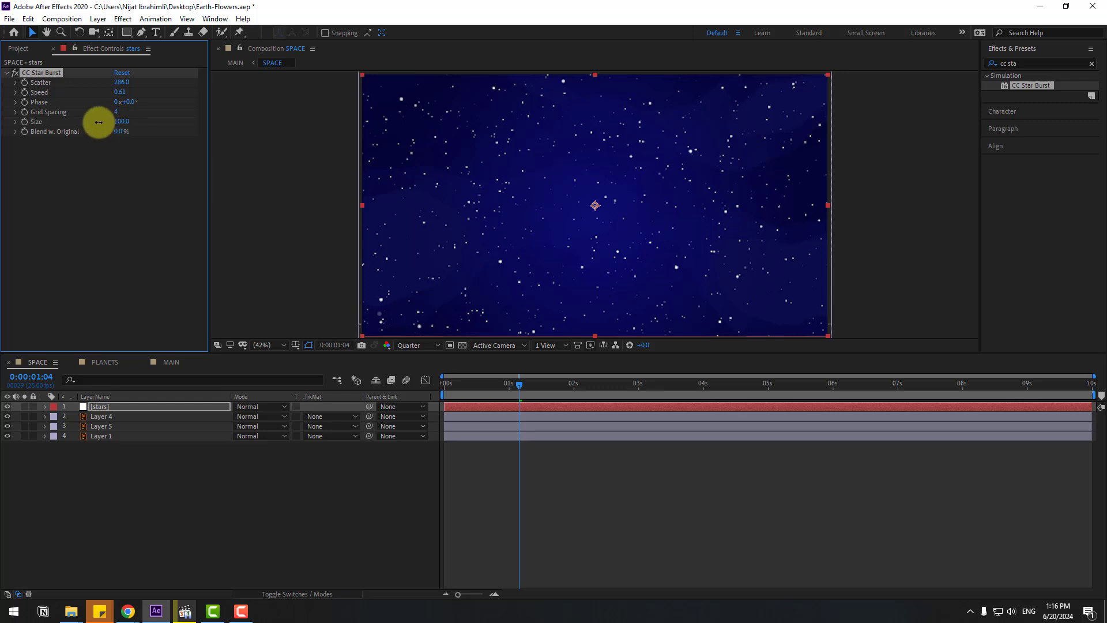
click(252, 479)
key(space)
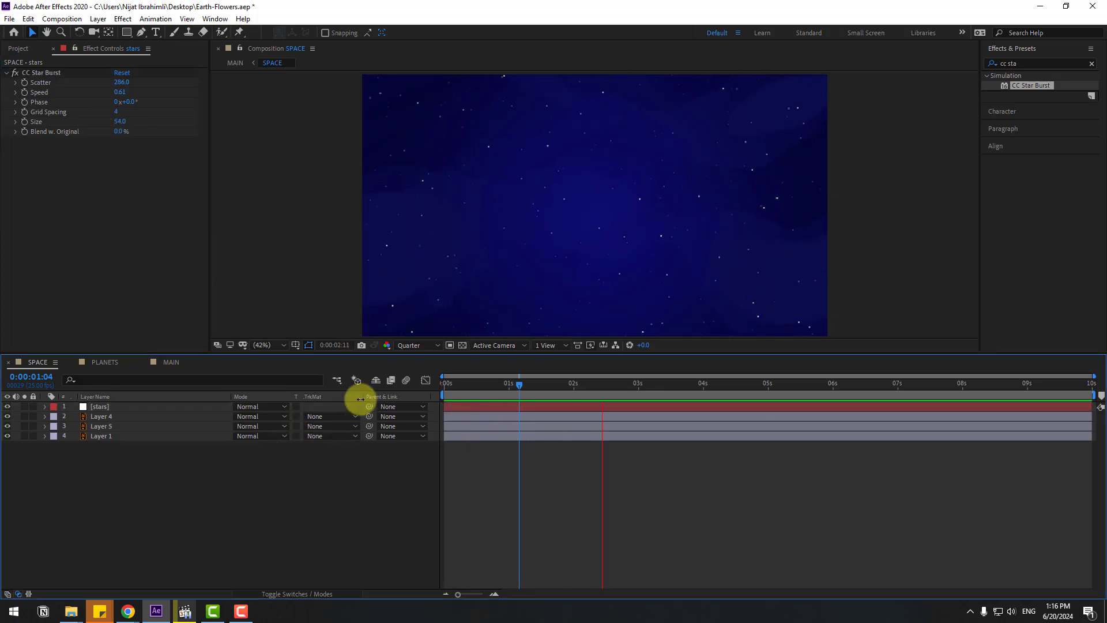
key(space)
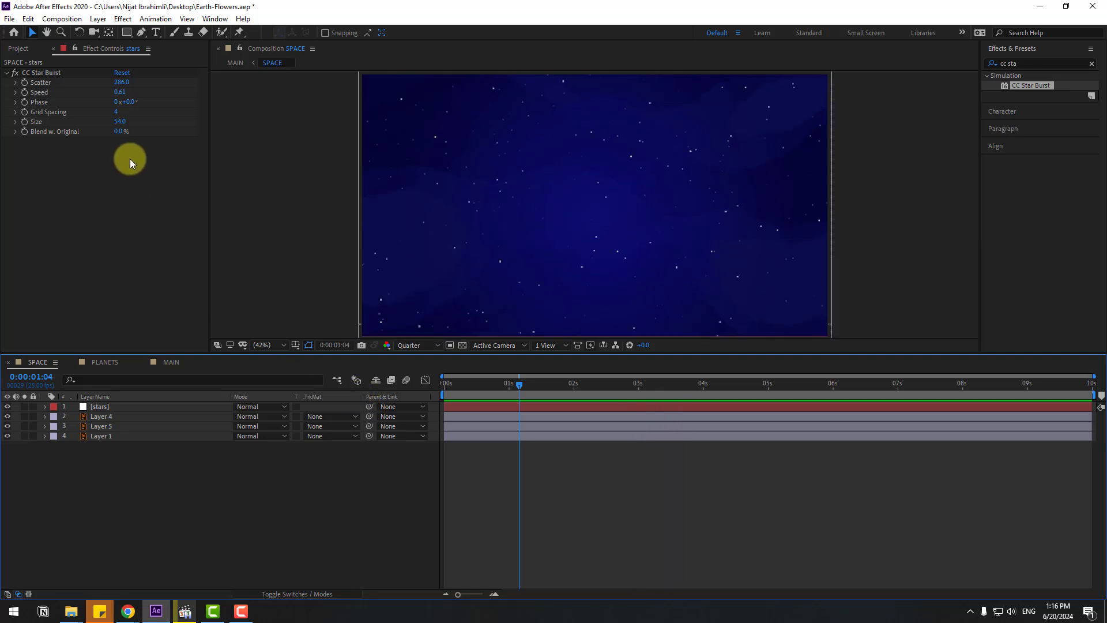
- Set star Phase to 42° and Speed to 0.01, previewing the nearly still stars
drag(124, 101, 54, 99)
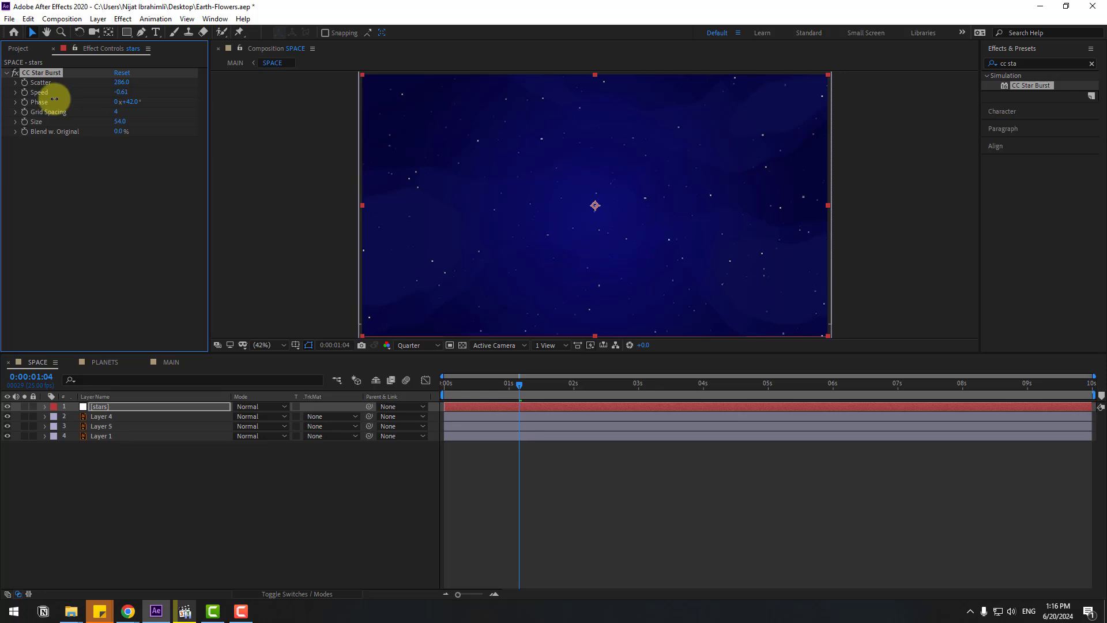
key(space)
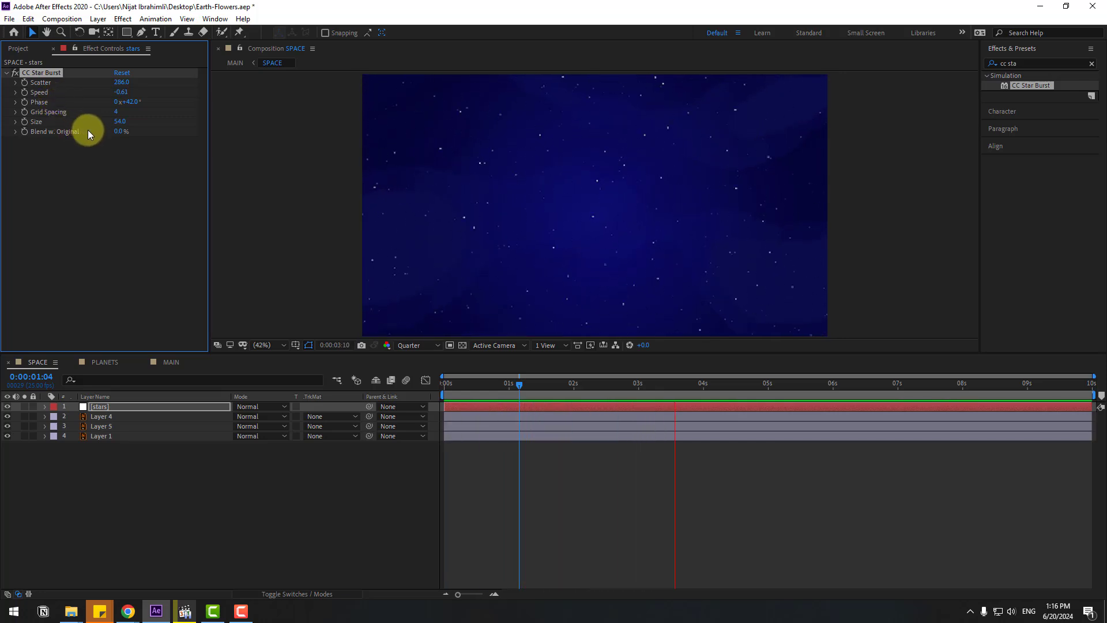
key(space)
click(122, 93)
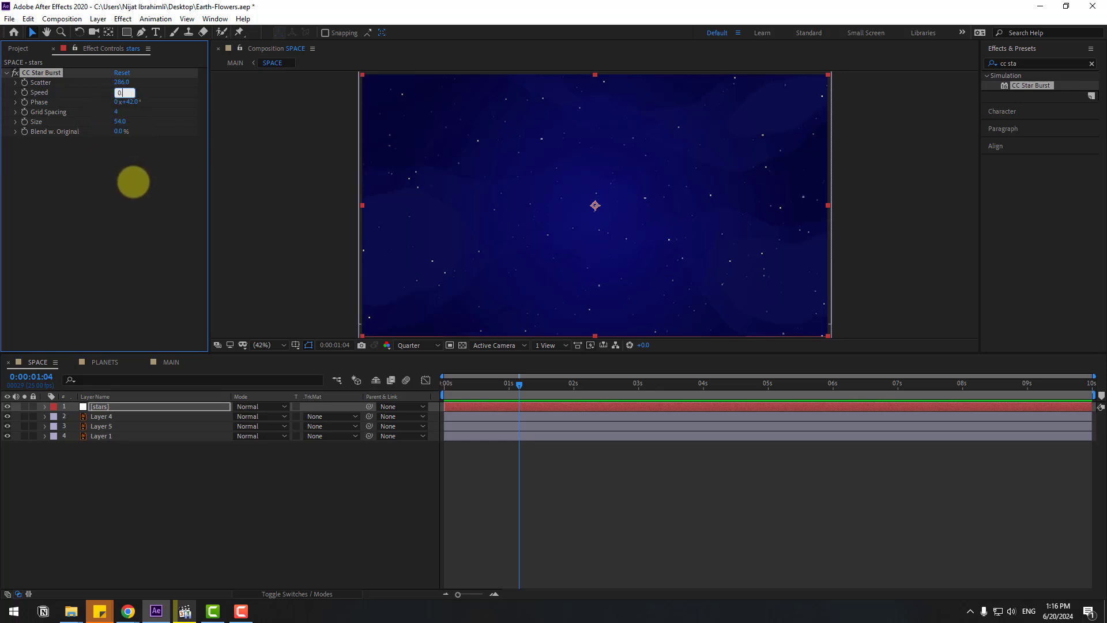
key(space)
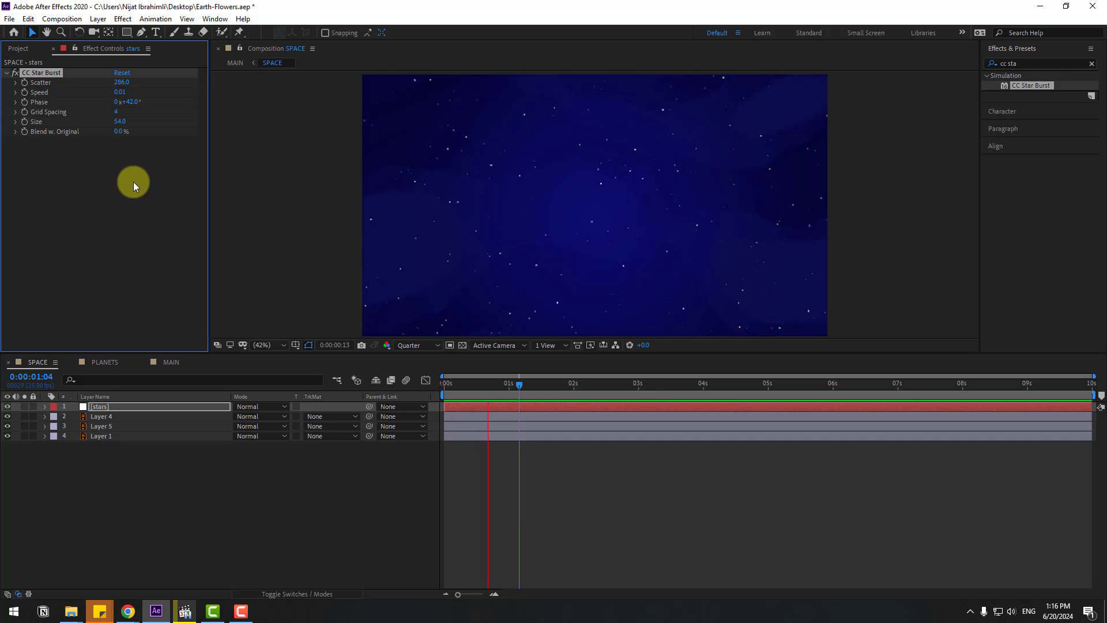
scroll(566, 234, up, 1)
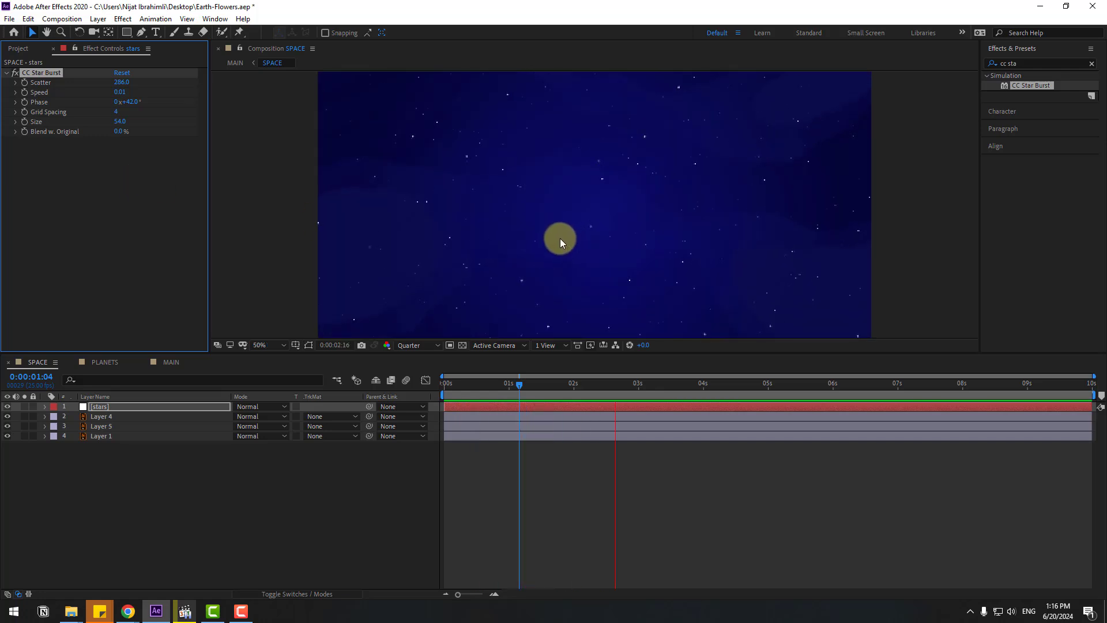
key(space)
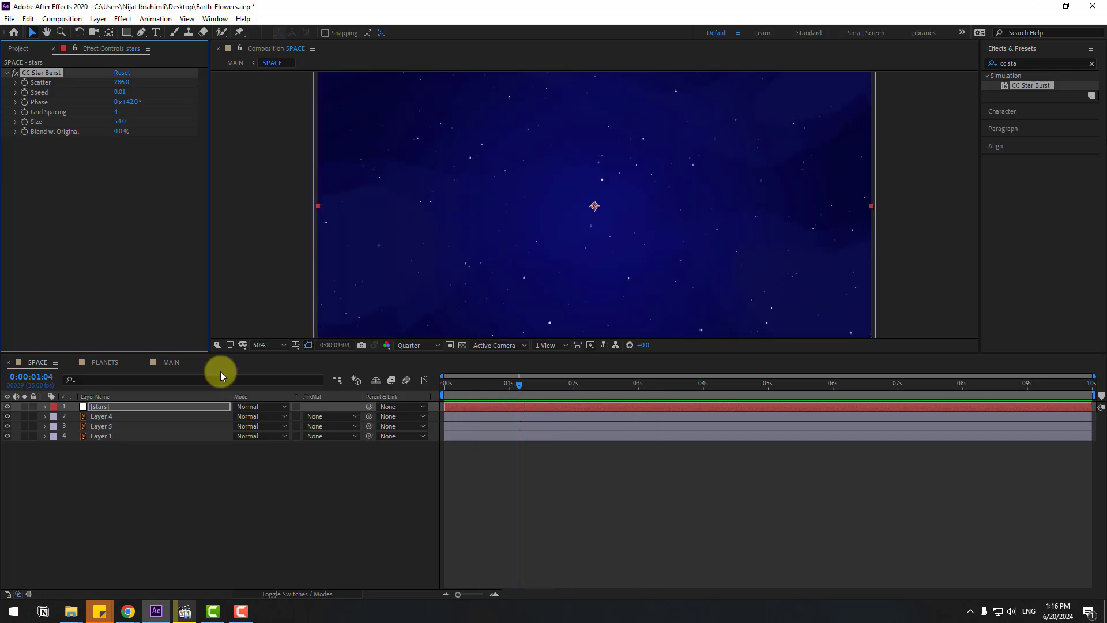
- Preview the globe over the drifting stars in the MAIN composition
click(160, 368)
drag(504, 403, 711, 383)
key(space)
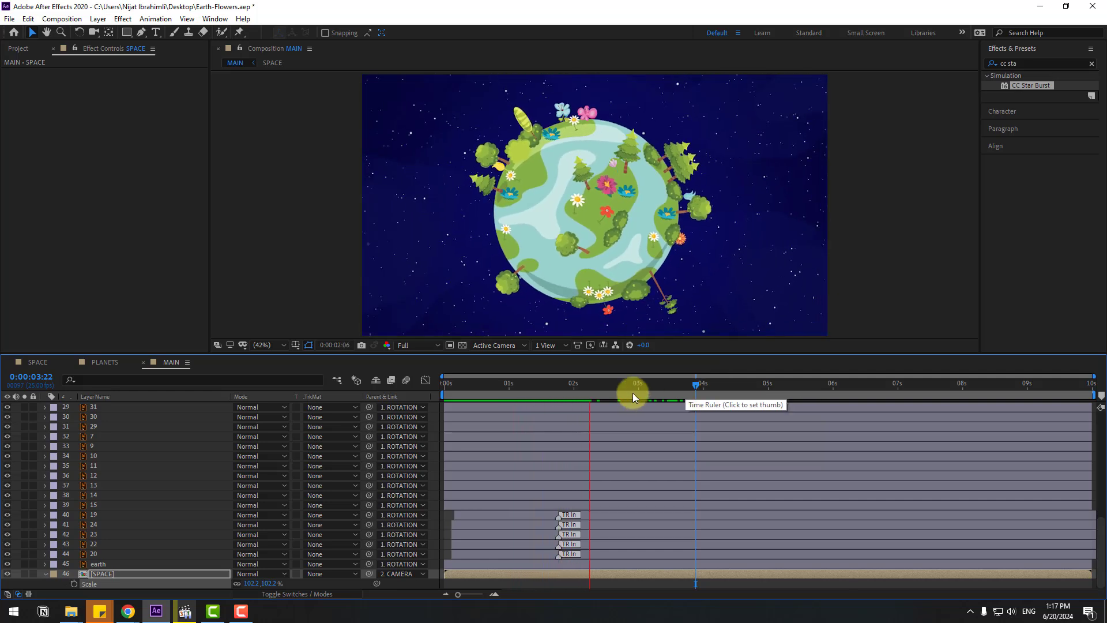
- Copy the four planet layers from PLANETS and paste them into MAIN
click(635, 385)
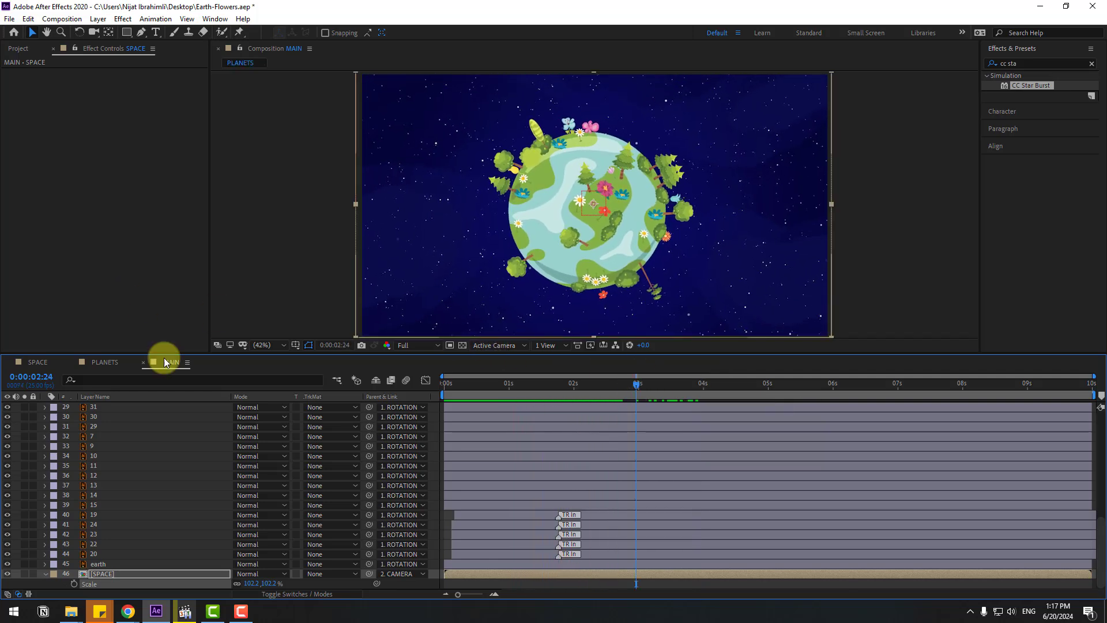
click(103, 362)
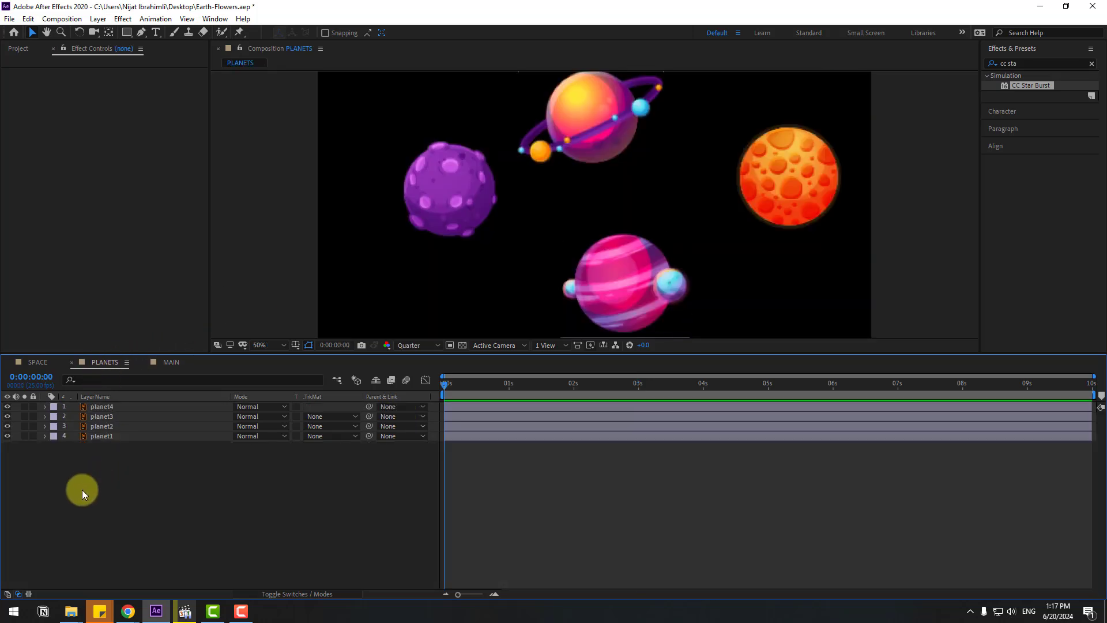
drag(90, 500, 114, 402)
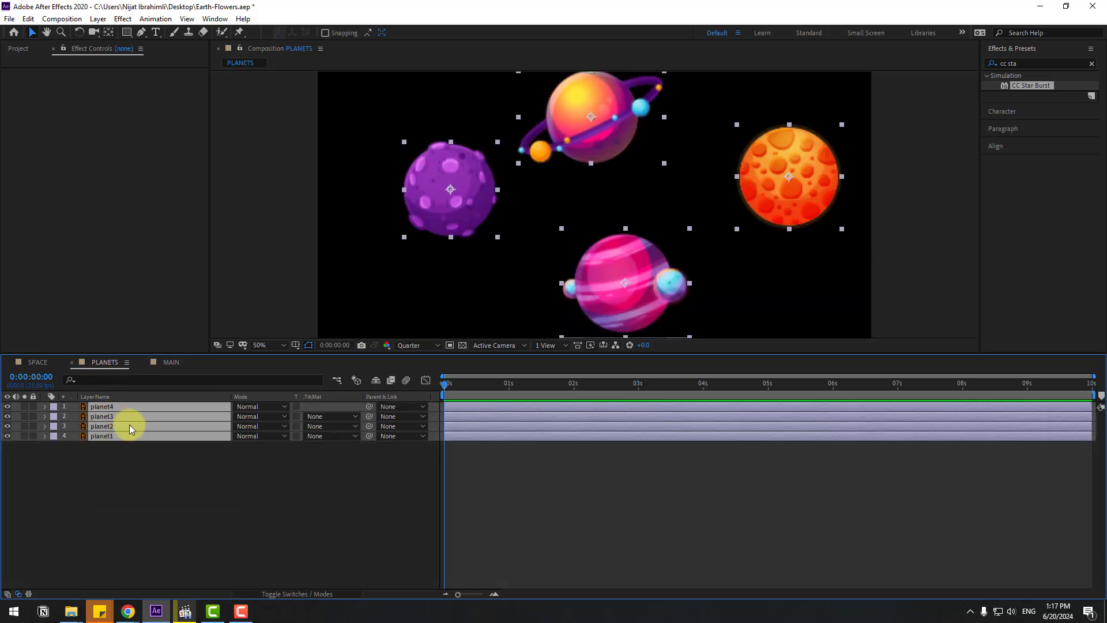
click(164, 360)
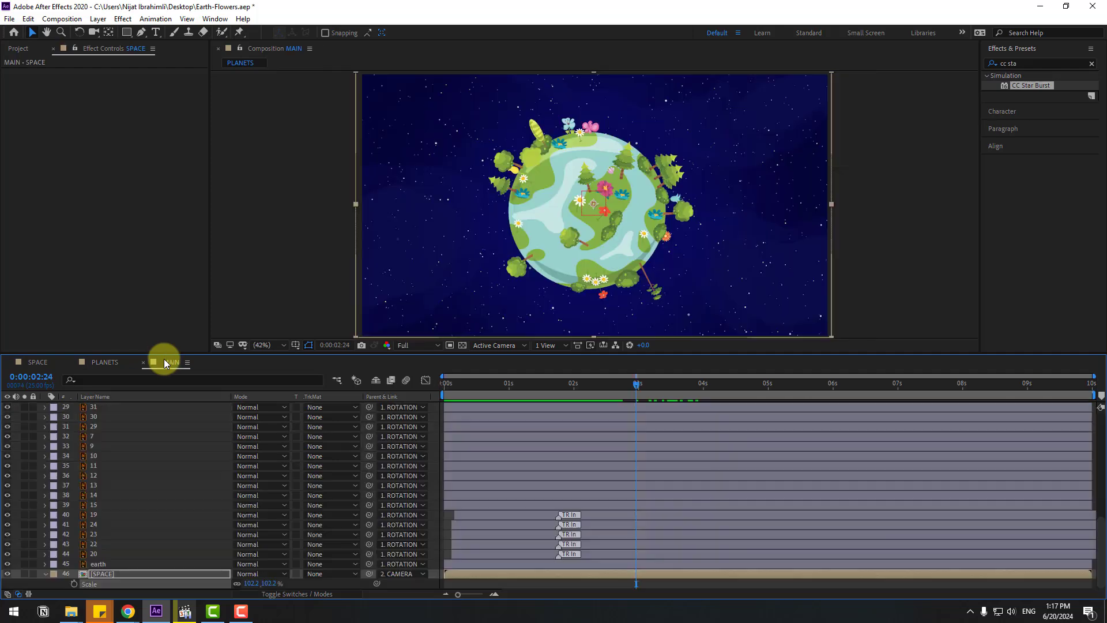
key(ctrl+v)
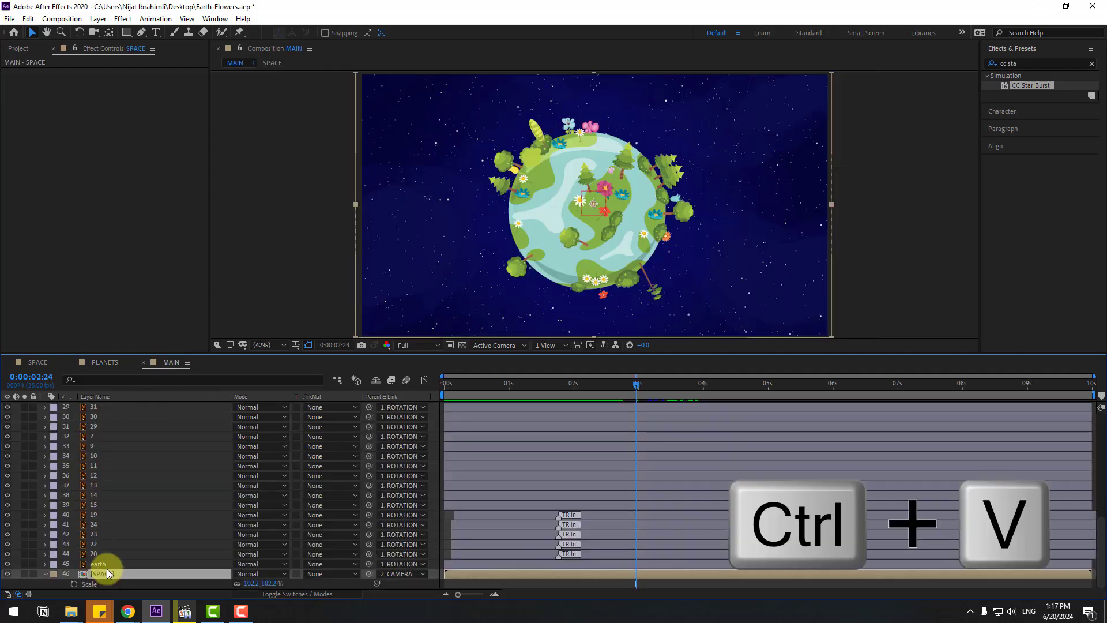
- Select planet1 through planet4 and parent them to the CAMERA layer
scroll(123, 562, down, 2)
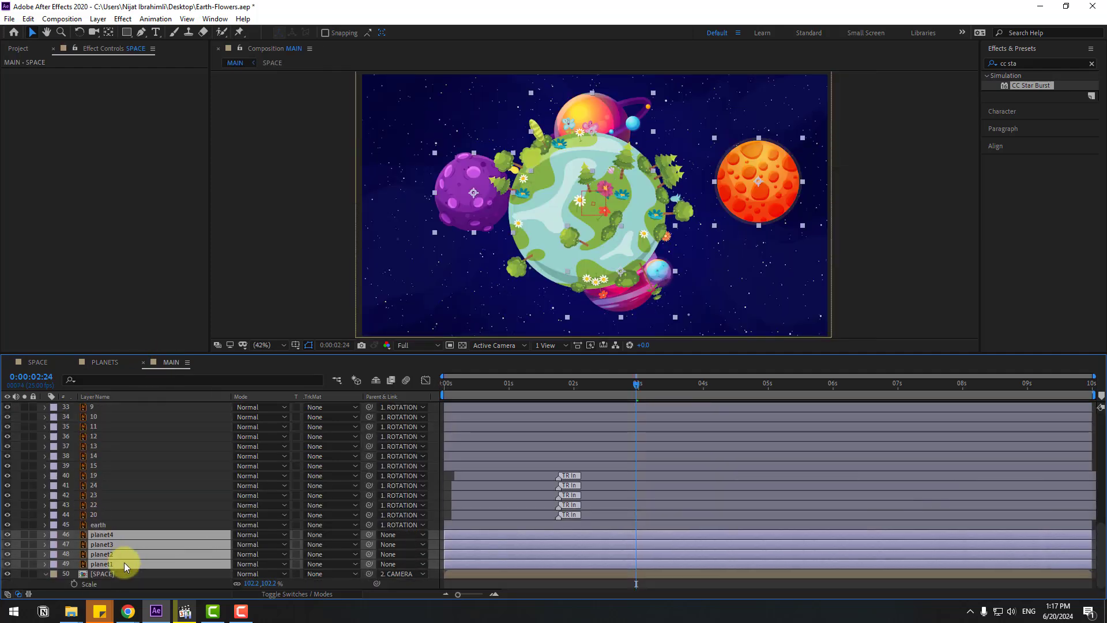
click(879, 243)
click(115, 544)
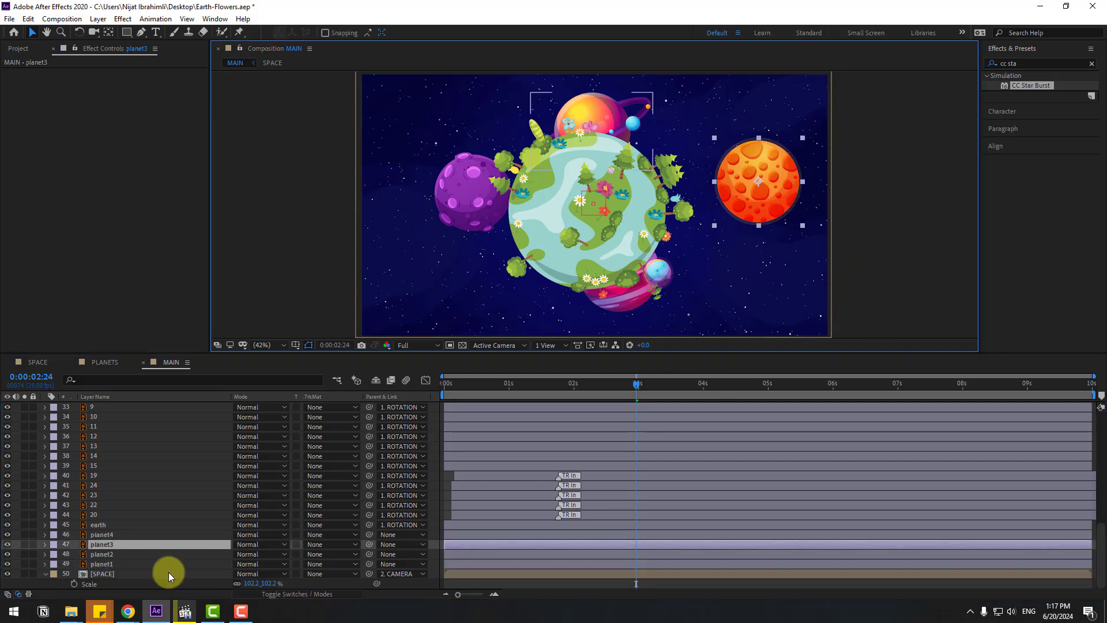
click(104, 535)
shift+click(108, 565)
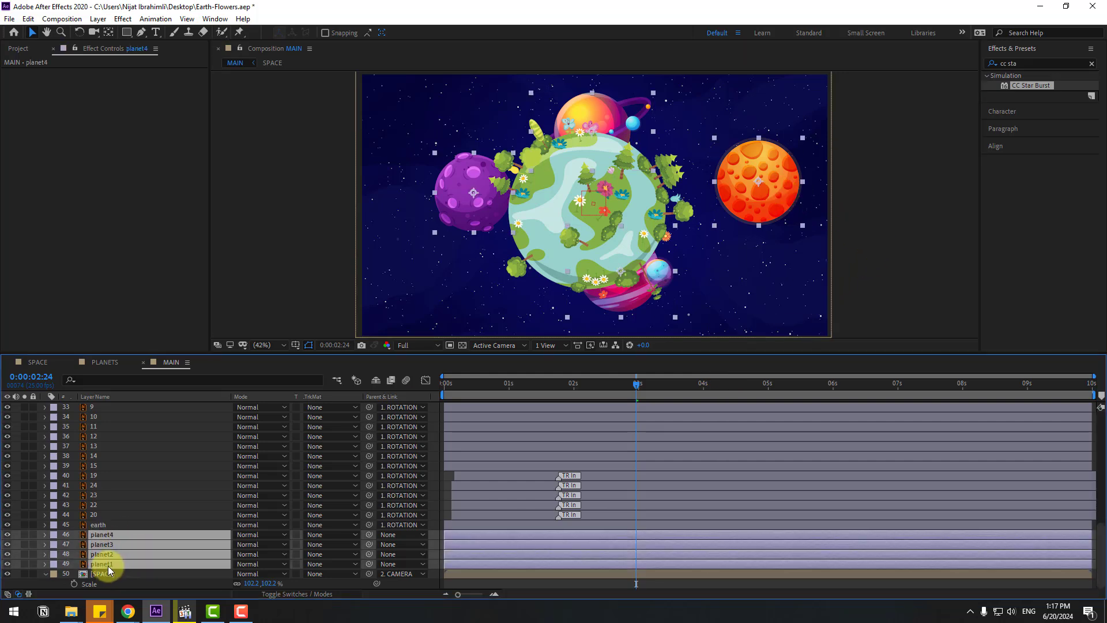
scroll(161, 558, up, 2)
drag(369, 566, 97, 428)
- Arrange the planets around the Earth, moving planet2 up the stack and enlarging it
scroll(158, 517, down, 2)
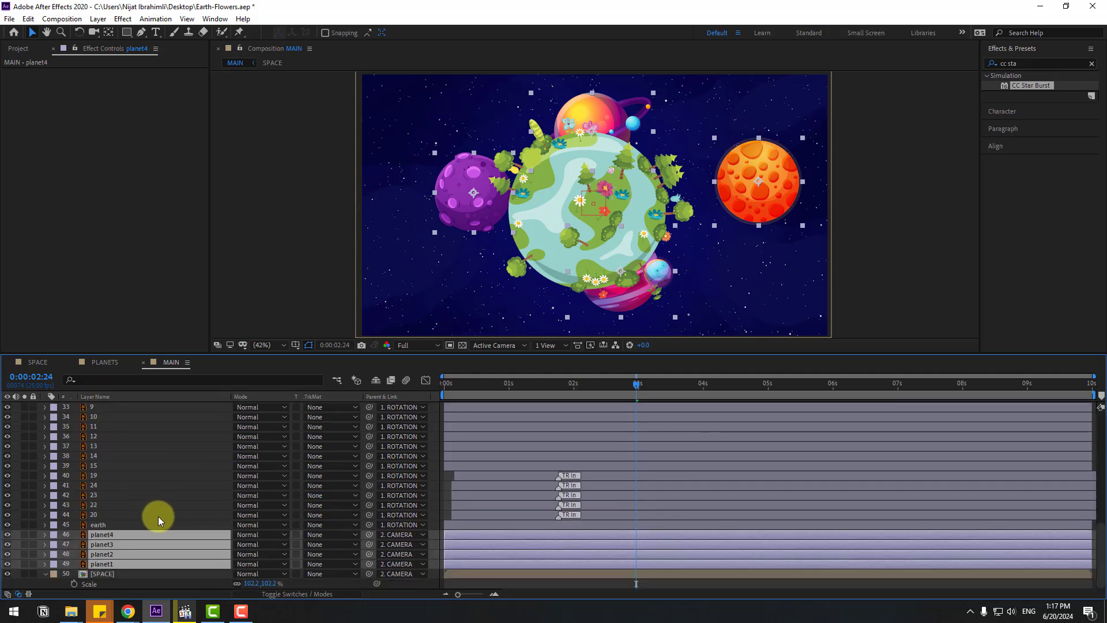
drag(469, 204, 458, 232)
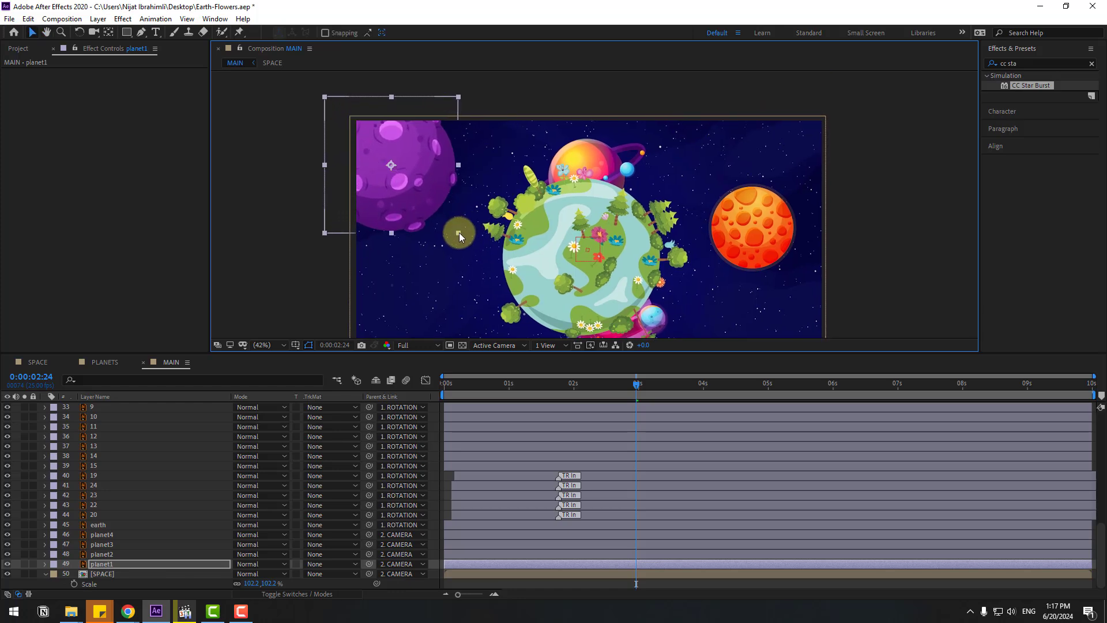
click(723, 166)
drag(582, 291, 699, 210)
drag(600, 92, 444, 247)
click(99, 553)
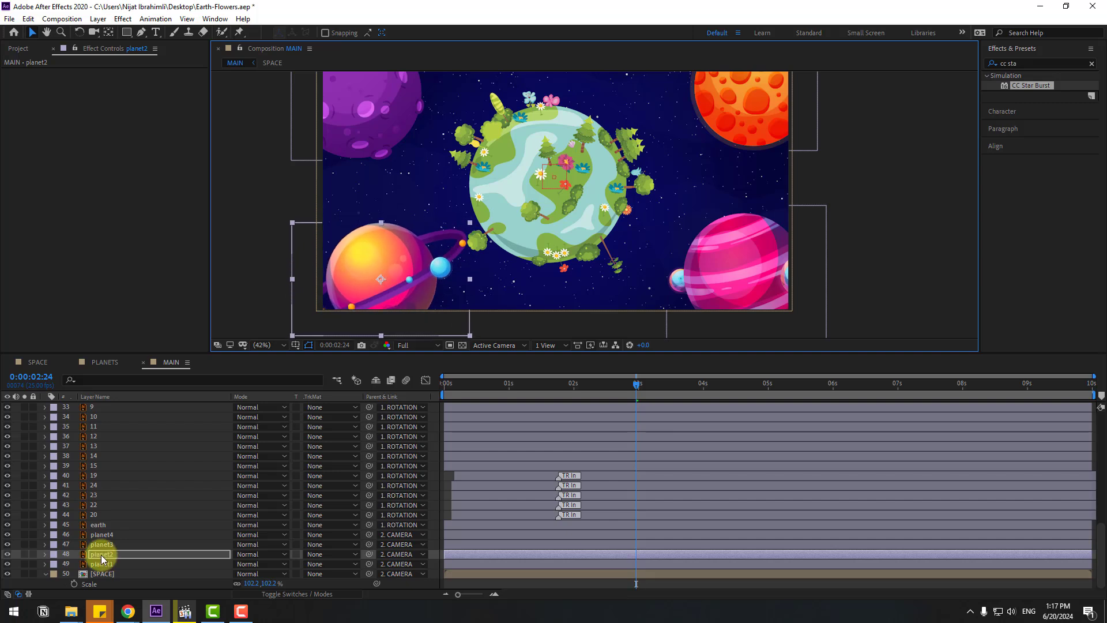
key(ctrl+shift+bracketright)
drag(389, 270, 365, 273)
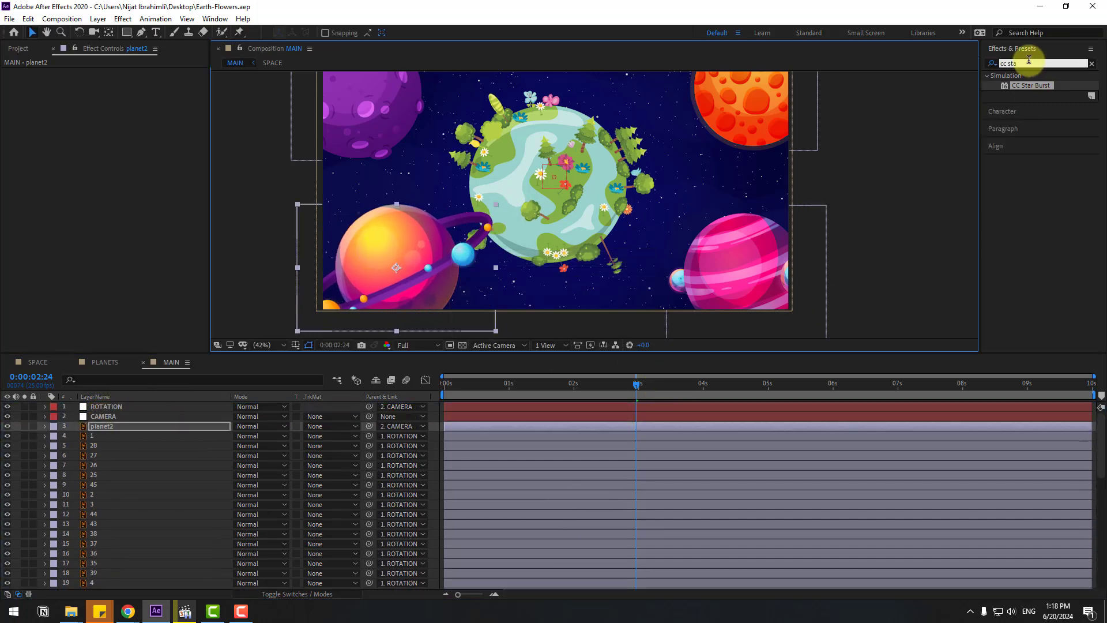
- Apply Gaussian Blur to the orange planet with Blurriness 29.0
drag(1029, 59, 974, 59)
text(gaus)
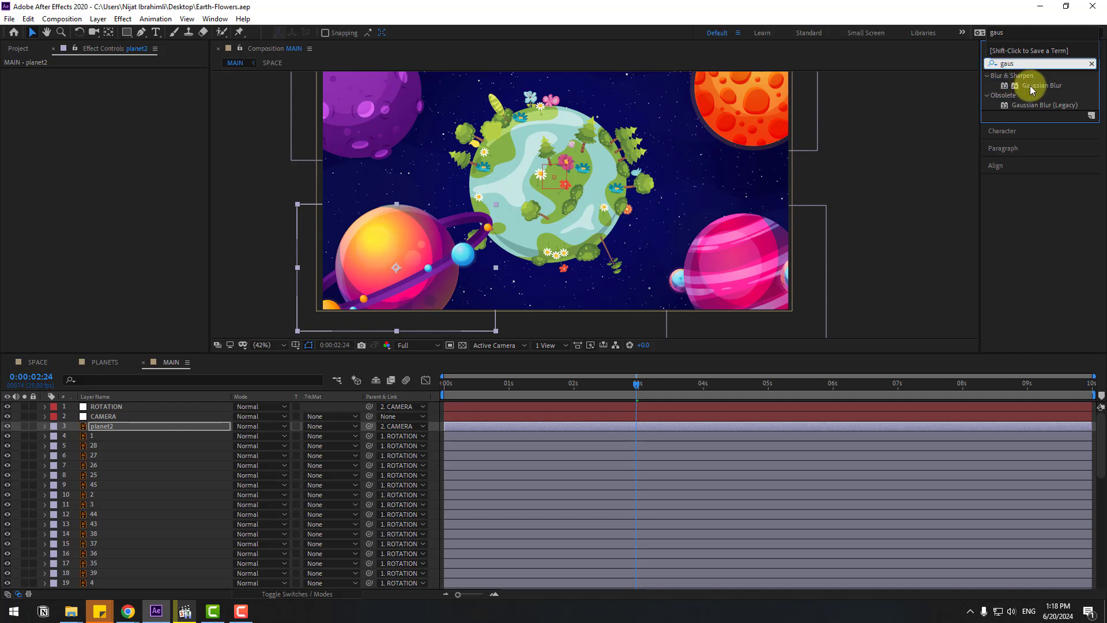
drag(1030, 90, 763, 93)
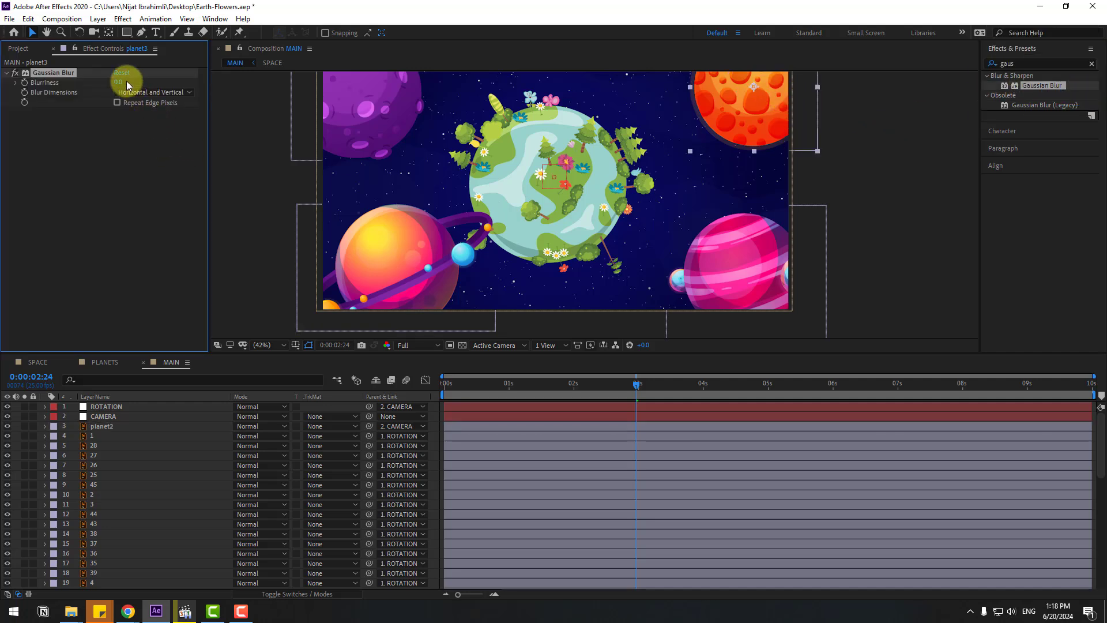
drag(122, 81, 279, 75)
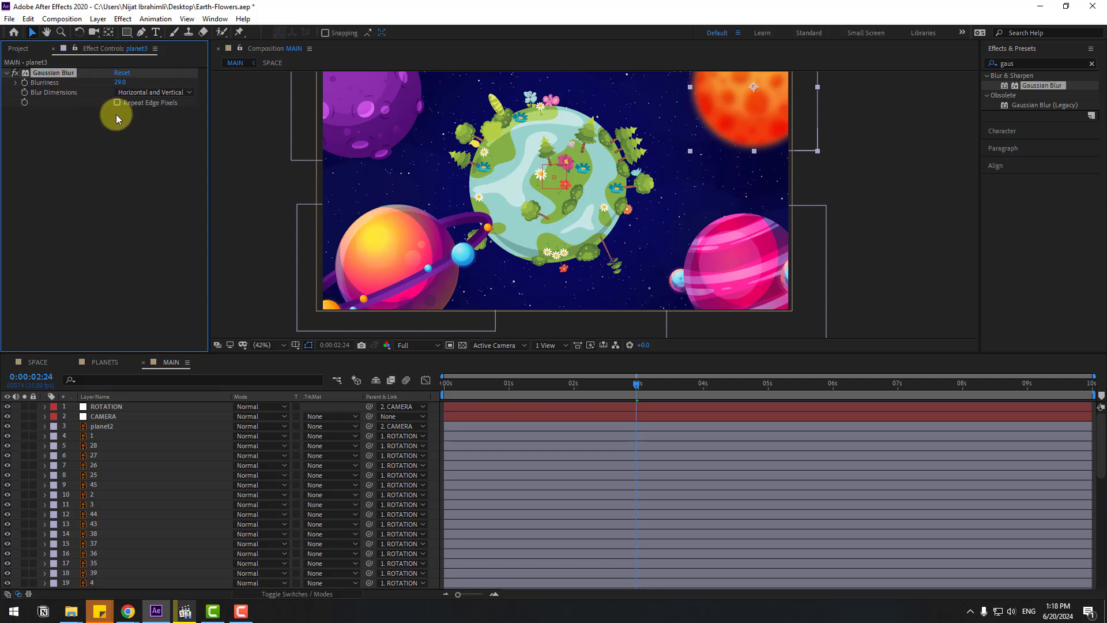
- Paste the blur onto the pink, ringed and purple planets, then set time to 4:01
click(746, 268)
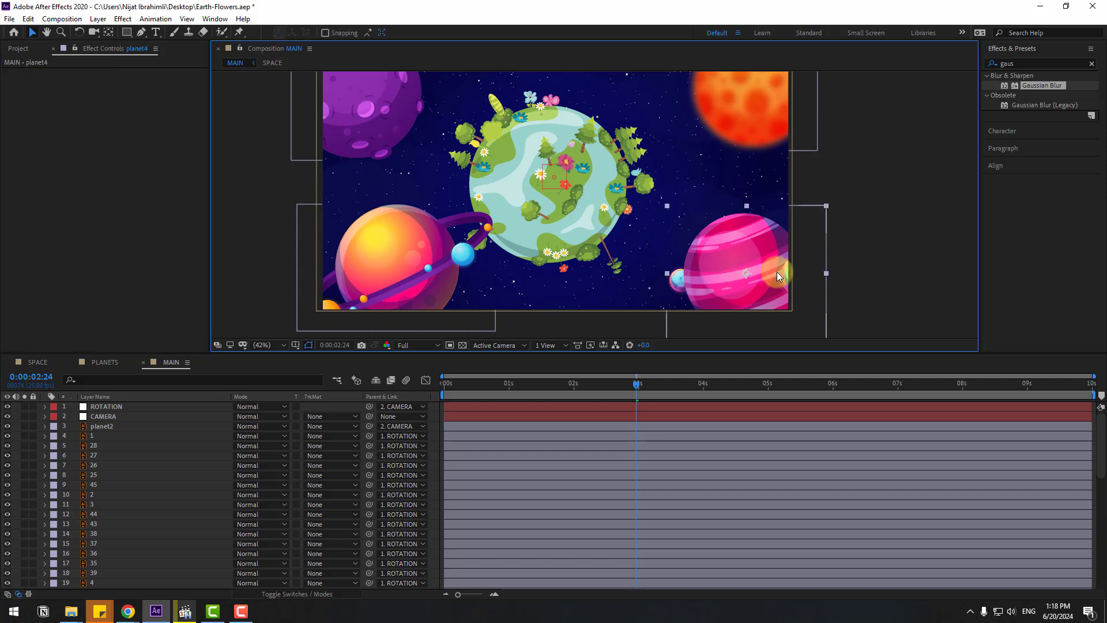
key(ctrl+v)
click(354, 262)
key(ctrl+v)
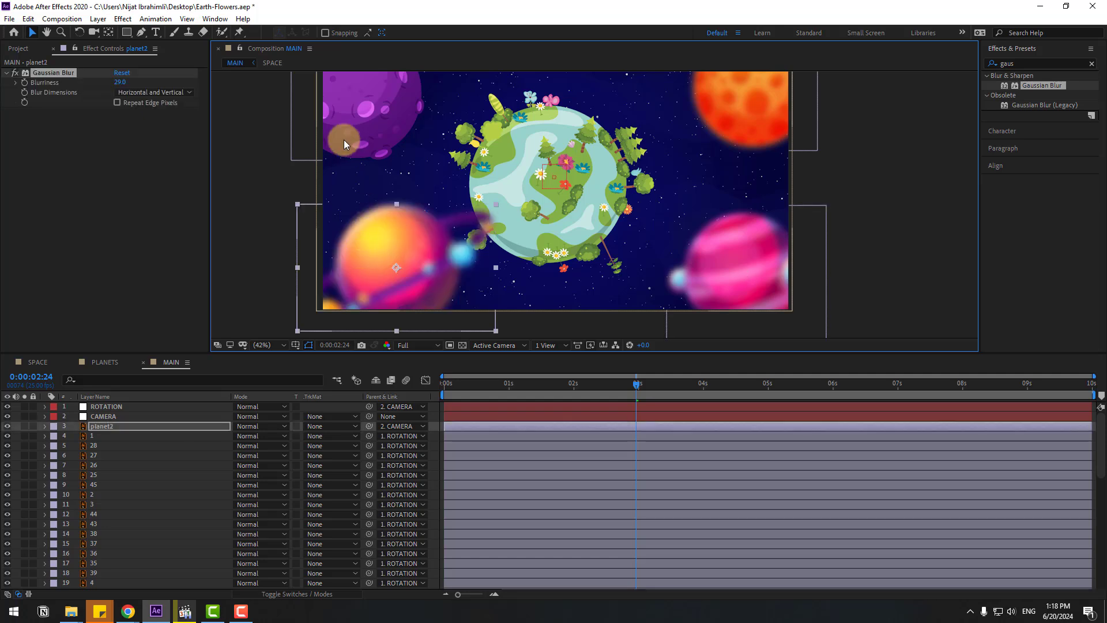
click(352, 132)
key(ctrl+v)
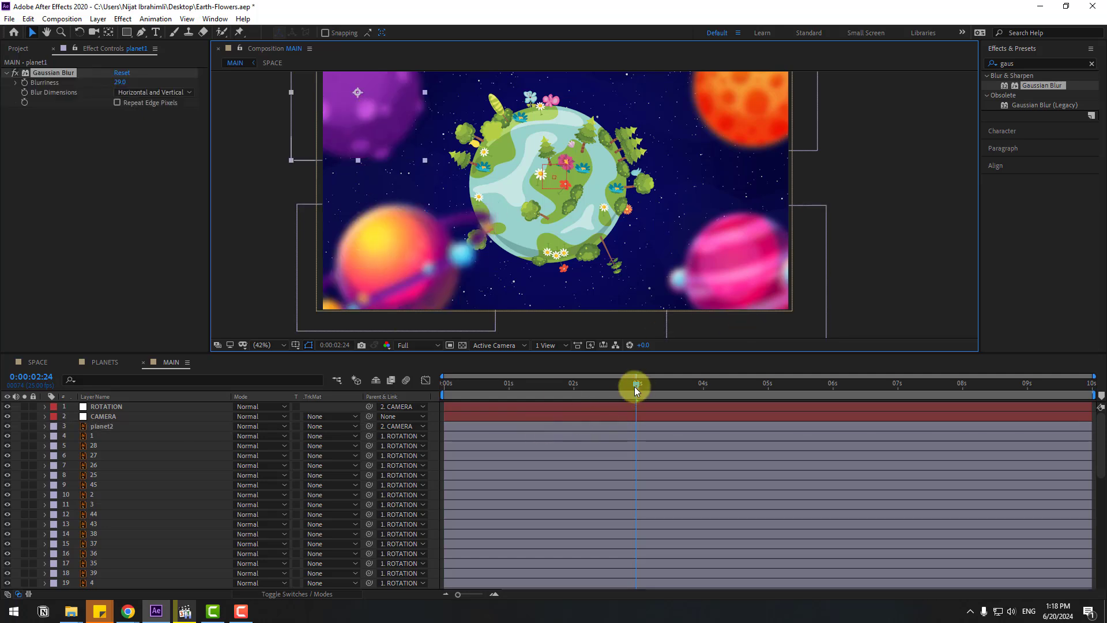
drag(634, 386, 705, 389)
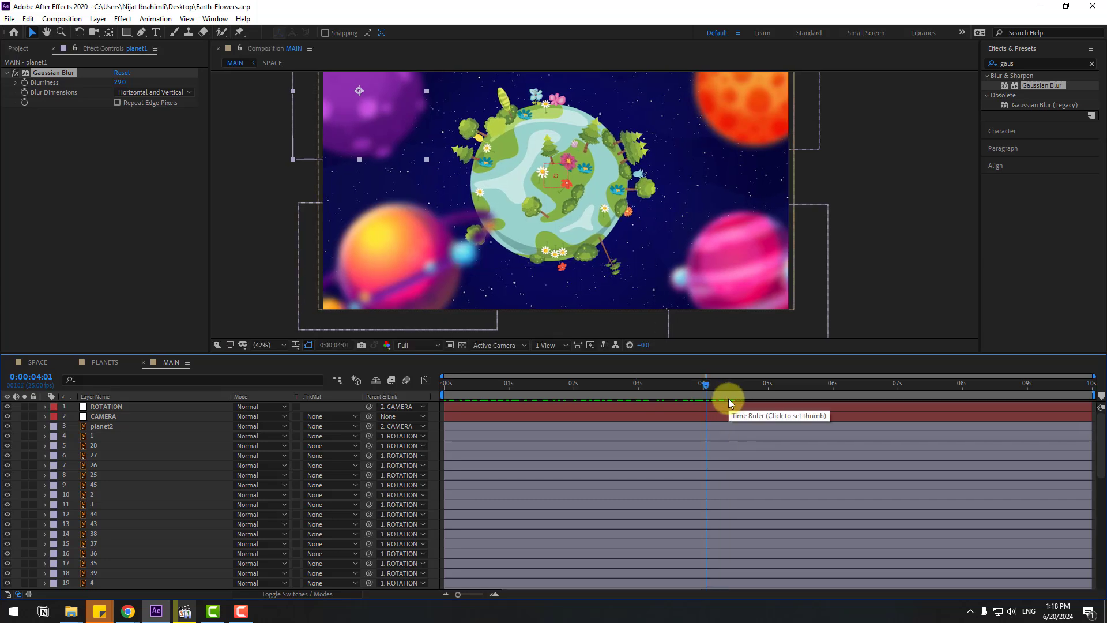
- End the work area at 4:01 and preview the opening
key(n)
key(space)
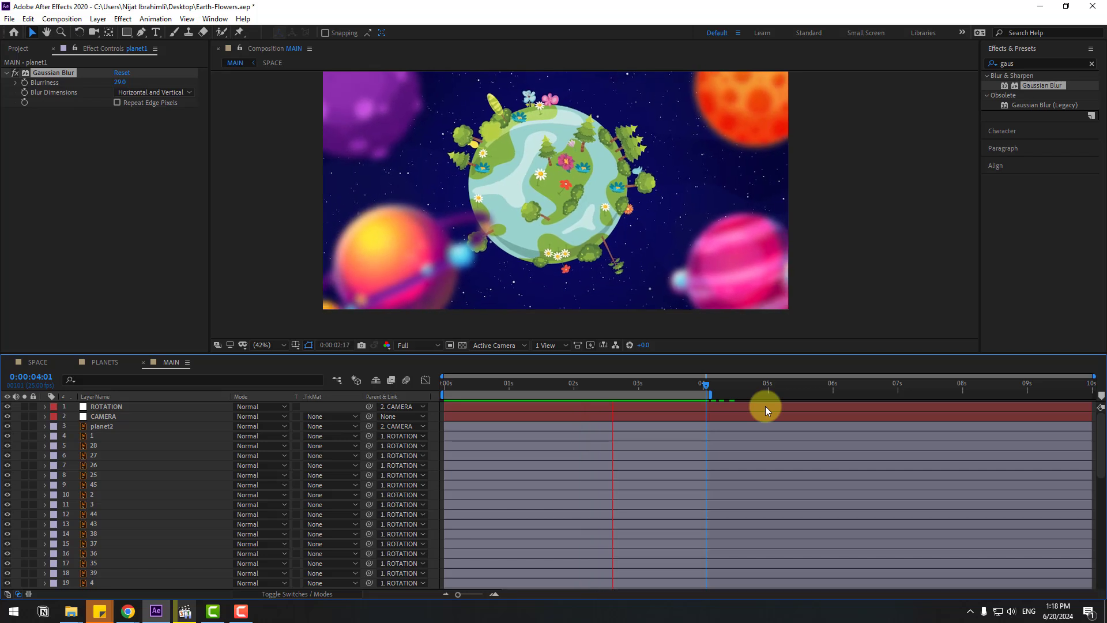
drag(454, 388, 470, 385)
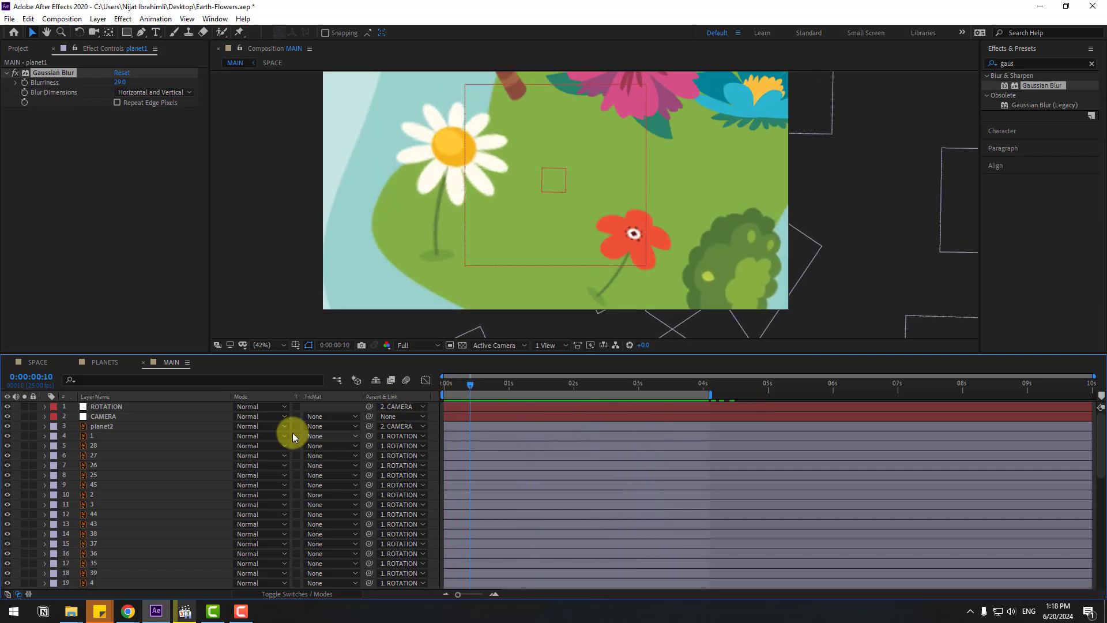
- Select layers 7 through planet1 and centre the daisy in the viewer
click(92, 428)
scroll(147, 475, down, 10)
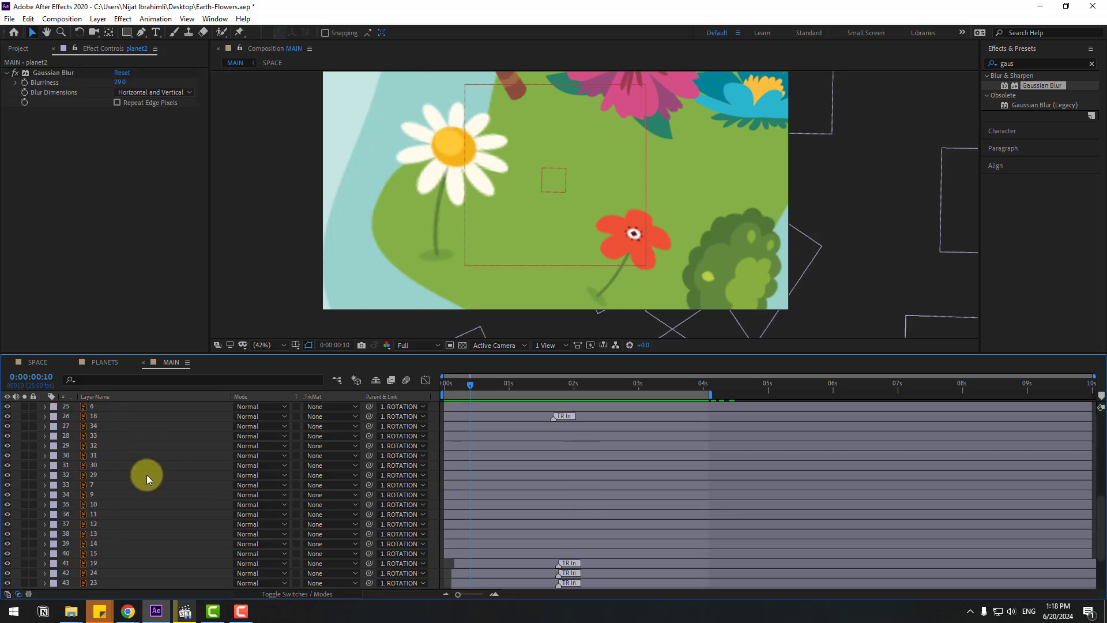
shift+click(101, 563)
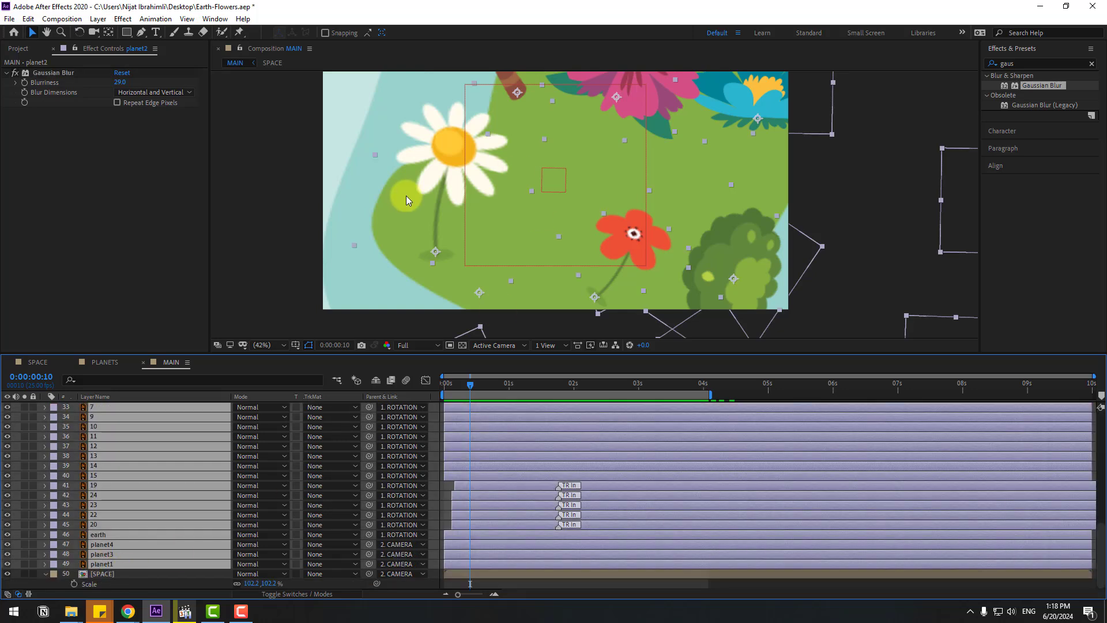
scroll(406, 200, up, 3)
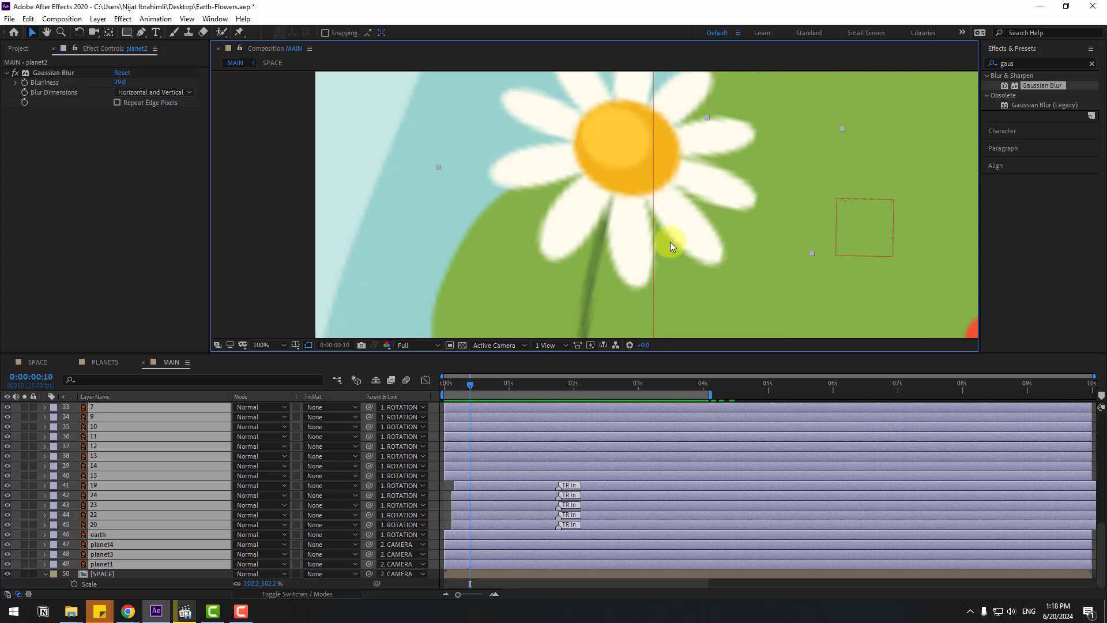
drag(670, 243, 564, 233)
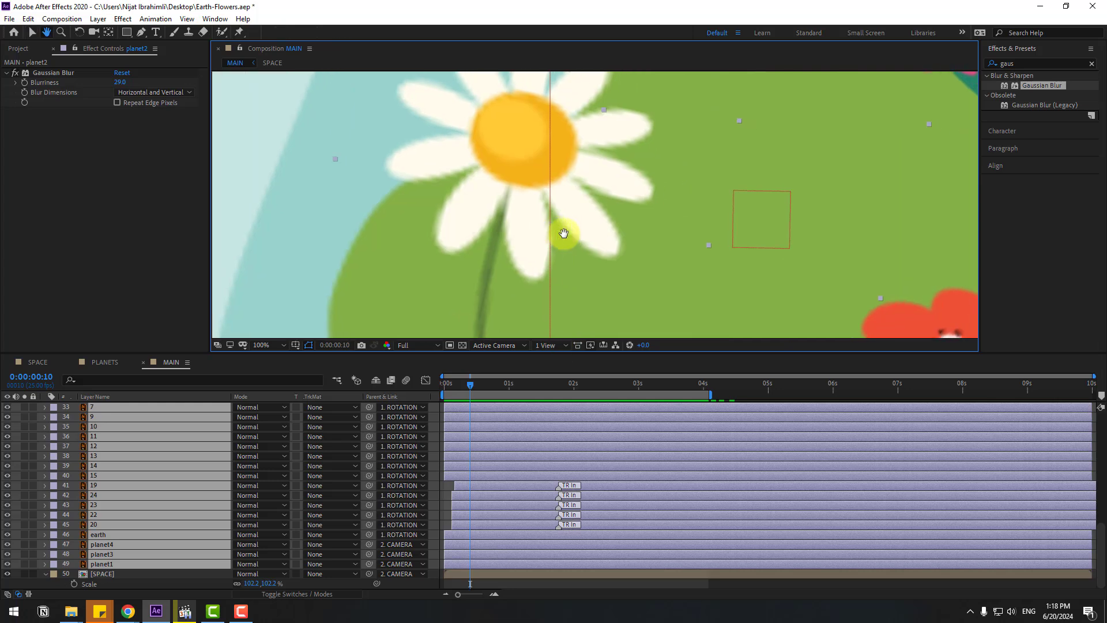
- Enable Continuously Rasterize on layers 7 through planet1, then reframe and preview the animation
click(291, 596)
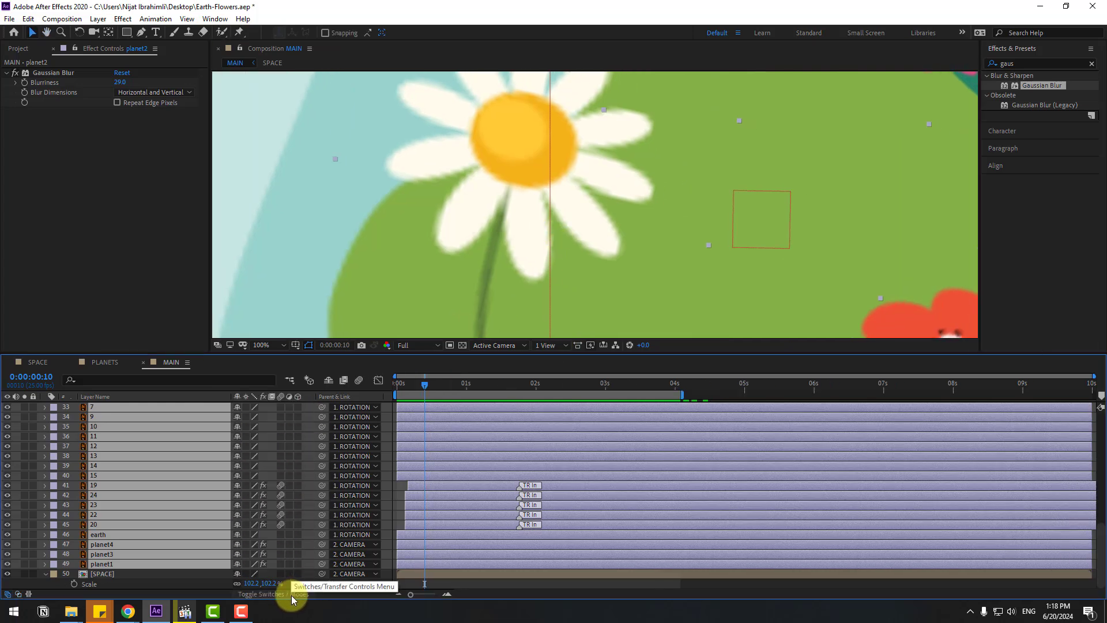
click(245, 446)
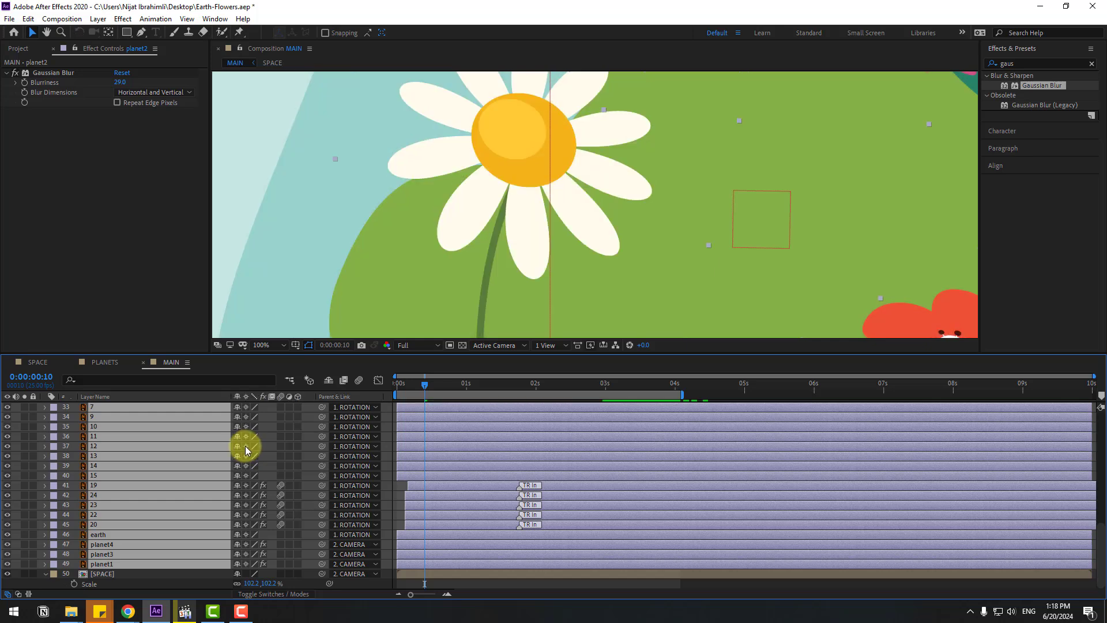
scroll(528, 277, down, 2)
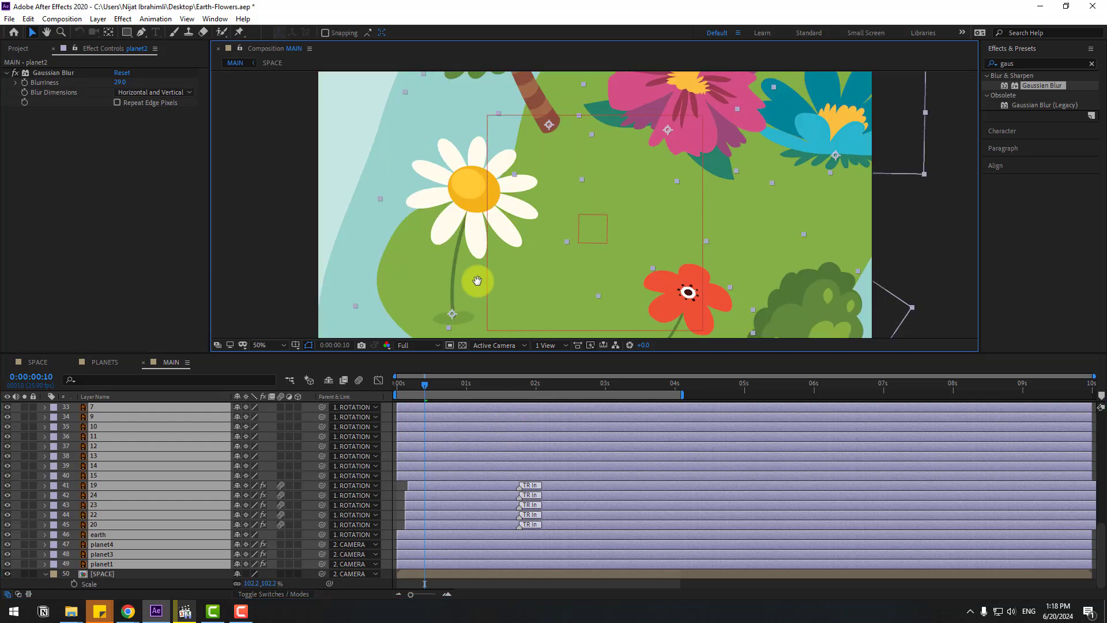
drag(476, 280, 376, 298)
drag(427, 378, 566, 374)
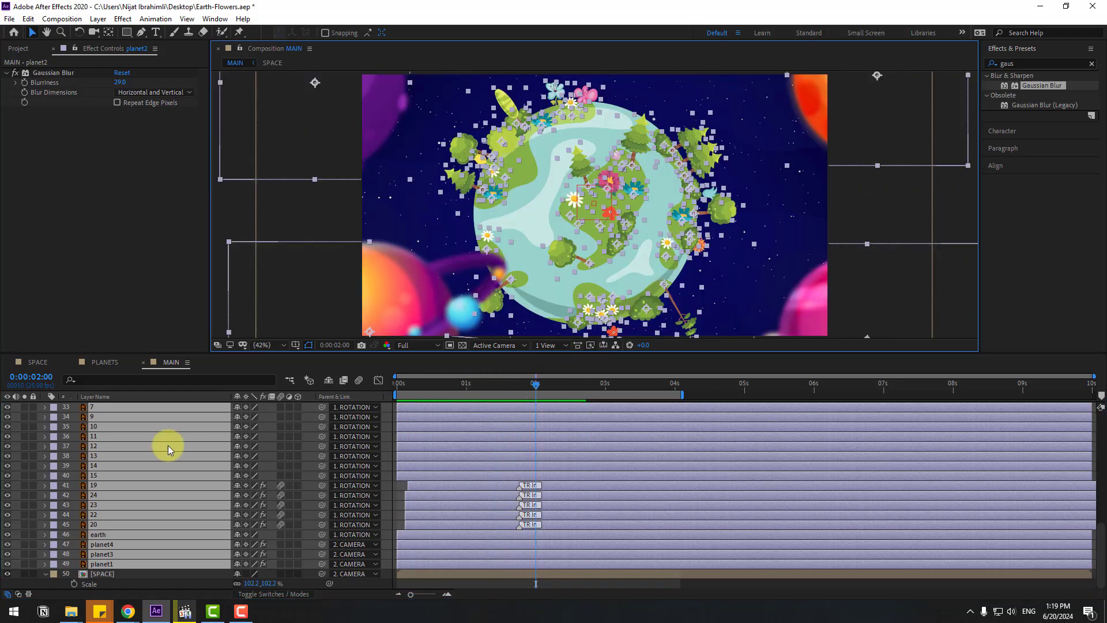
scroll(282, 422, up, 10)
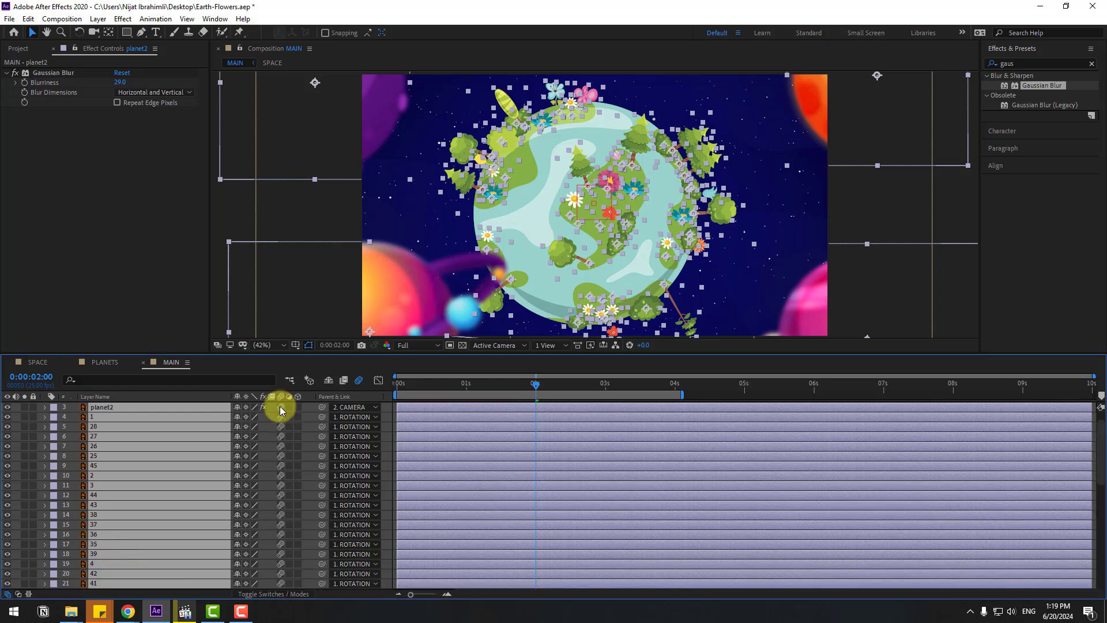
key(space)
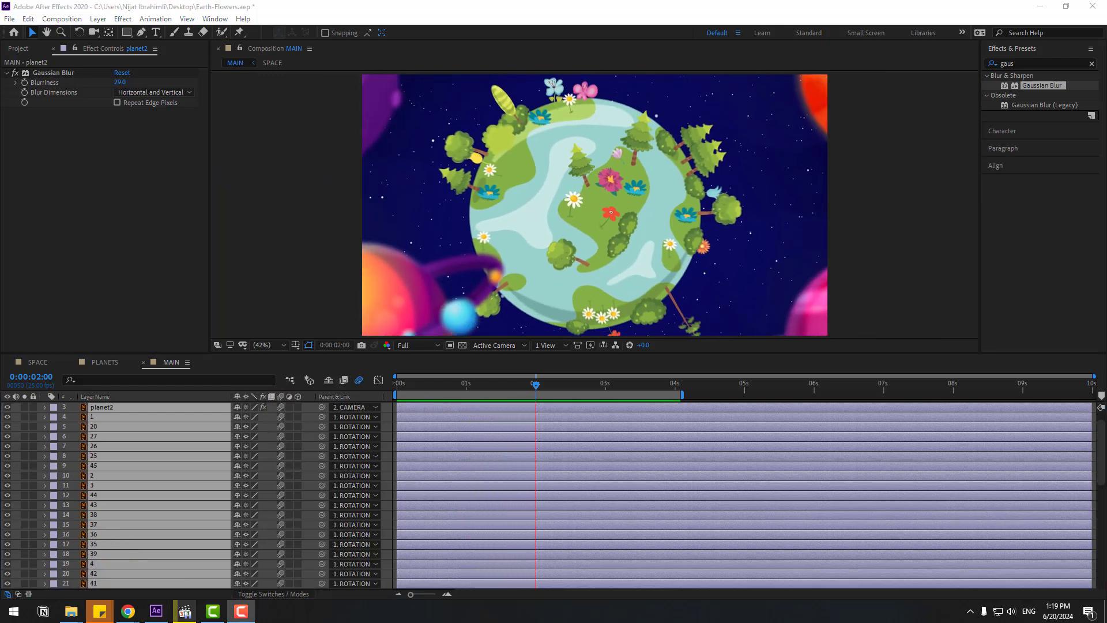